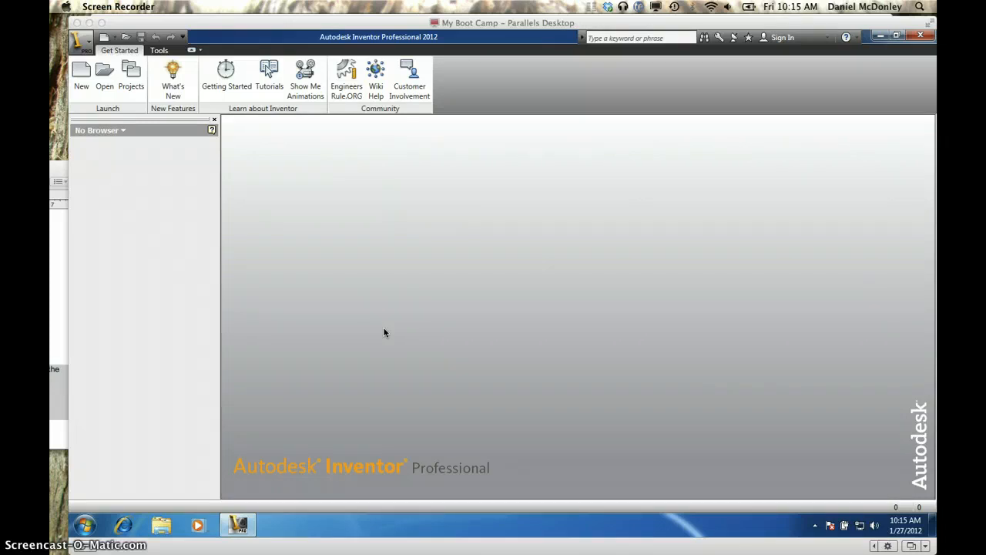
Step: Create a new part from the default Standard.ipt template
left_click(393, 334)
left_click(82, 72)
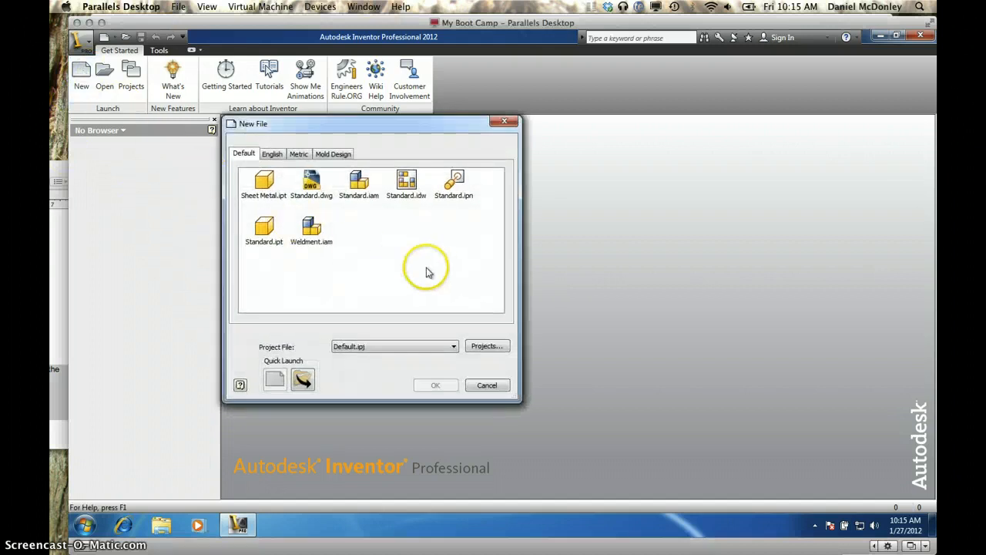
double_click(262, 232)
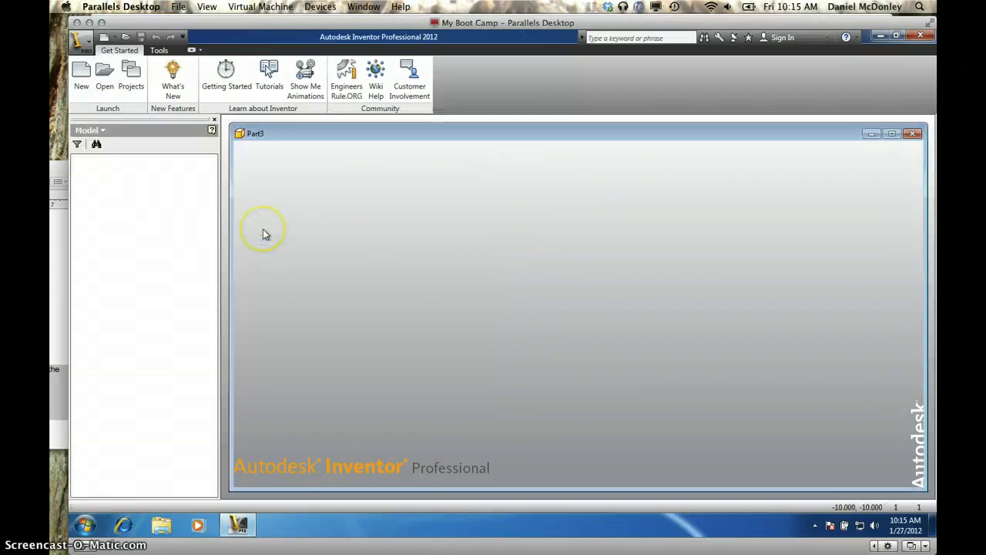
left_click(774, 210)
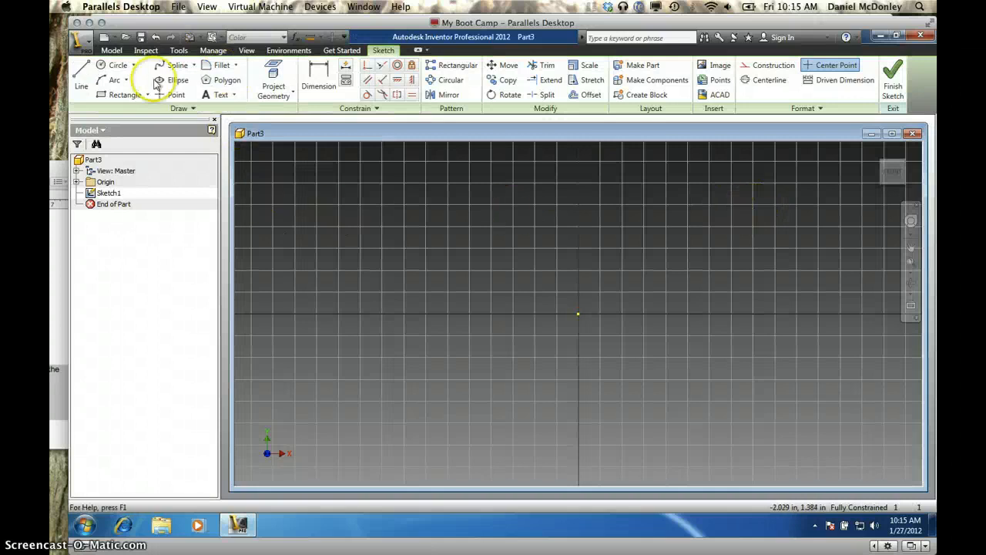
Step: Sketch a two-point rectangle about 1.25 in wide and 1.01 in high around the origin
left_click(121, 94)
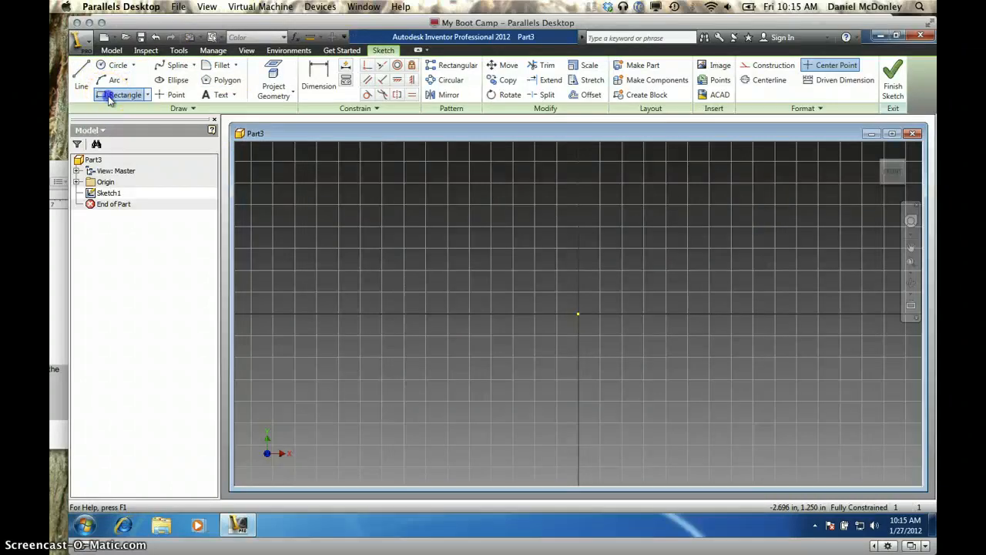
left_click(468, 226)
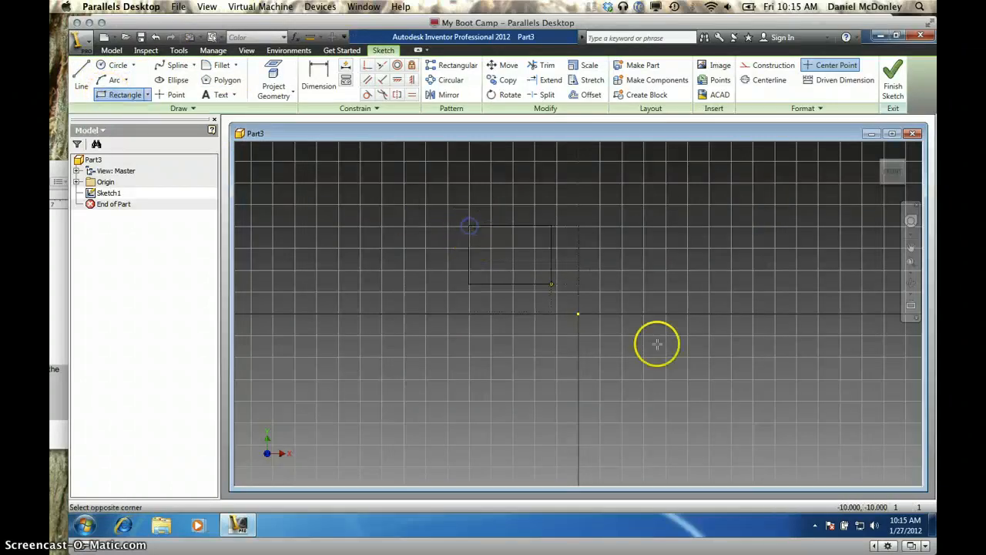
left_click(688, 400)
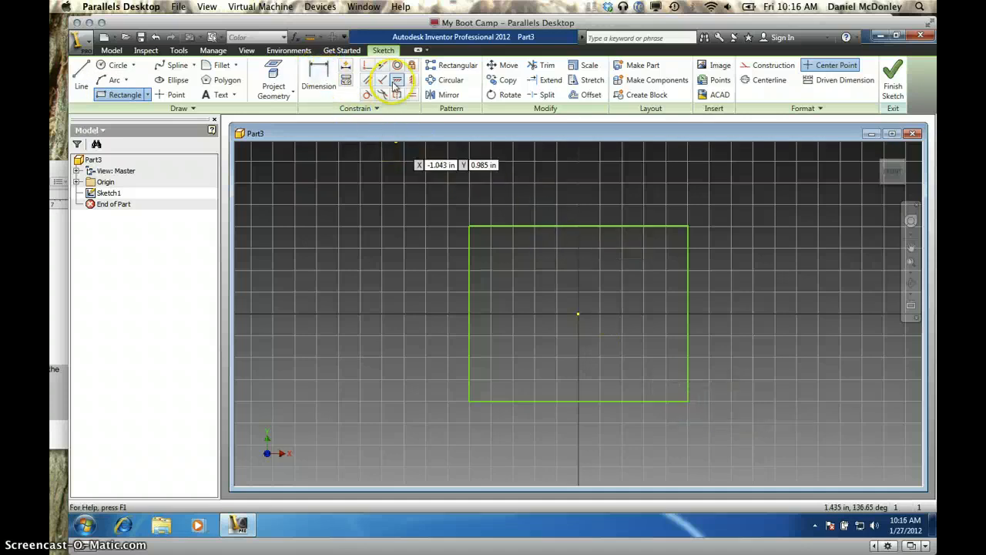
Step: Dimension the rectangle's width above its top edge and its height beside its right edge
left_click(320, 77)
left_click(595, 225)
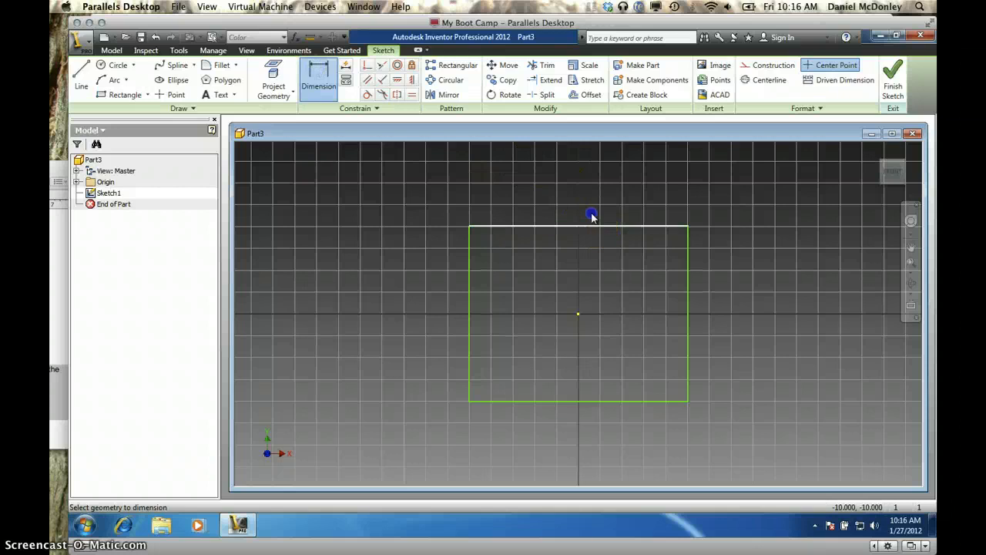
left_click(591, 196)
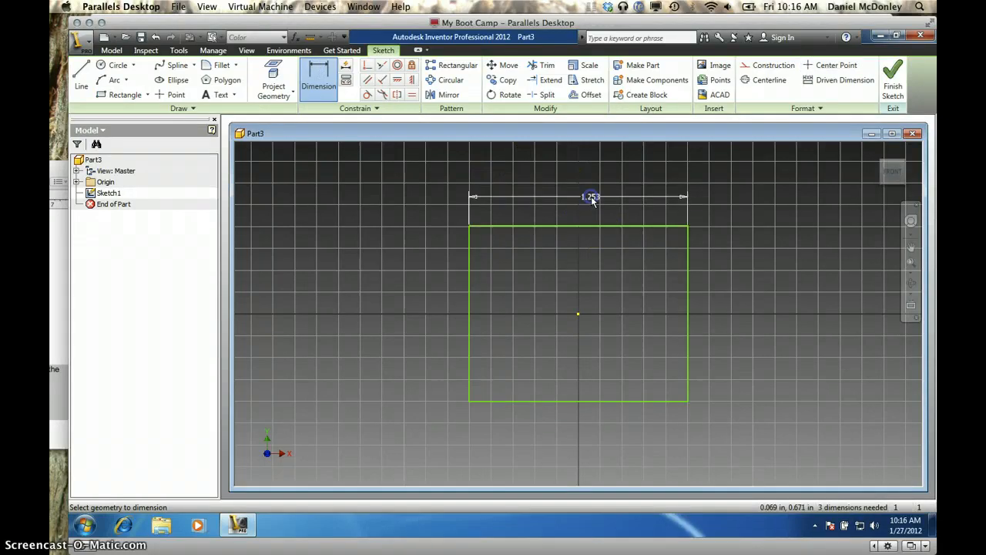
left_click(687, 297)
left_click(747, 308)
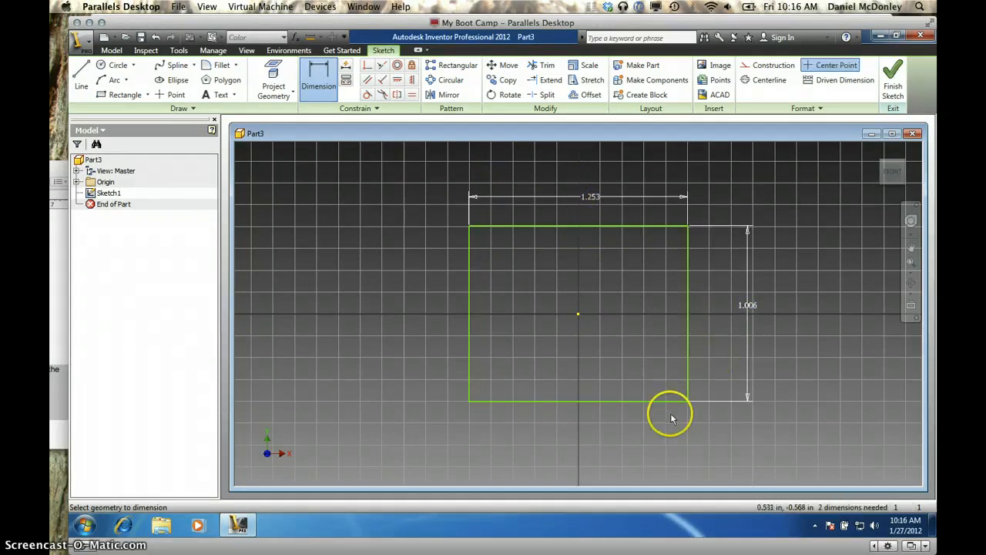
left_click(400, 99)
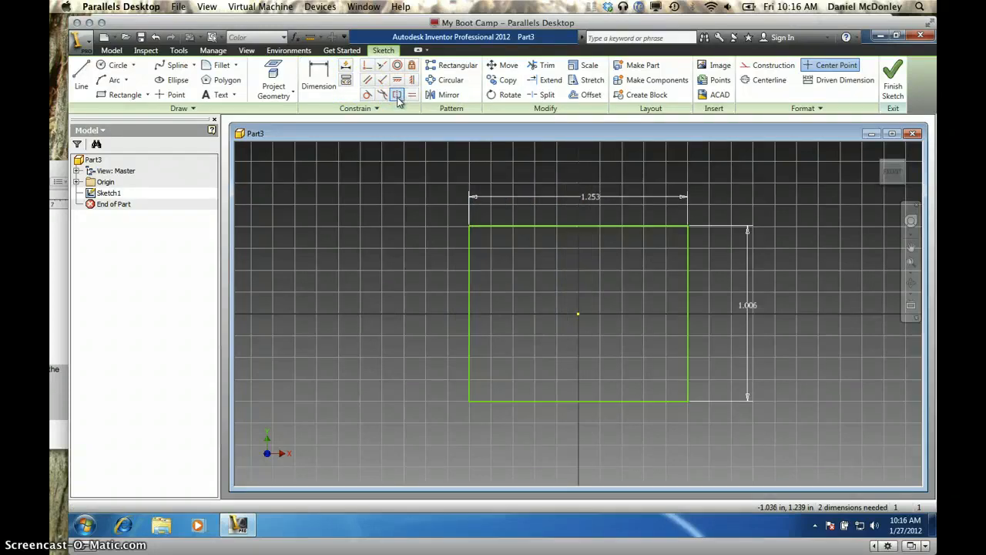
left_click(398, 99)
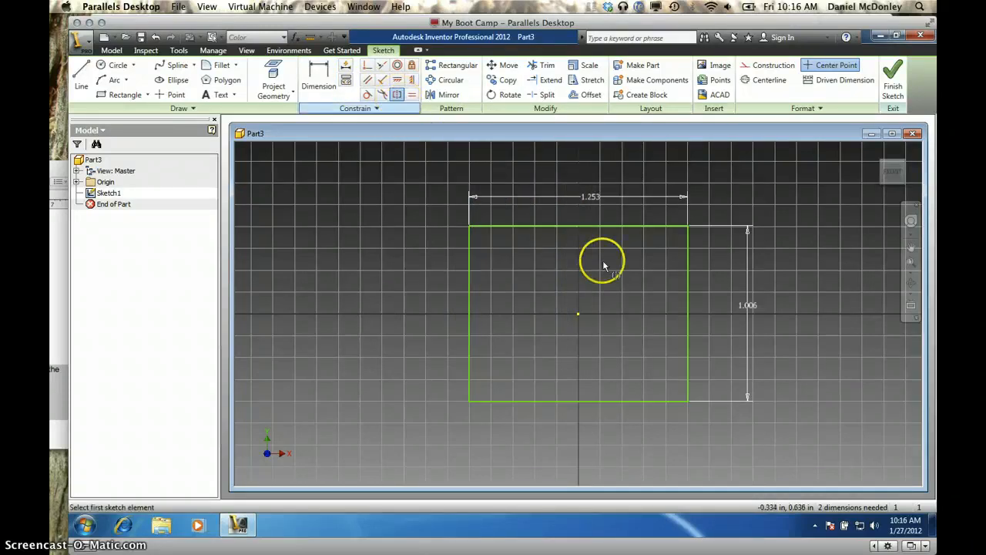
key("Escape")
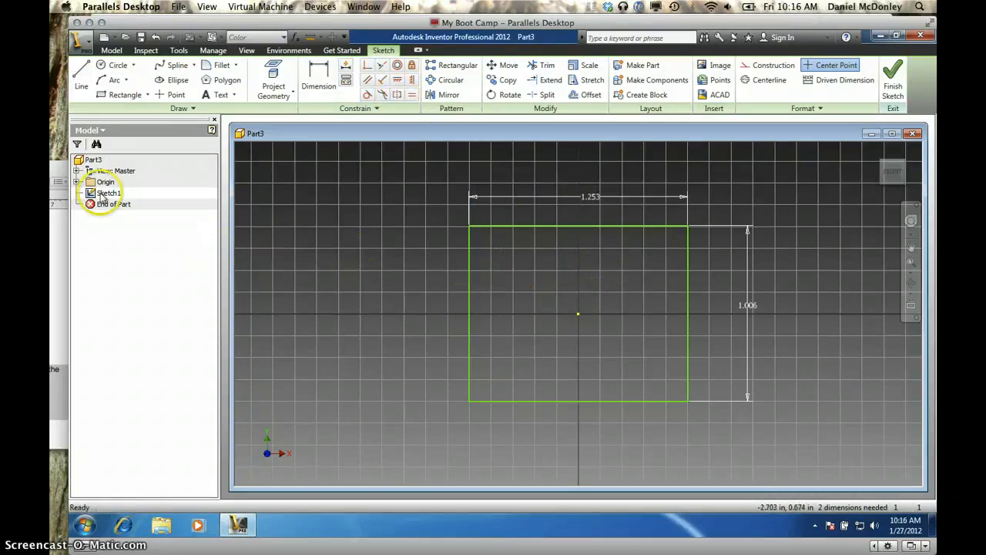
Step: Project the origin's X Axis and Y Axis into the sketch as reference geometry
left_click(76, 182)
left_click(117, 226)
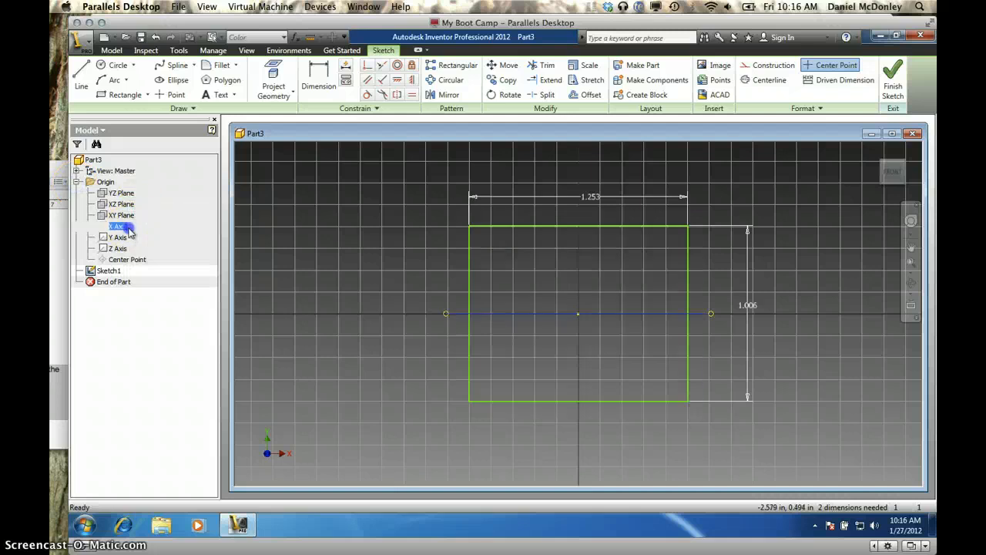
left_click(323, 84)
left_click(273, 82)
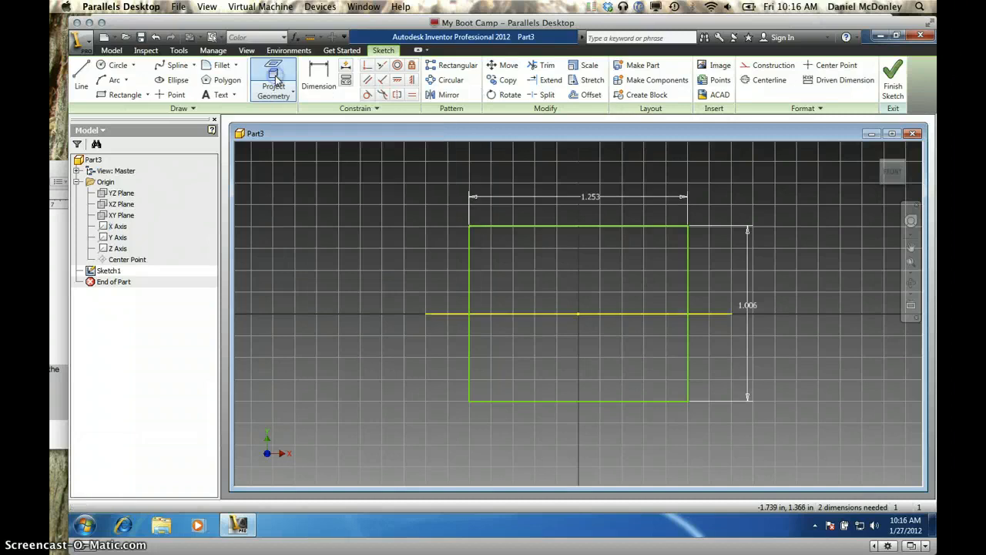
left_click(120, 237)
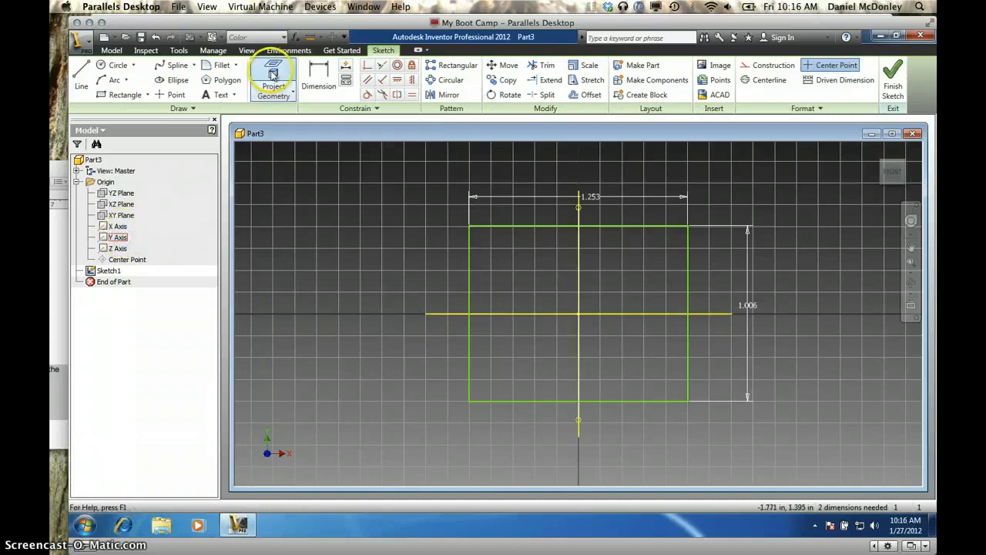
left_click(271, 72)
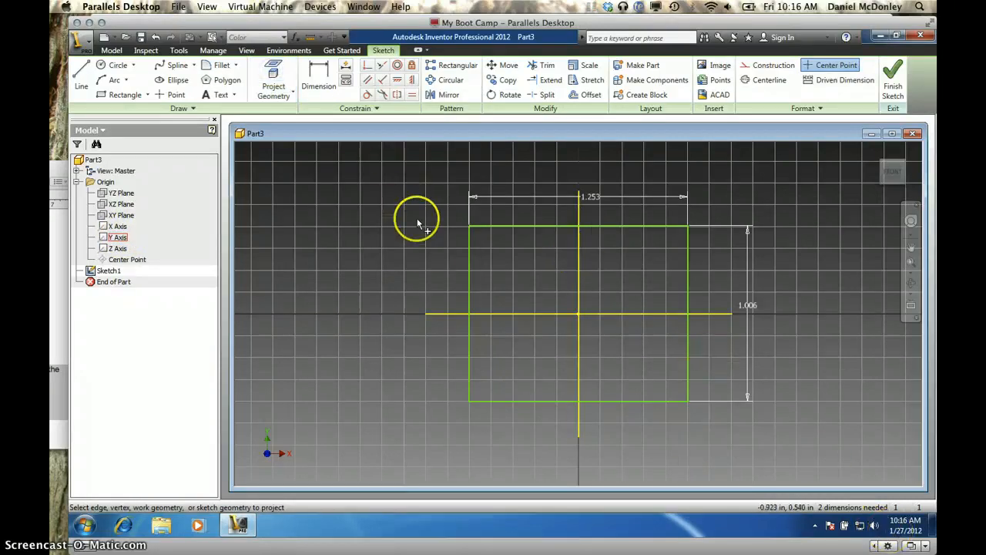
key("Escape")
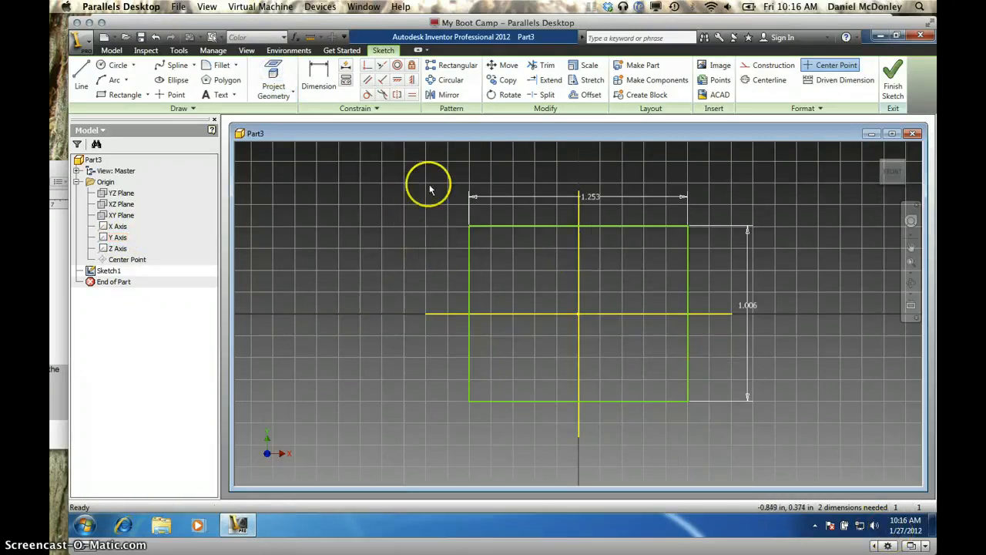
Step: Constrain the rectangle's left and right edges to be symmetric about the projected Y axis
left_click(397, 100)
left_click(511, 221)
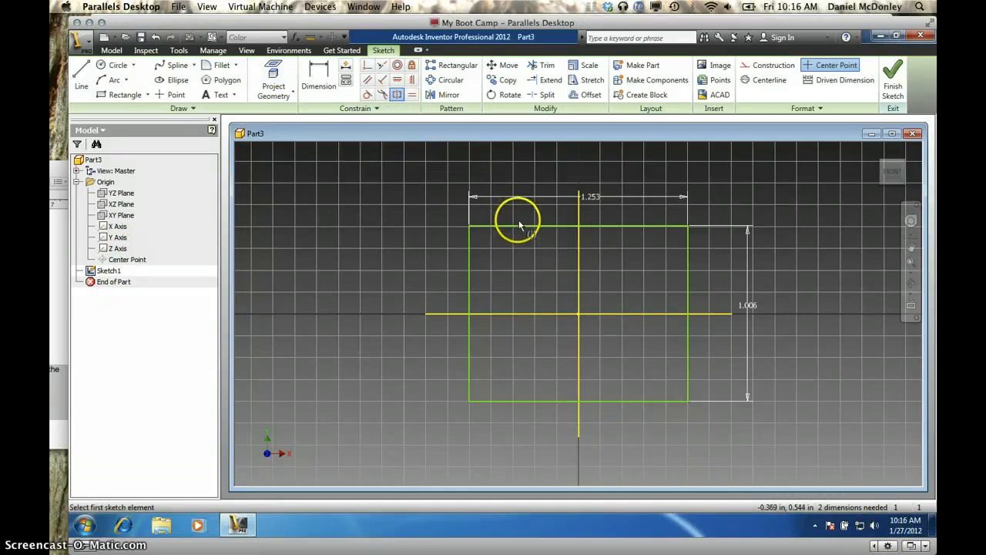
left_click(467, 268)
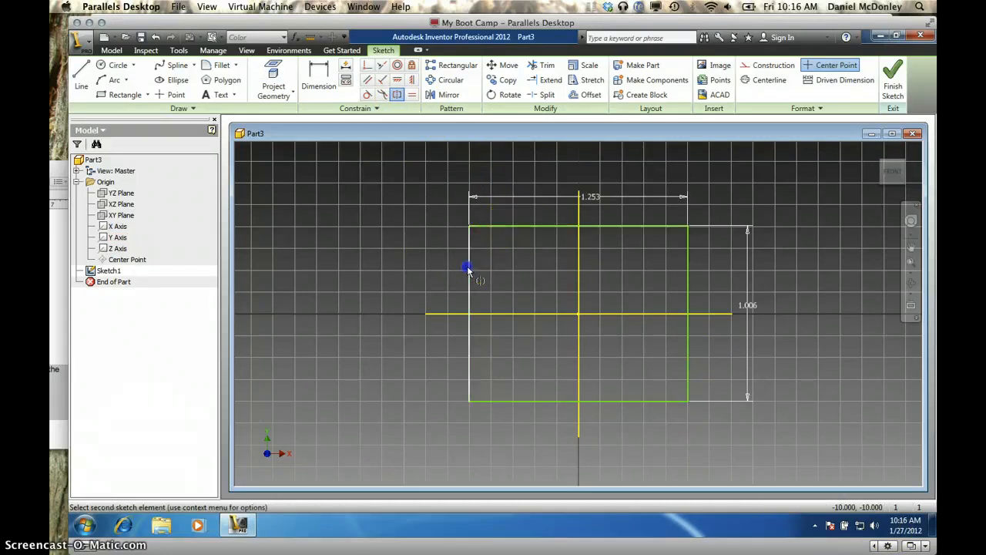
left_click(688, 290)
left_click(582, 321)
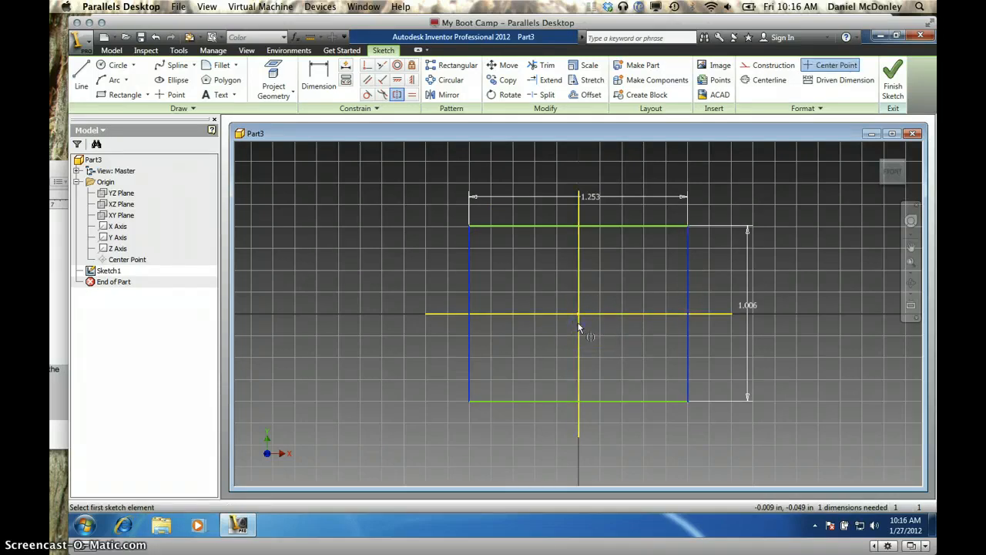
Step: Try to make the rectangle's top and bottom edges symmetric while the Y axis is still the symmetry line
left_click(641, 226)
left_click(637, 401)
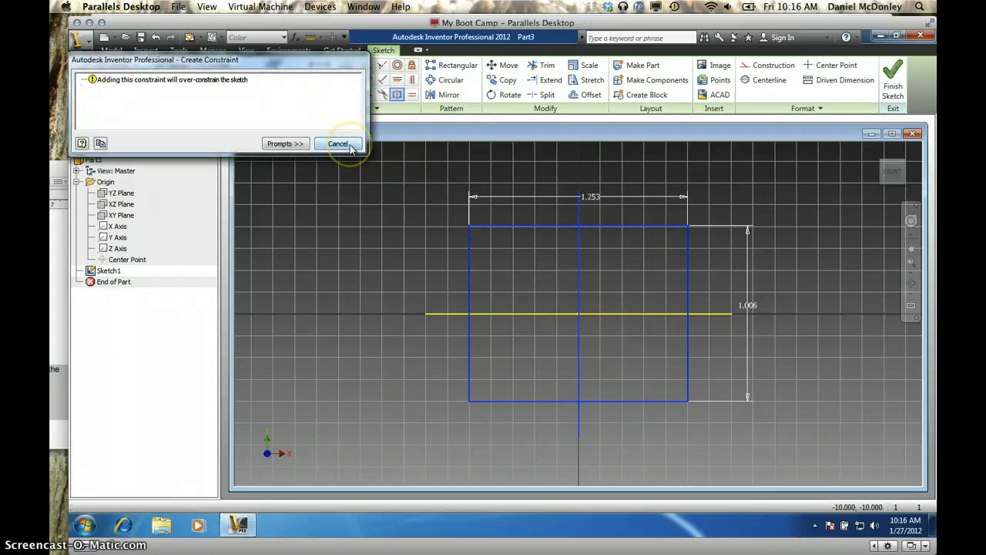
left_click(349, 145)
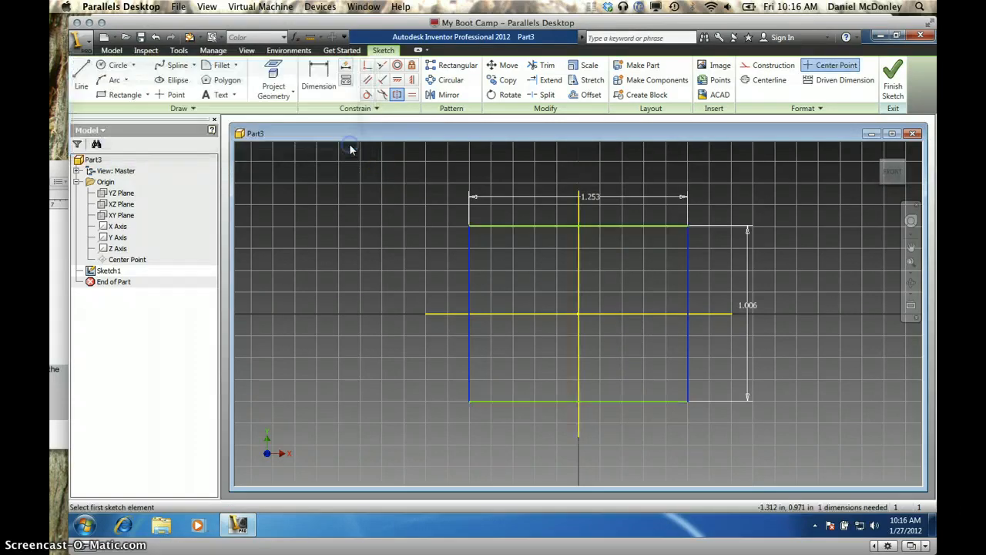
left_click(351, 150)
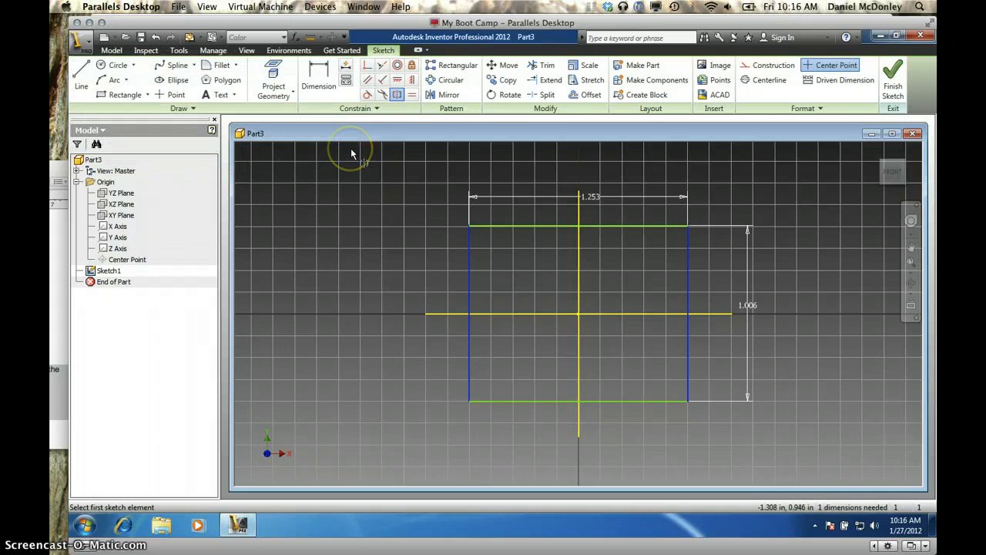
left_click(350, 154)
Step: Show the constraints on all of the sketch geometry and inspect those on the rectangle's right edge
left_click(348, 86)
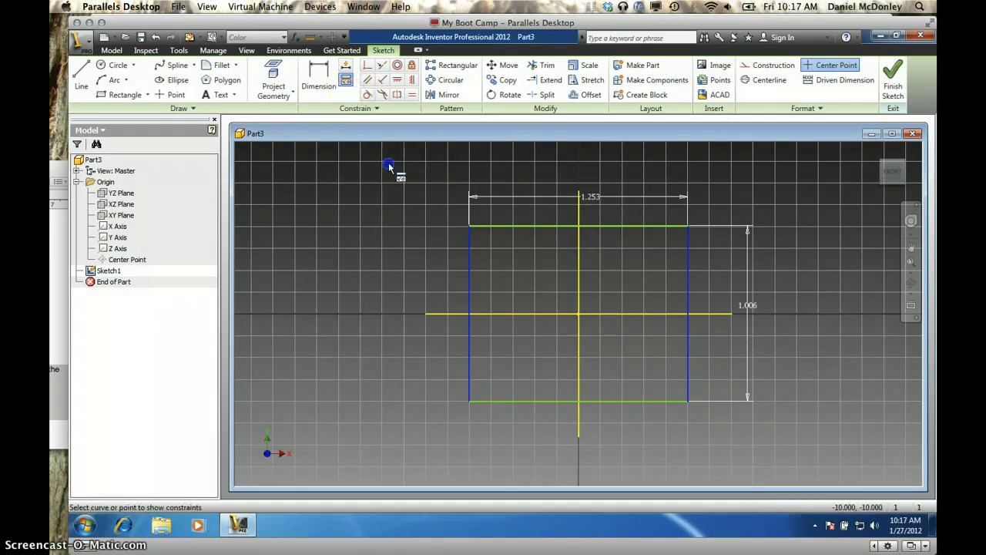
mouse_move(389, 163)
left_mouse_down()
mouse_move(896, 511)
mouse_move(838, 468)
left_mouse_up()
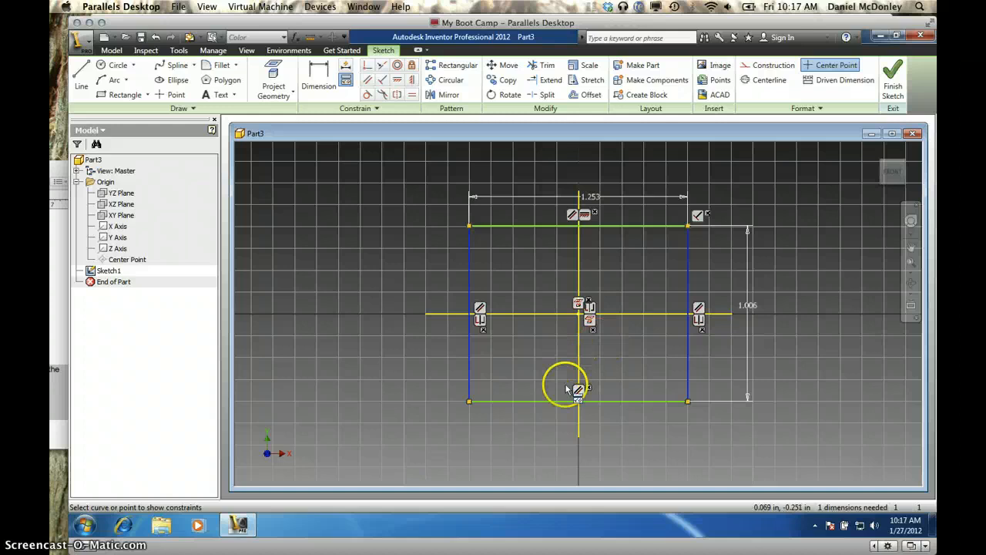
left_click(699, 322)
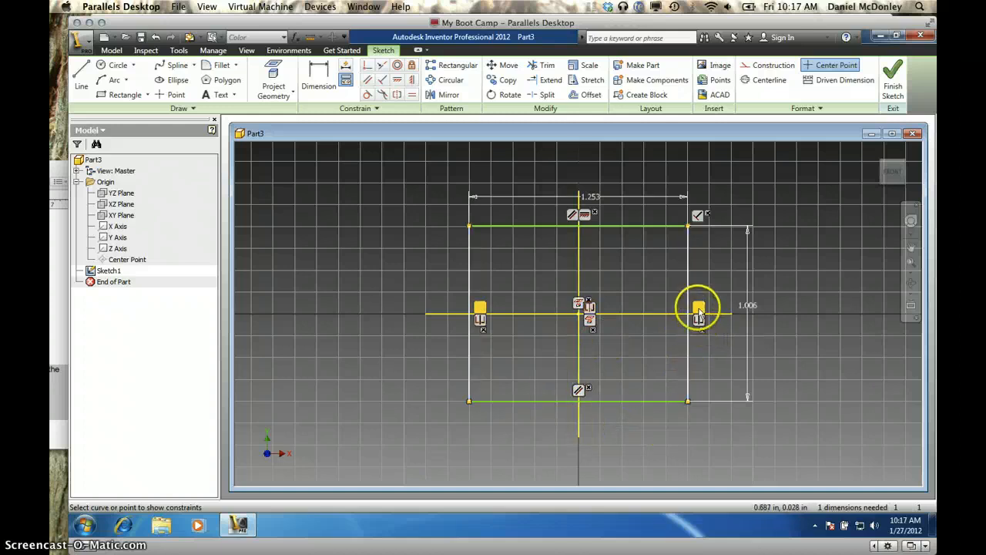
Step: Delete the top edge's horizontal constraint and the perpendicular constraint at the rectangle's upper-right corner
left_click(585, 217)
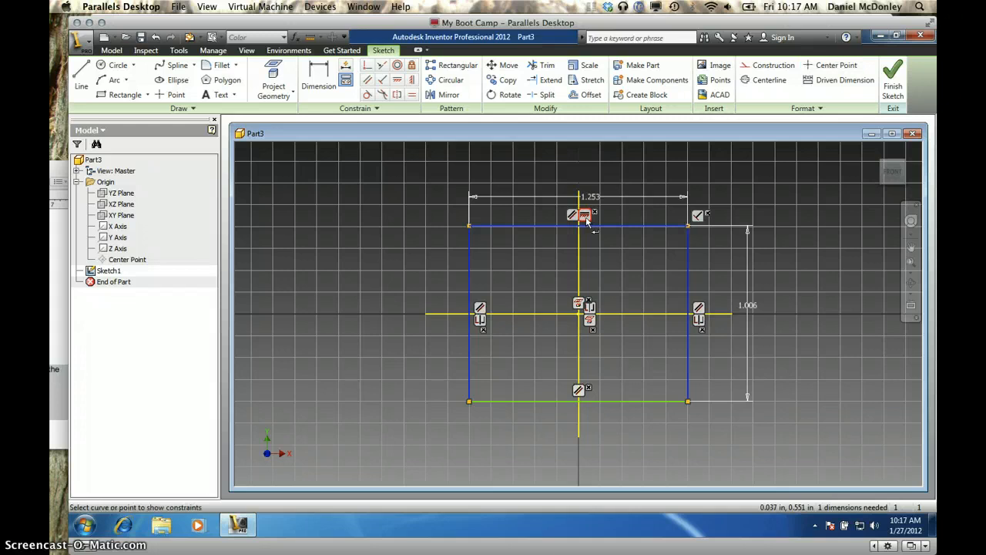
key("Delete")
left_click(712, 219)
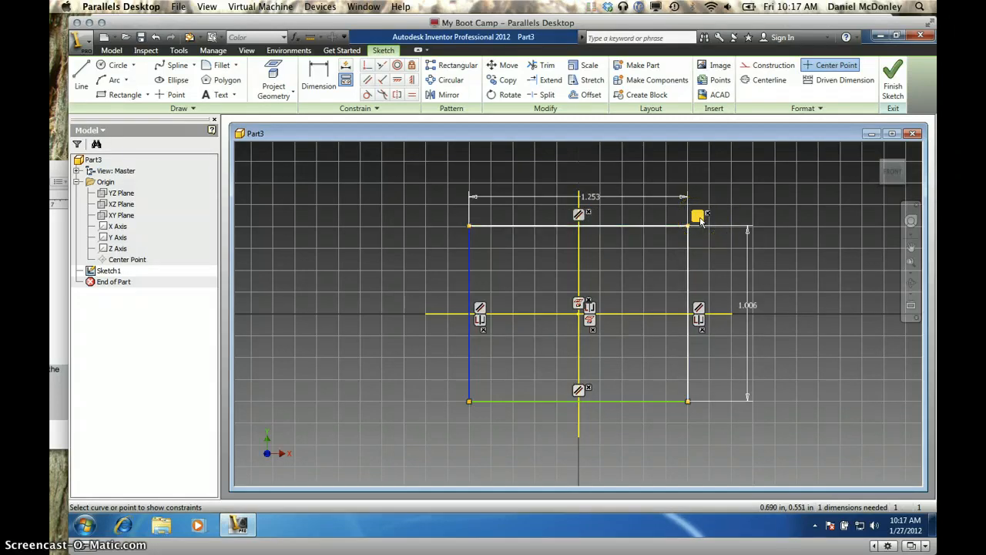
left_click(698, 217)
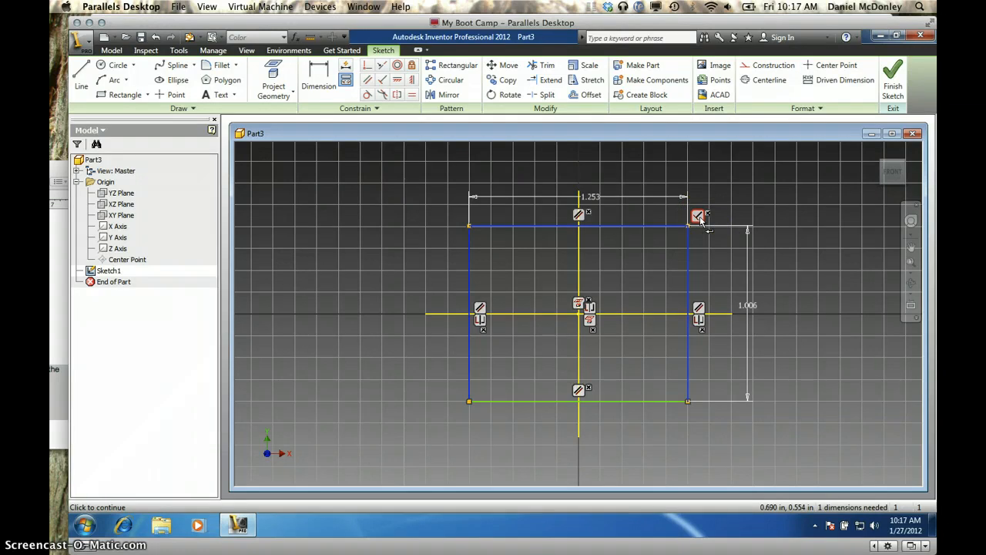
key("Delete")
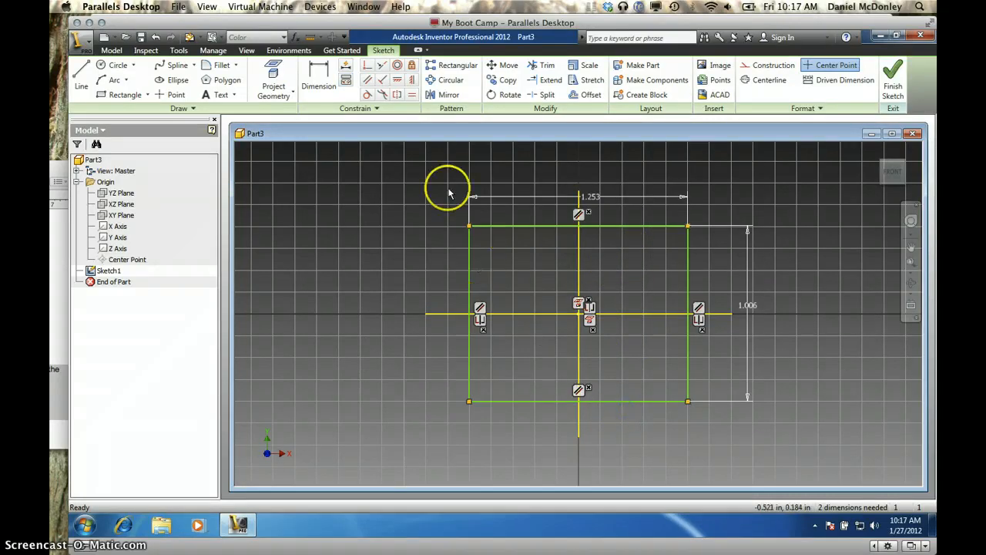
Step: Constrain the rectangle's top and bottom edges to be symmetric about the projected X axis
left_click(397, 94)
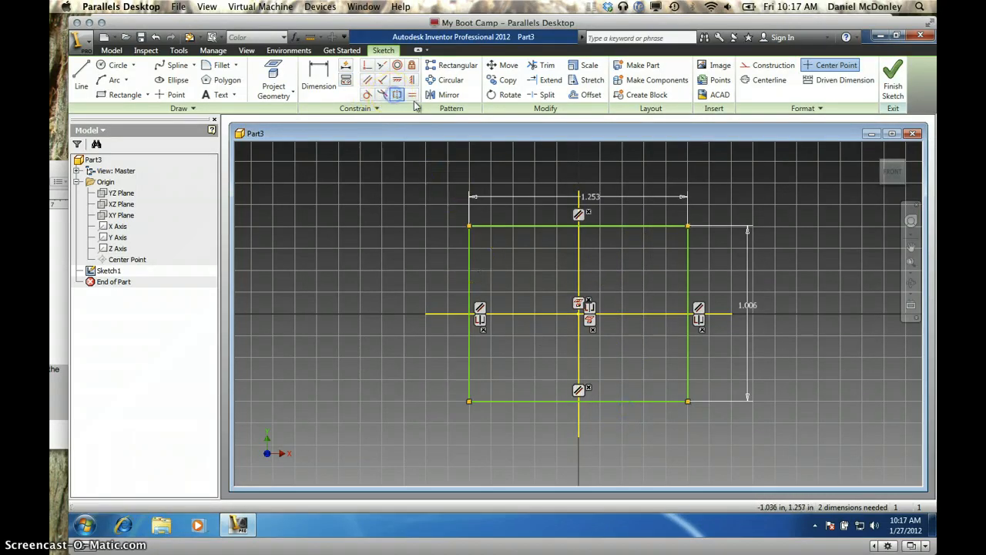
left_click(607, 226)
left_click(602, 393)
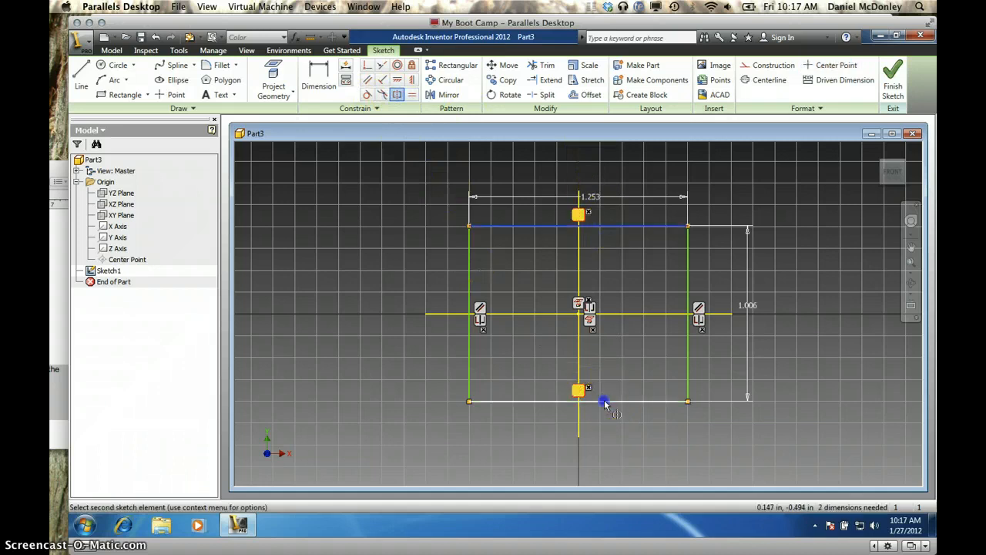
left_click(619, 317)
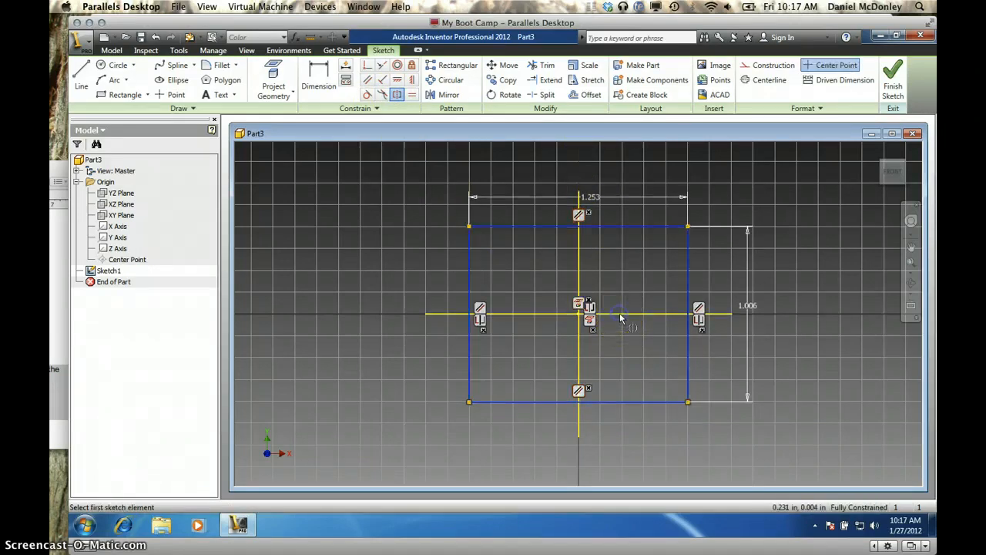
left_click(609, 426)
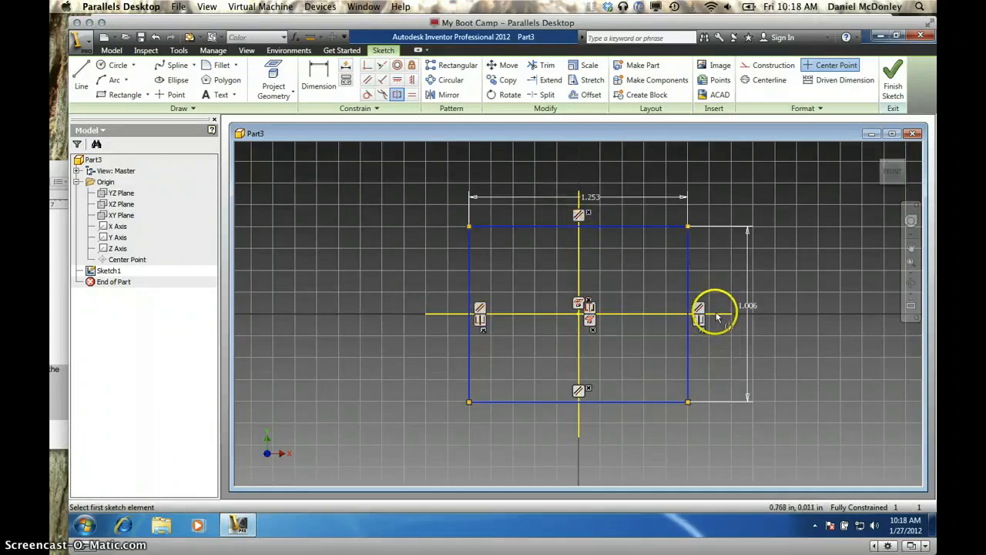
key("Escape")
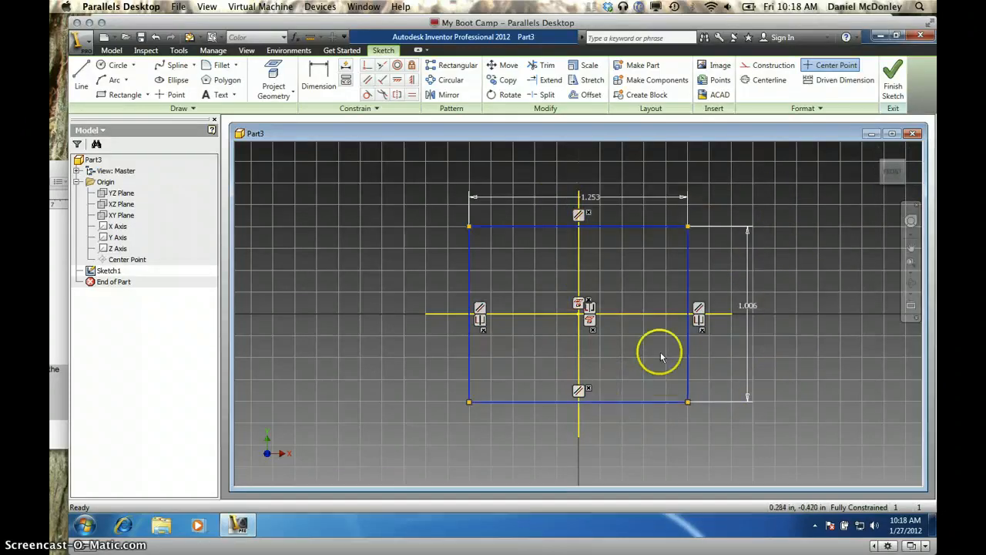
Step: Set both the rectangle's width and height dimensions to 1.875 in
double_click(594, 198)
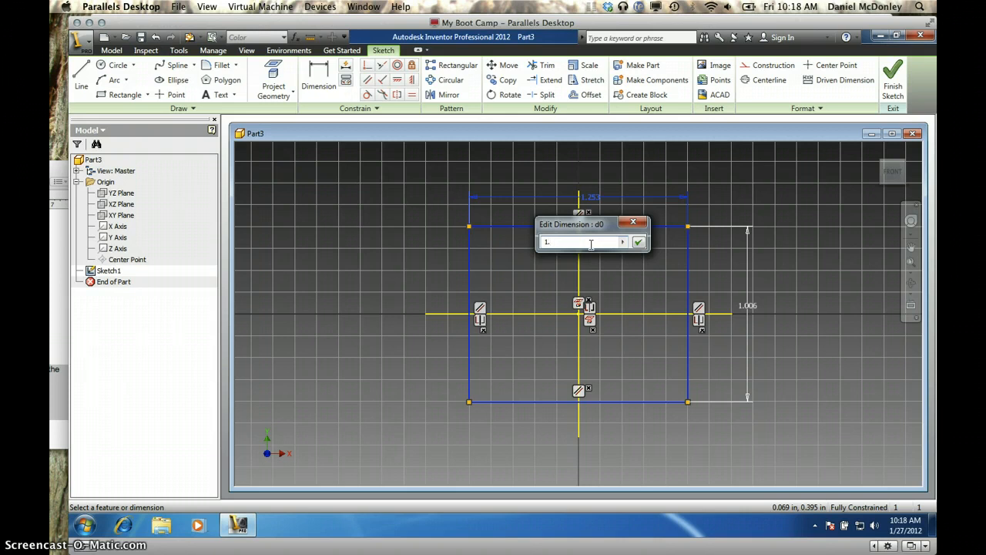
type("87")
left_click(503, 284)
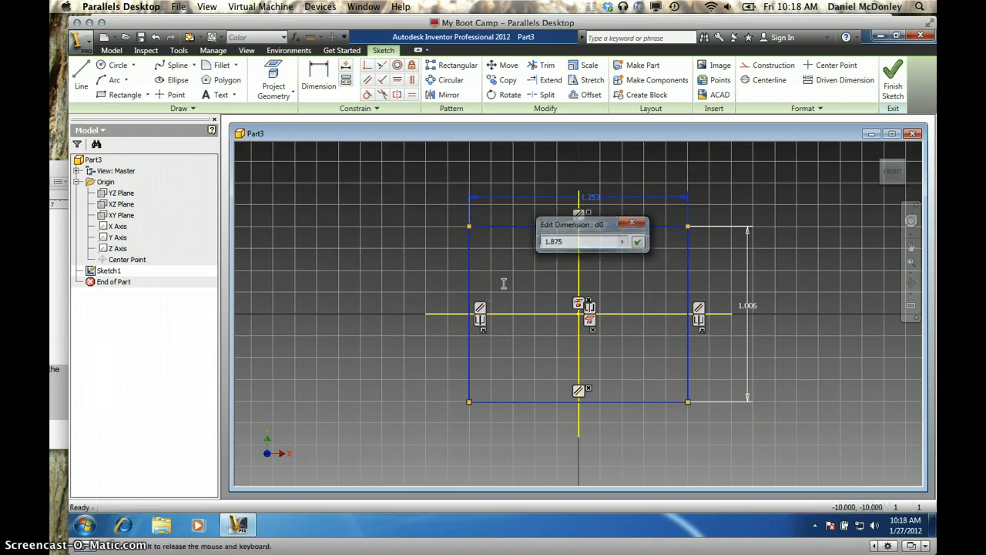
key("Return")
double_click(807, 307)
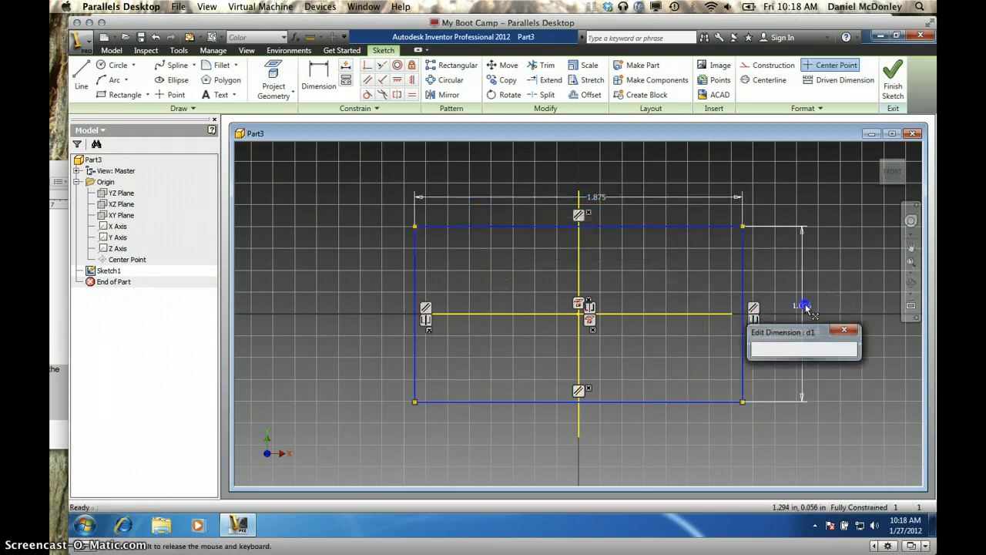
type("1.875")
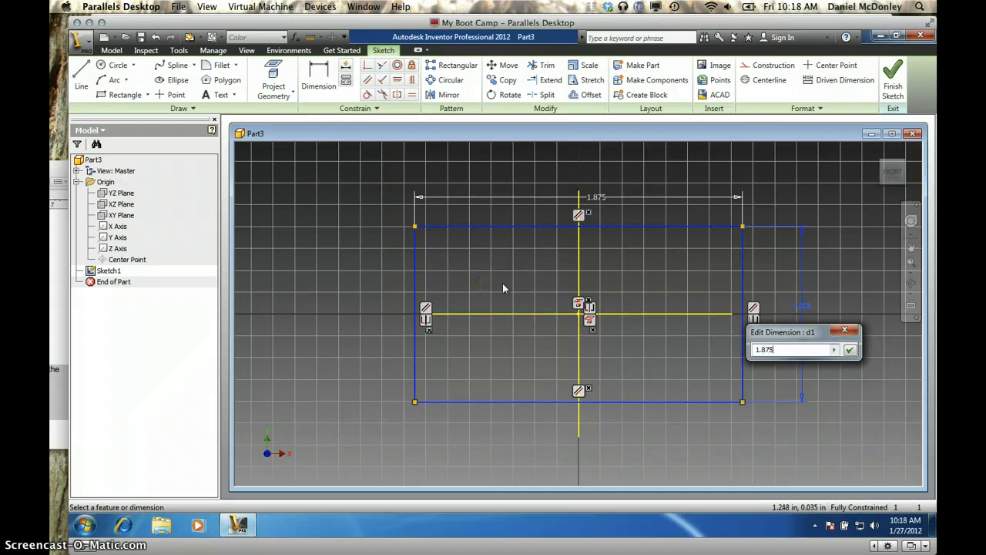
left_click(785, 295)
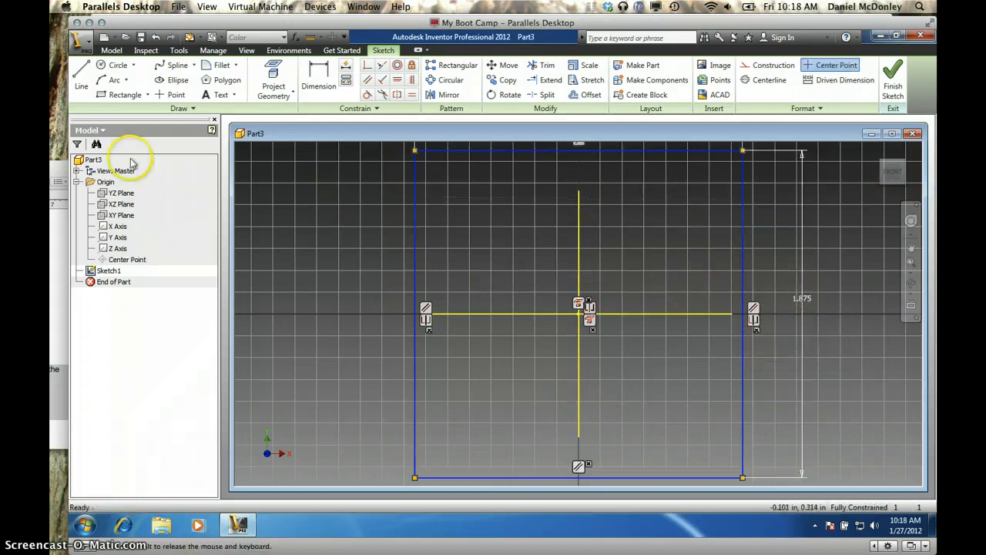
Step: Draw a 1.5 in diameter circle centered on the origin, inside the square
left_click(118, 67)
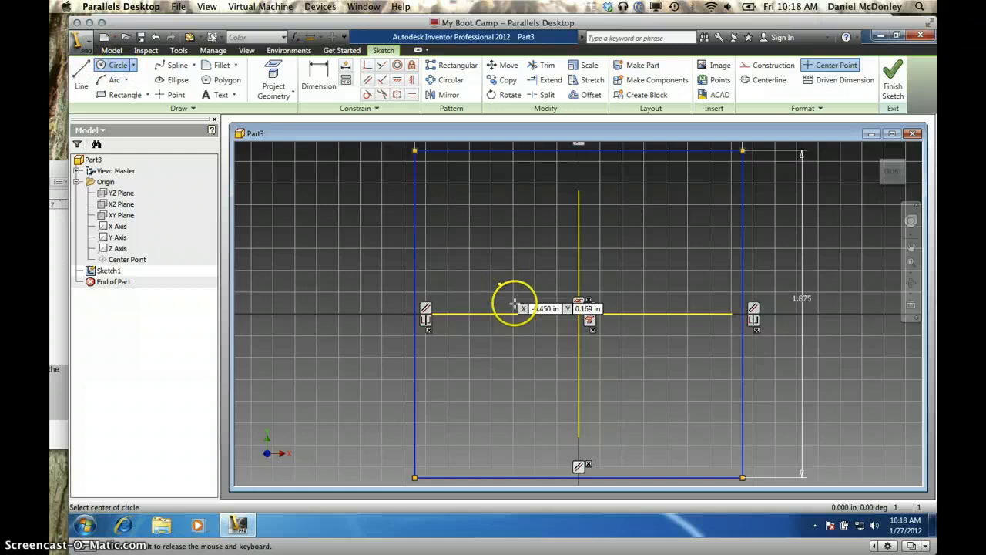
left_click(580, 312)
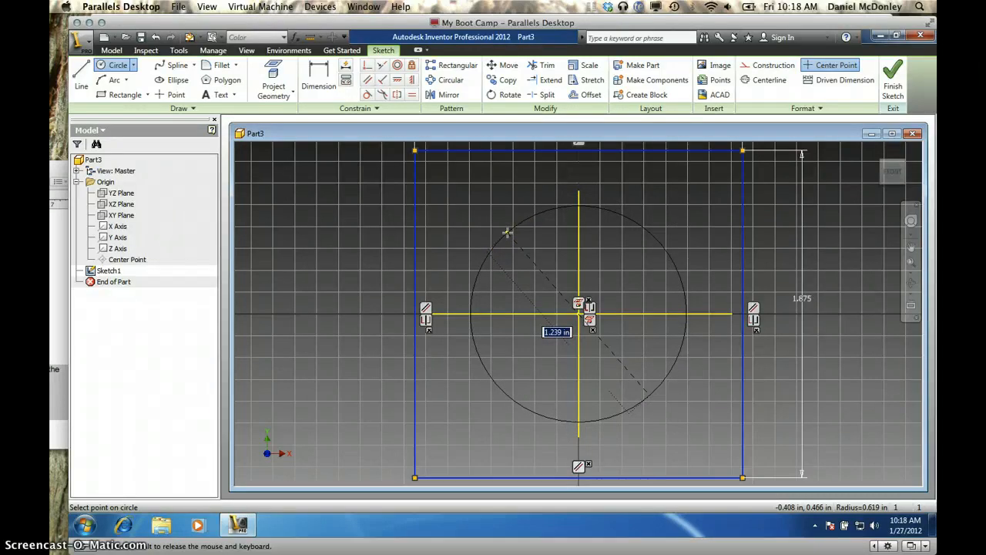
type("1.5")
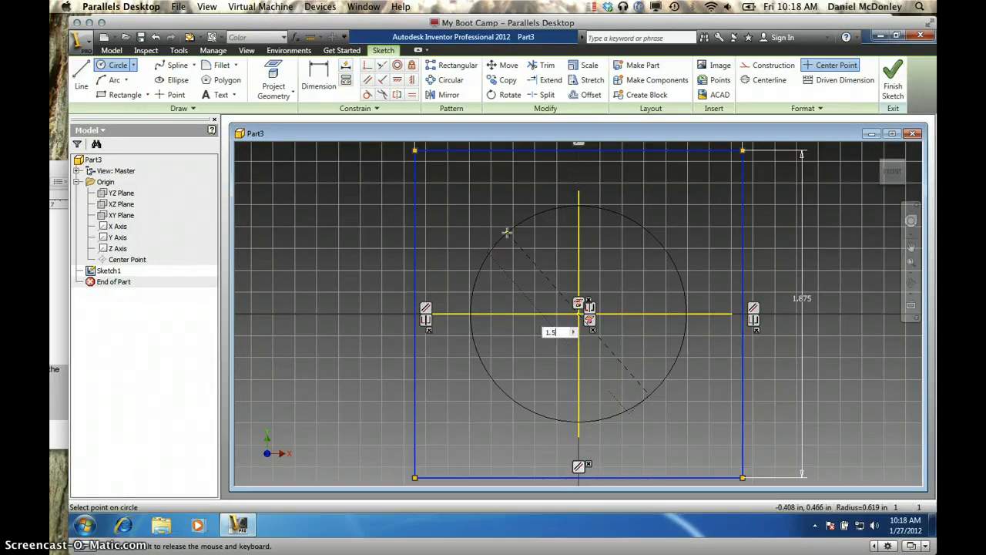
key("Return")
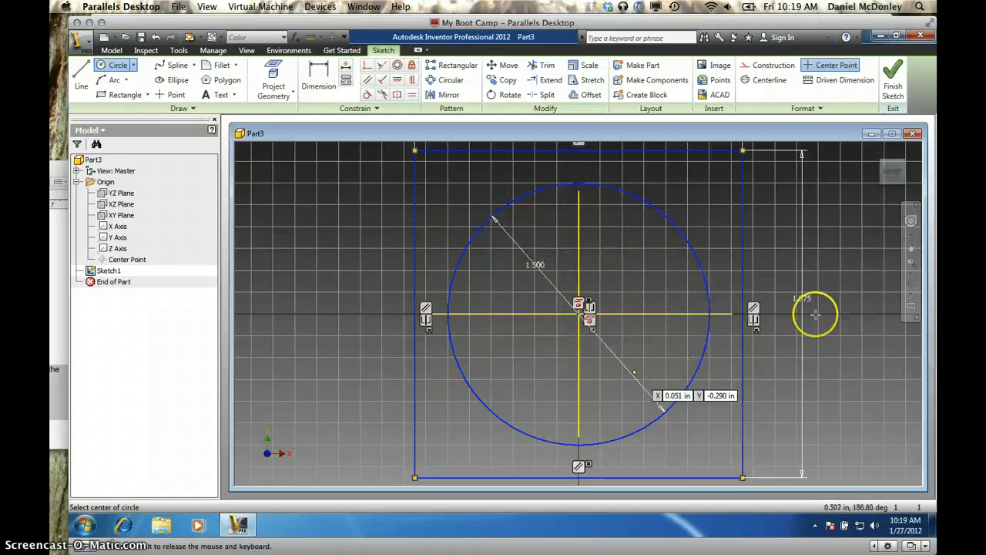
Step: Draw a concentric 0.667 in diameter circle centered on the origin
left_click(577, 312)
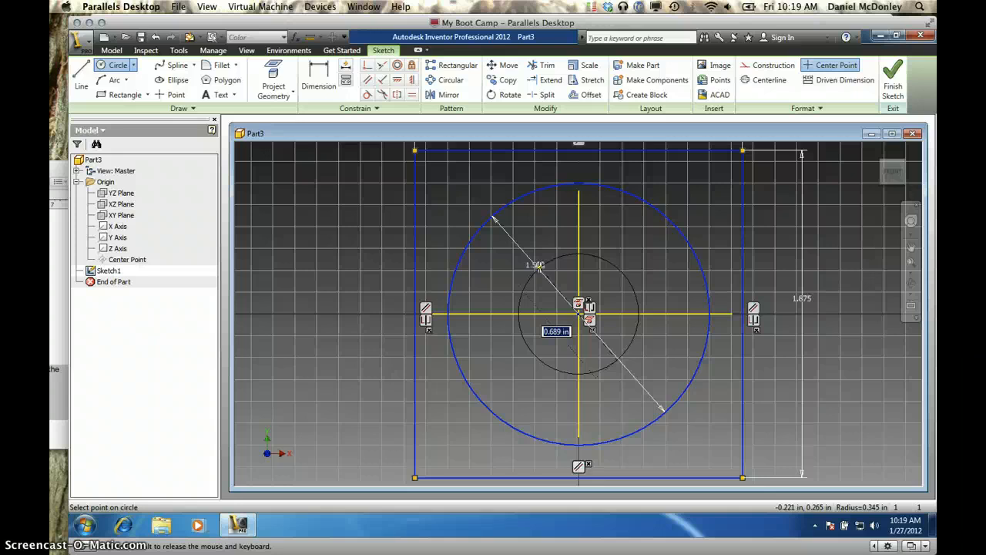
type(".6")
left_click(539, 266)
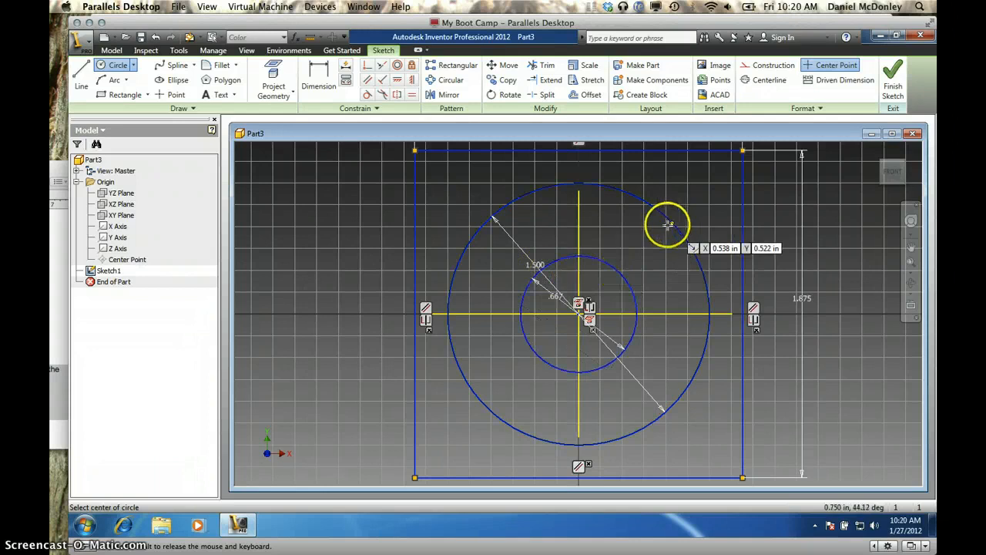
Step: Draw a 0.25 in diameter circle centered on the origin and finish the sketch
left_click(578, 313)
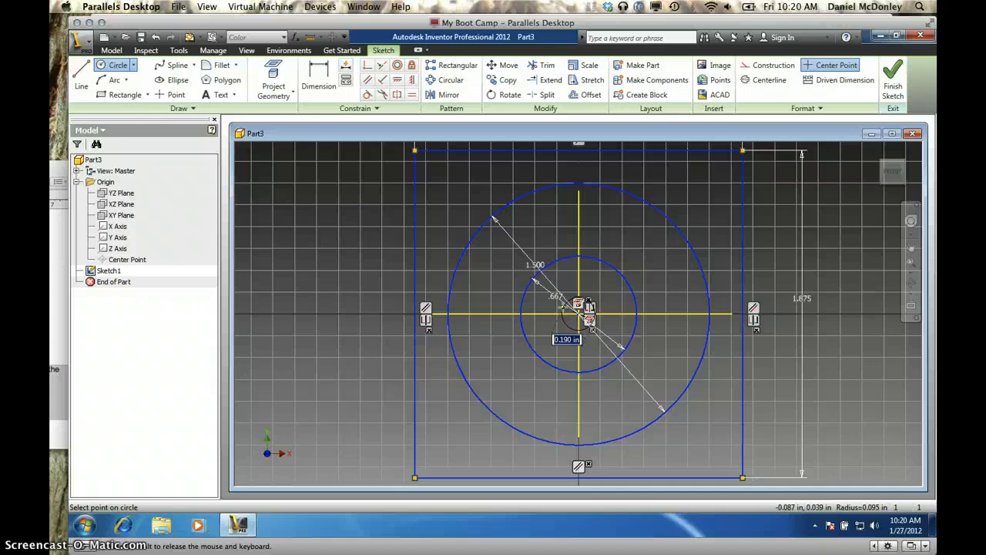
type(".25")
key("Return")
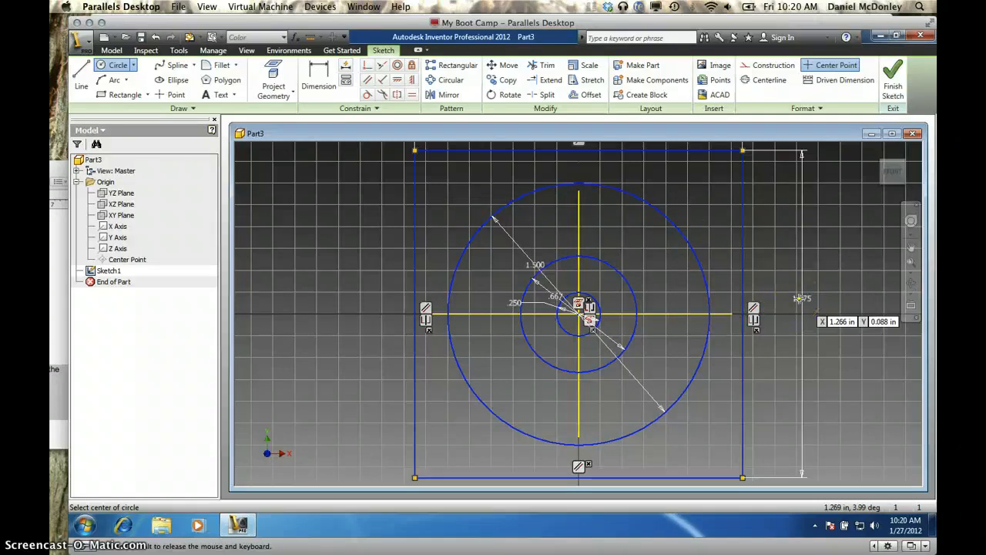
left_click(895, 71)
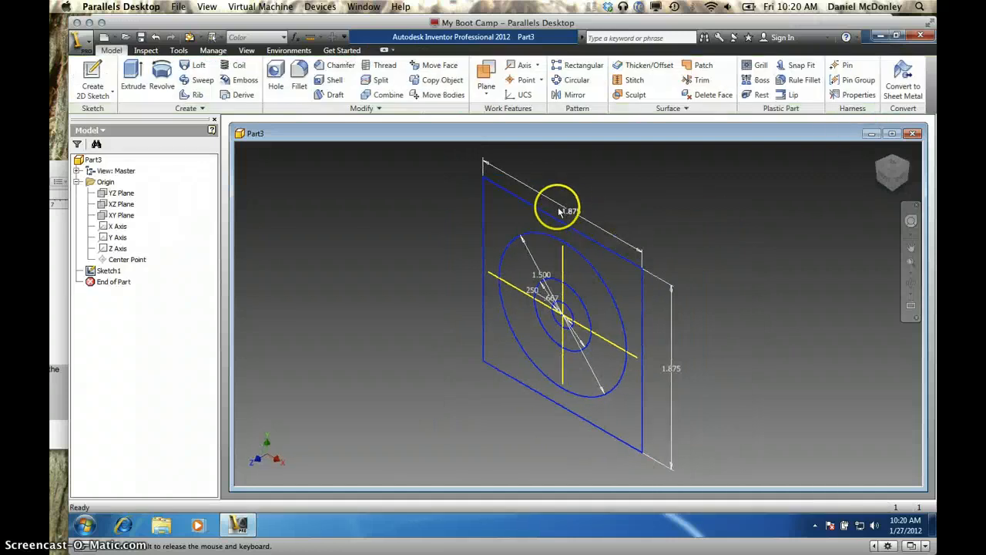
Step: Start an Extrude with both circular rings and the outer square region as profiles, leaving out the 0.25 in center circle
left_click(132, 77)
left_click(139, 165)
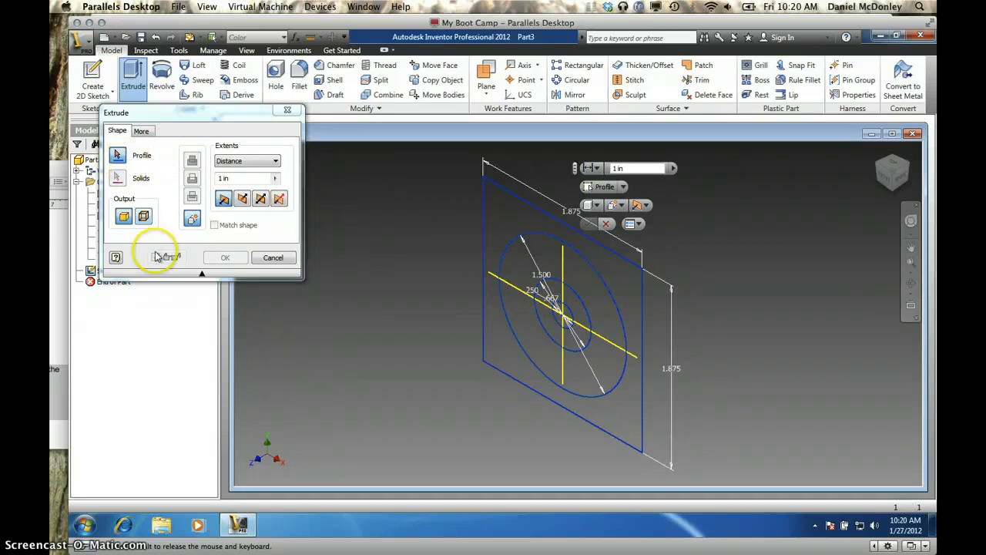
left_click(116, 156)
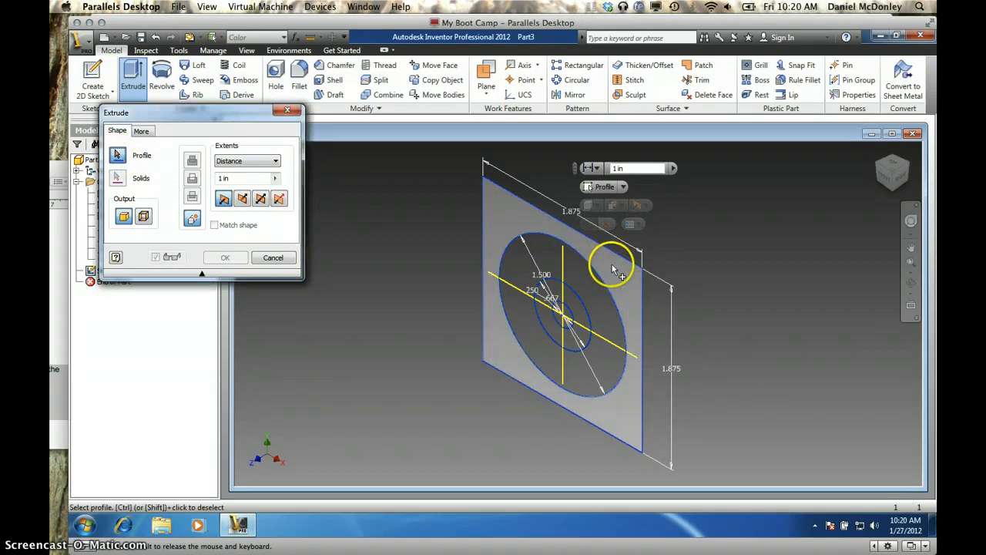
left_click(568, 316)
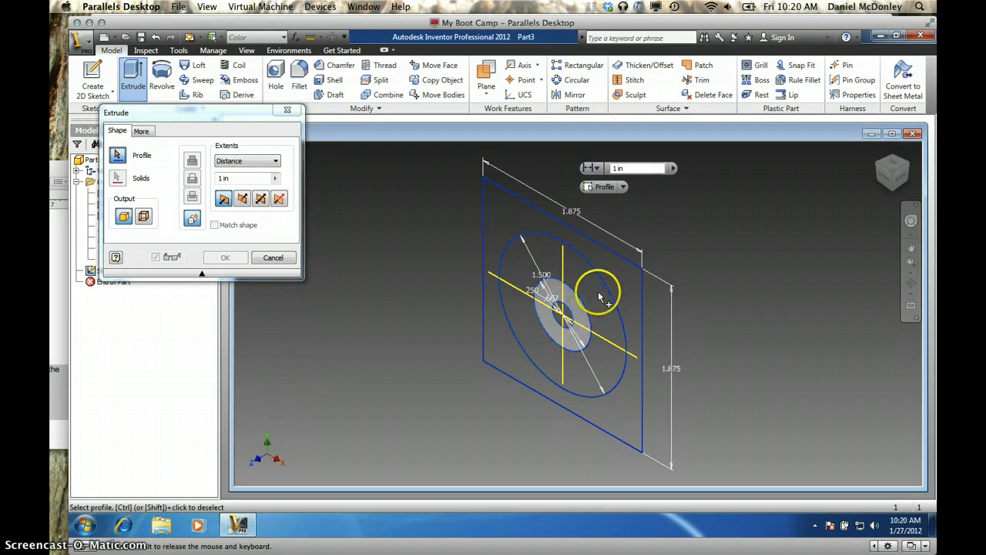
left_click(598, 299)
left_click(612, 282)
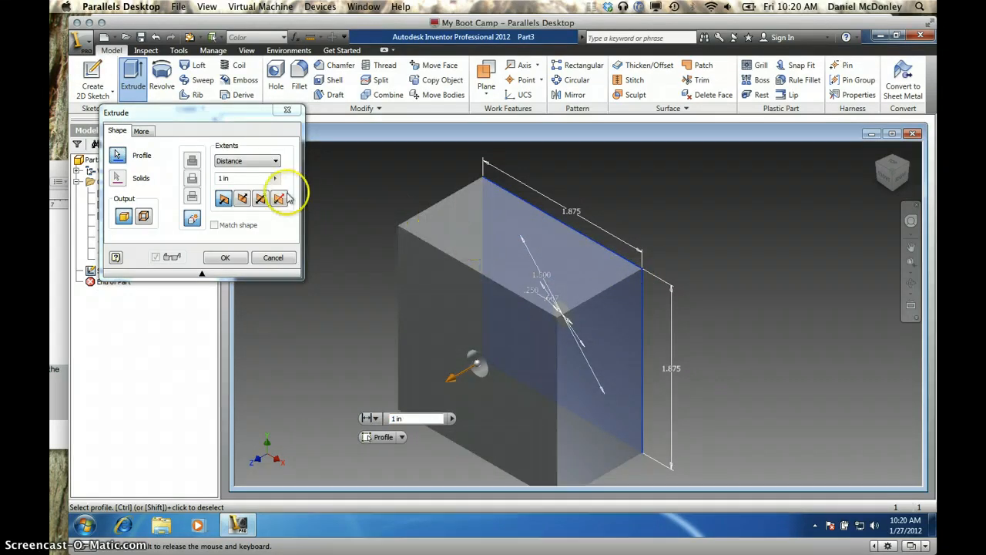
Step: Set the extrusion distance to 1.875 in
left_click(226, 178)
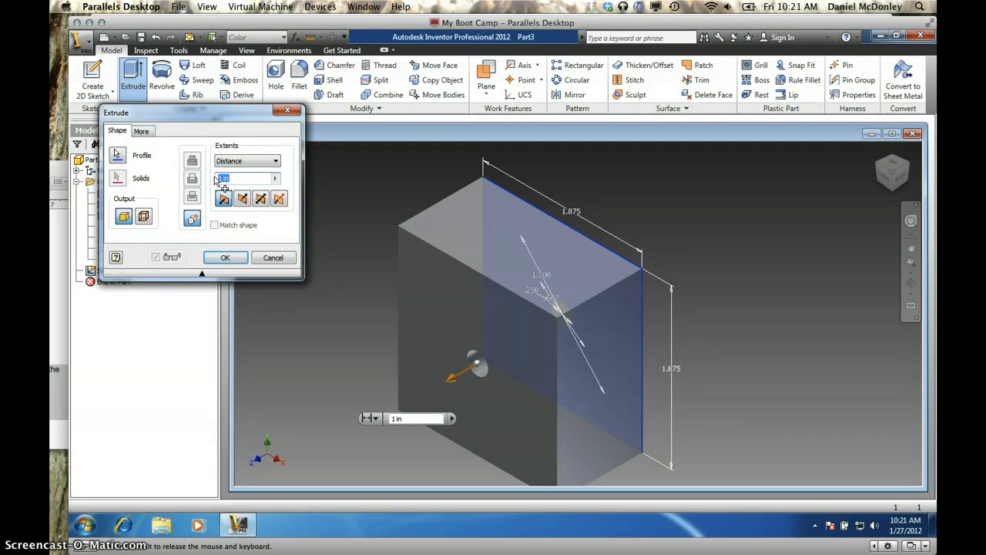
type("1")
left_click(503, 286)
type(".875")
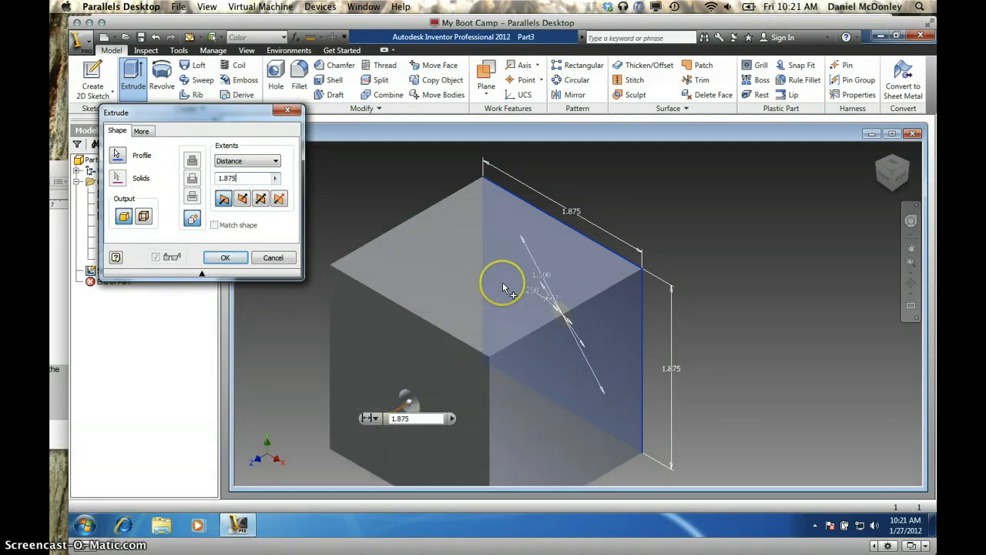
left_click(225, 174)
Step: Compare the extrusion direction options and complete the extrusion backward from the sketch plane, so the sketch lies on the front face
left_click(242, 198)
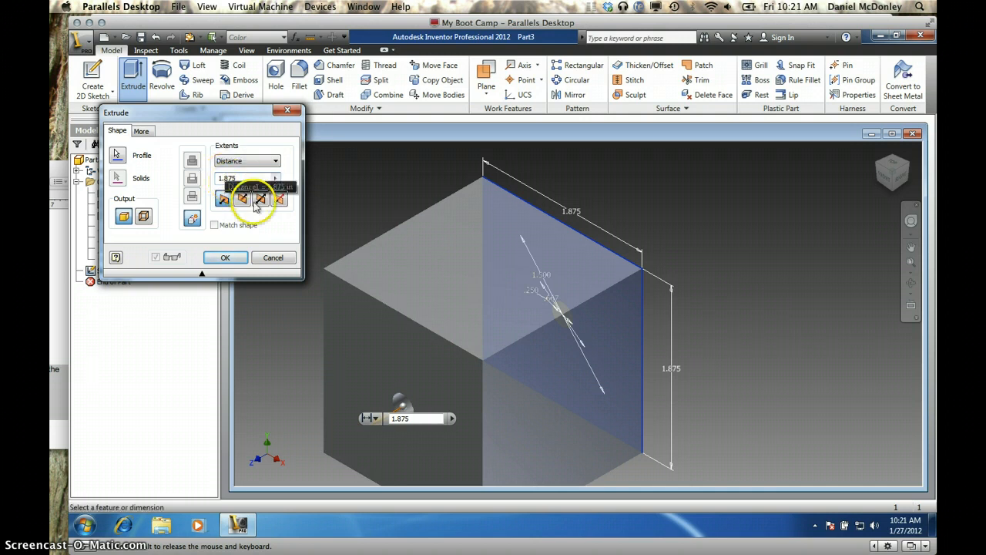
left_click(223, 200)
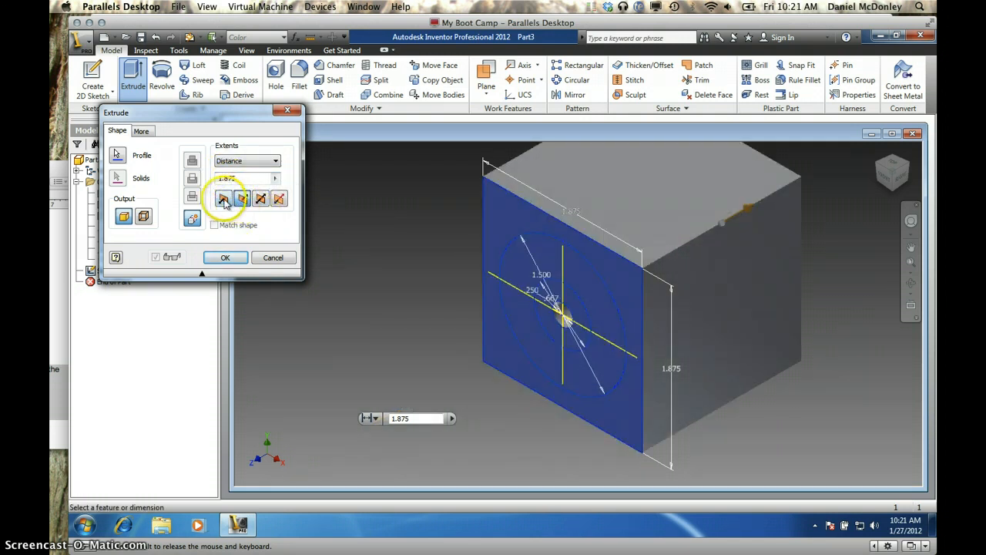
left_click(224, 202)
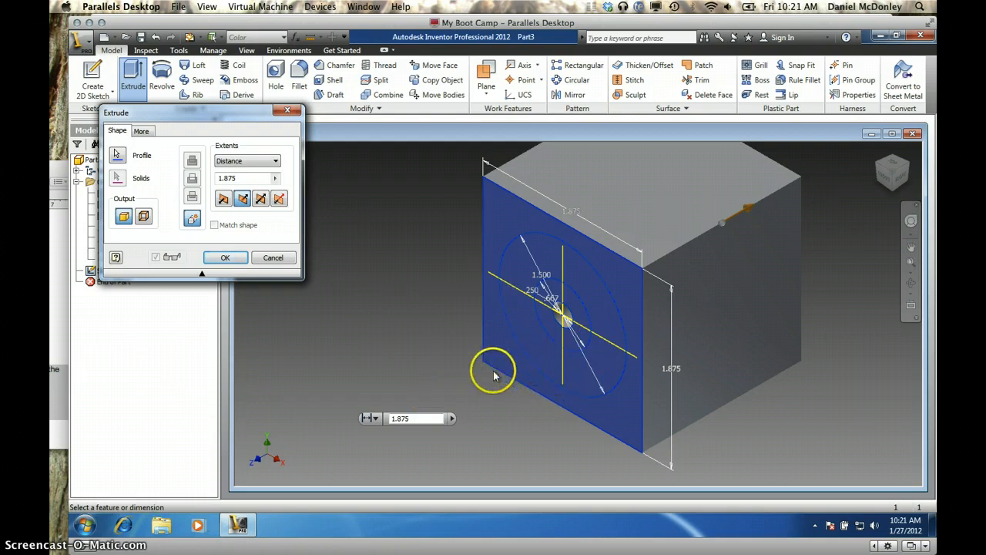
left_click(279, 199)
left_click(260, 199)
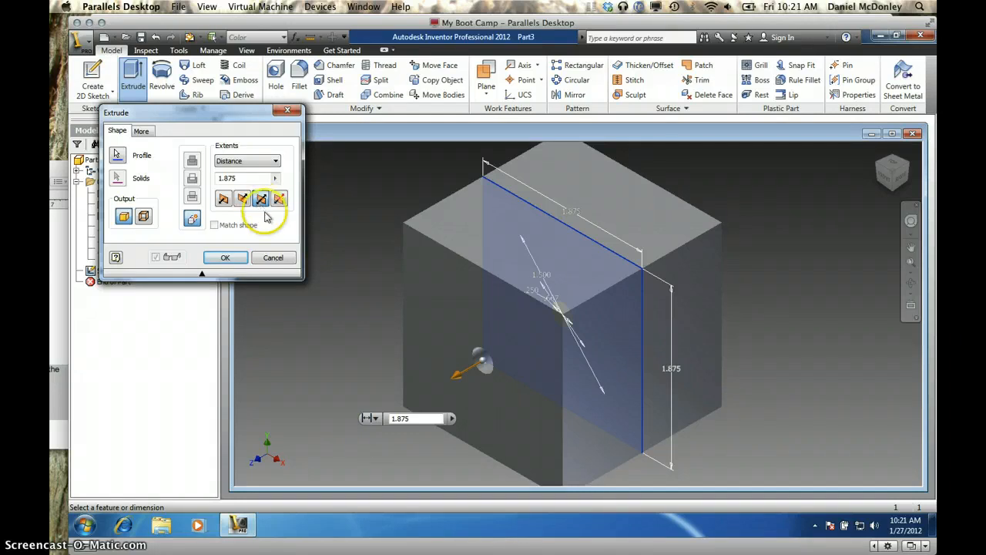
left_click(279, 199)
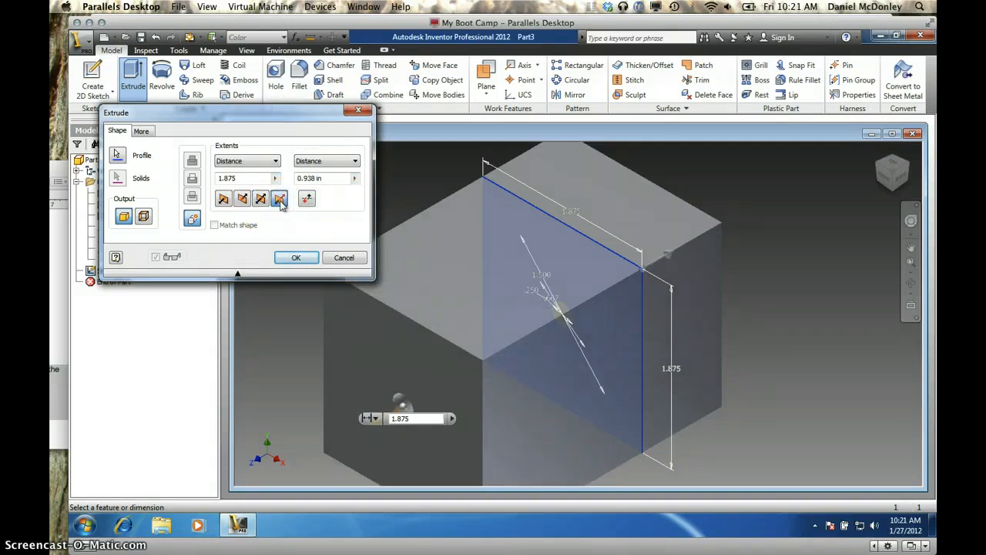
left_click(242, 199)
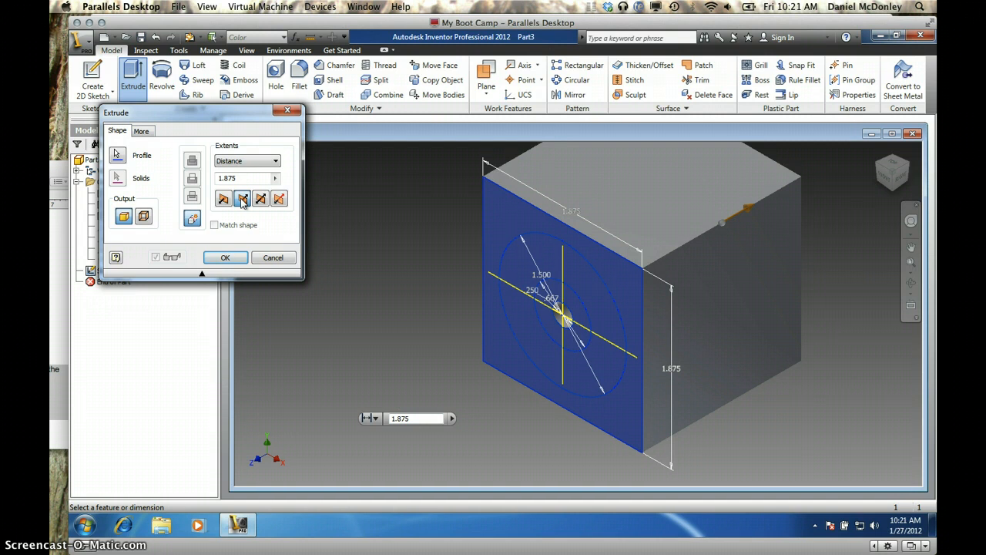
left_click(231, 258)
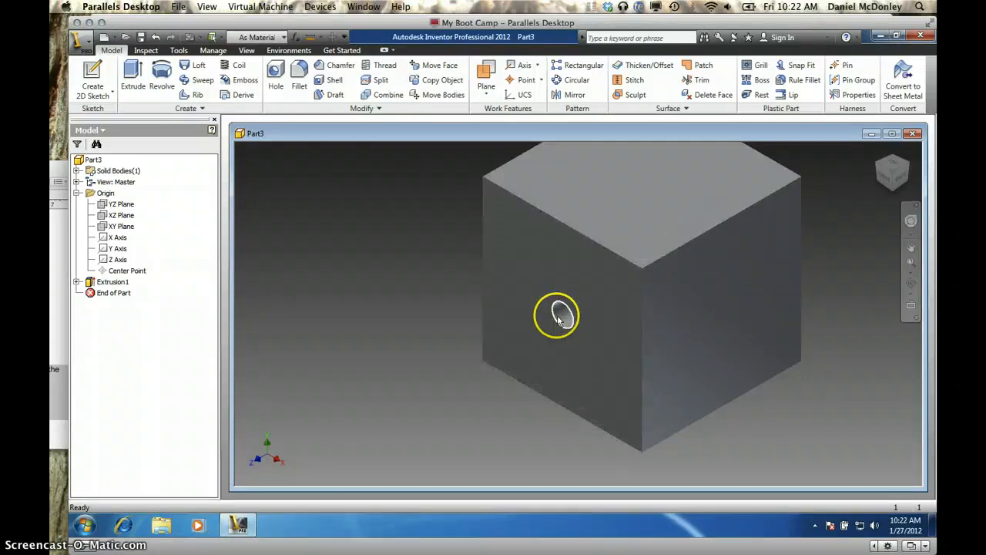
left_click(132, 71)
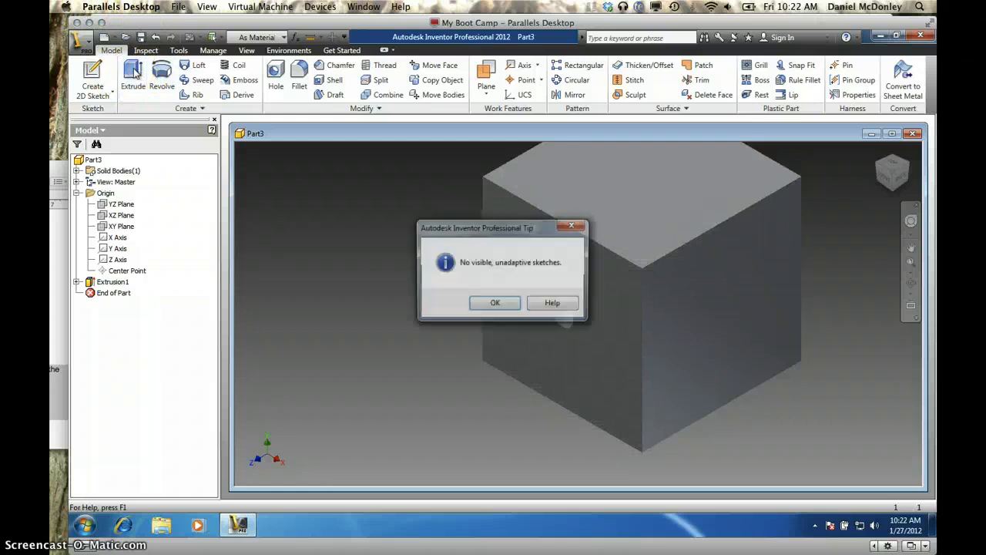
left_click(570, 224)
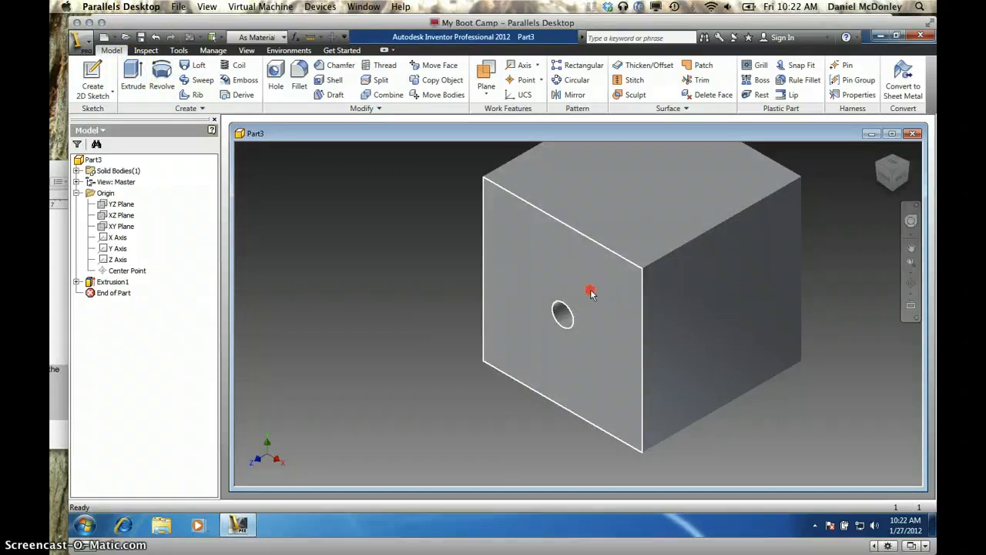
right_click(590, 294)
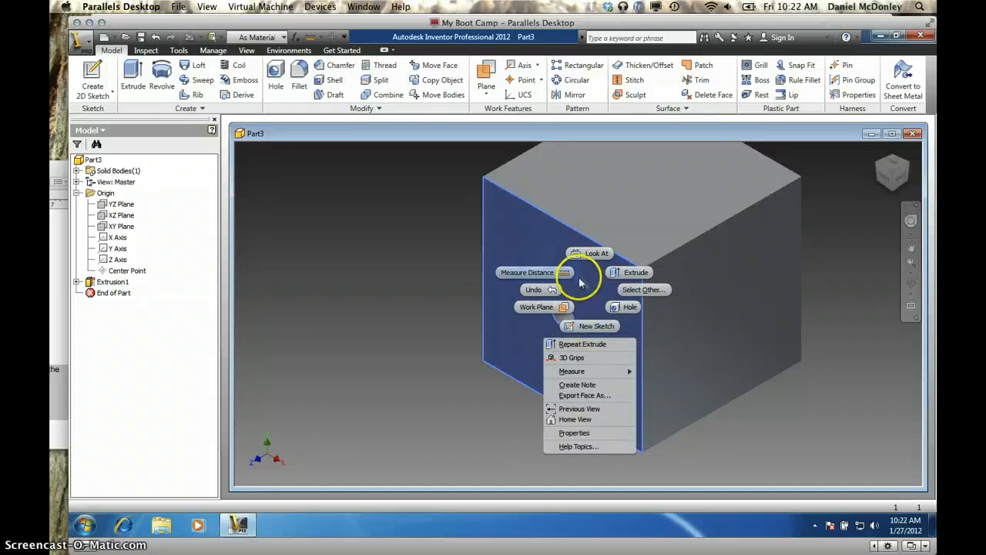
left_click(579, 280)
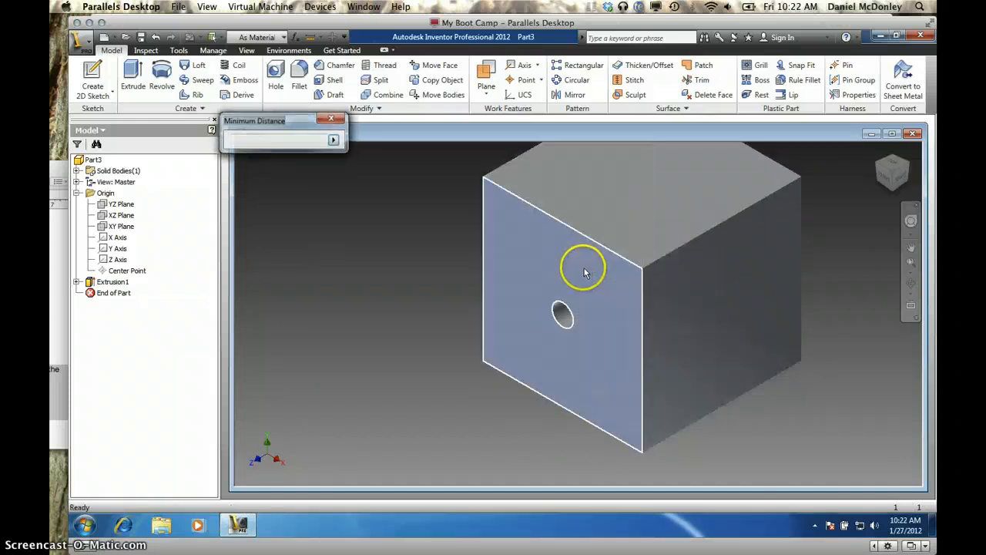
key("Escape")
Step: Start a new sketch on the cube's front face, draw a 1.5 in diameter circle centered on the hole, and finish the sketch
right_click(587, 268)
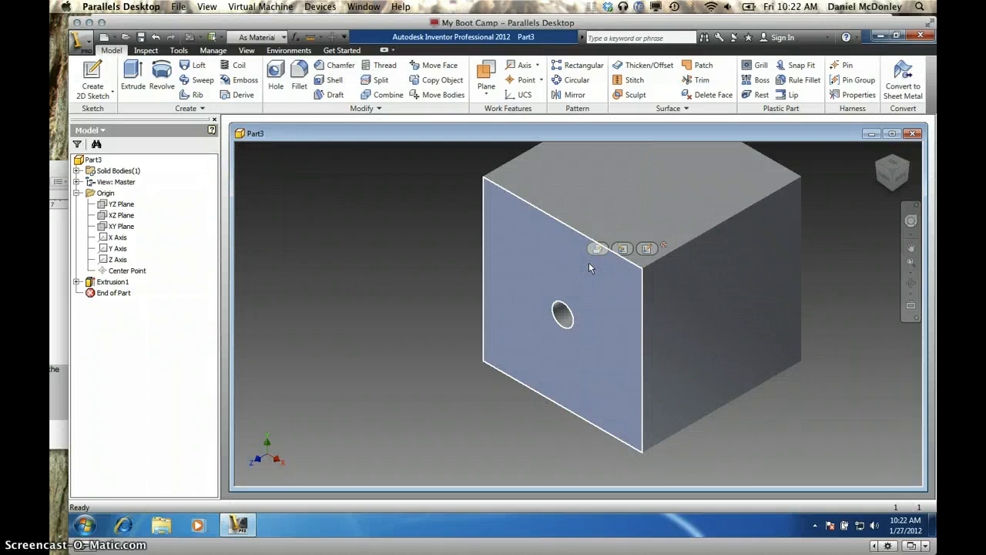
left_click(647, 248)
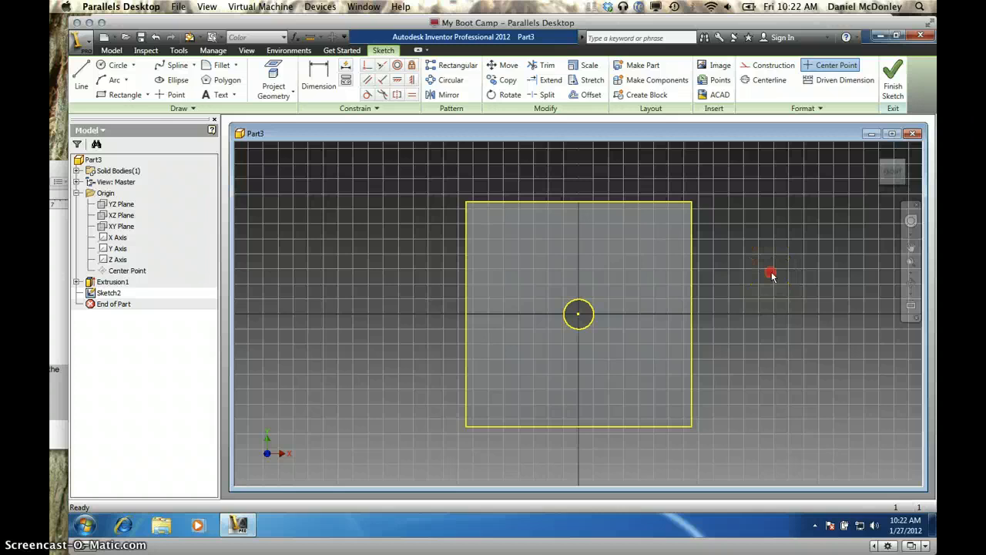
mouse_move(772, 276)
middle_mouse_down("shift")
mouse_move(737, 287)
mouse_move(700, 279)
mouse_move(717, 269)
mouse_move(756, 285)
mouse_move(746, 269)
mouse_move(700, 269)
mouse_move(742, 275)
mouse_move(735, 264)
middle_mouse_up("shift")
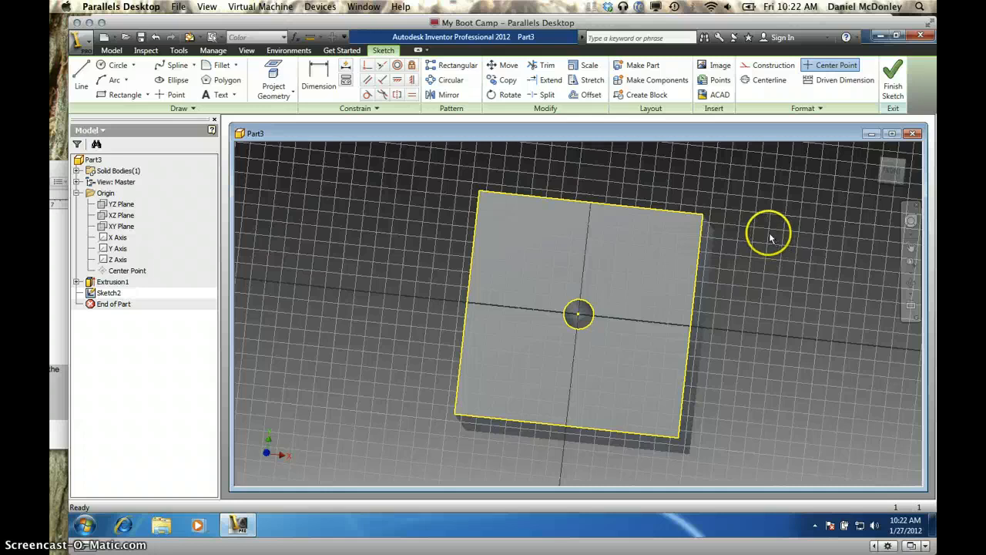
left_click(116, 65)
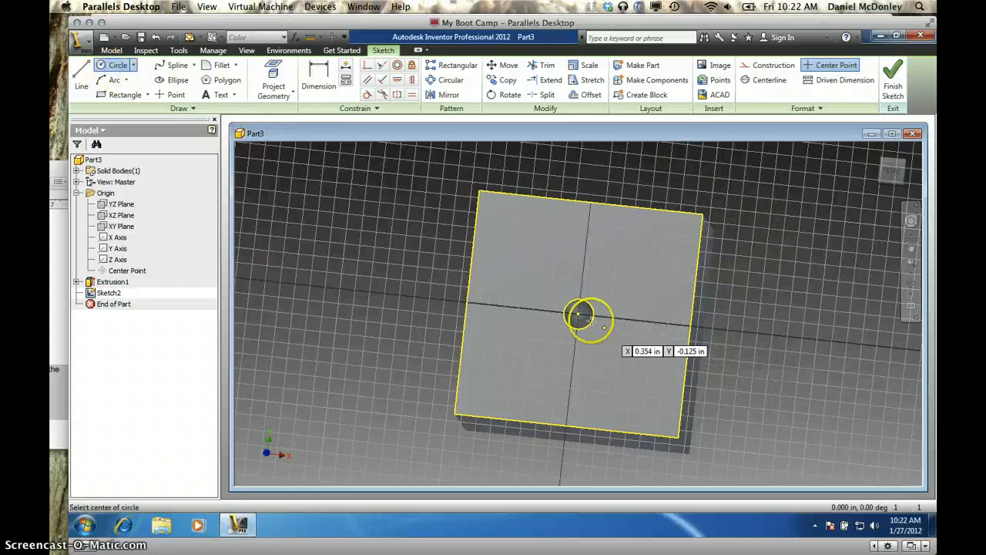
left_click(579, 314)
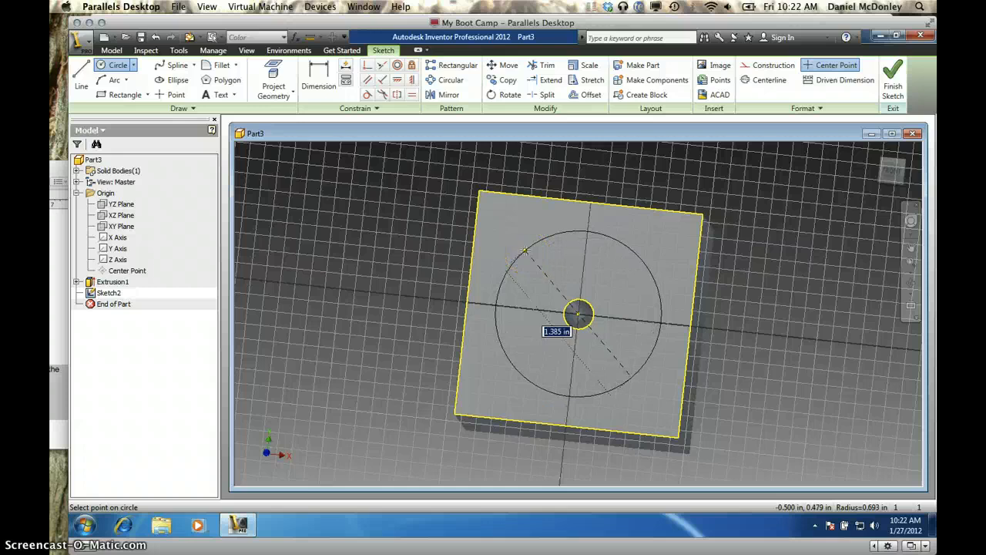
type("1.5")
key("Return")
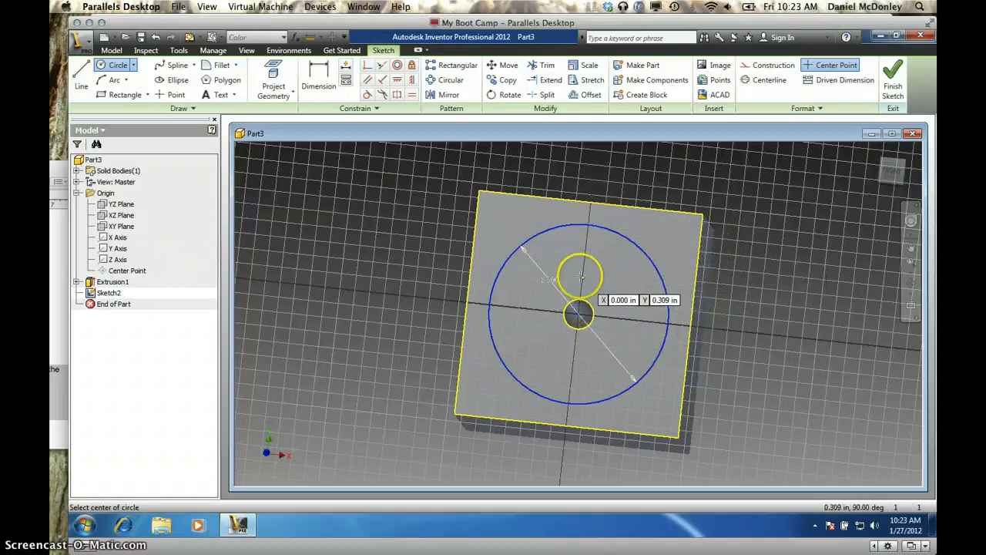
left_click(894, 77)
Step: Start an Extrude cut using the area between the front face's 1.5 in circle and the center hole as the profile
left_click(137, 73)
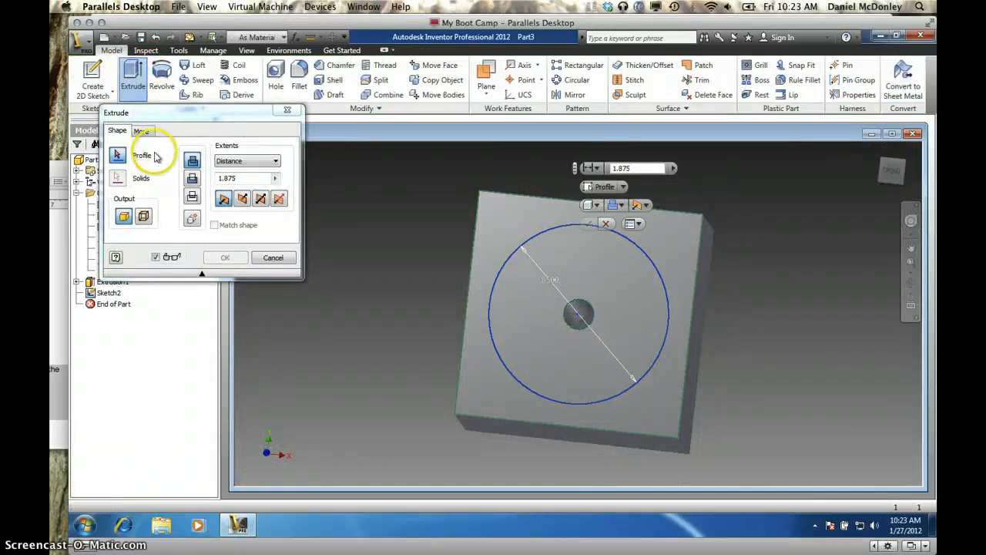
left_click(193, 179)
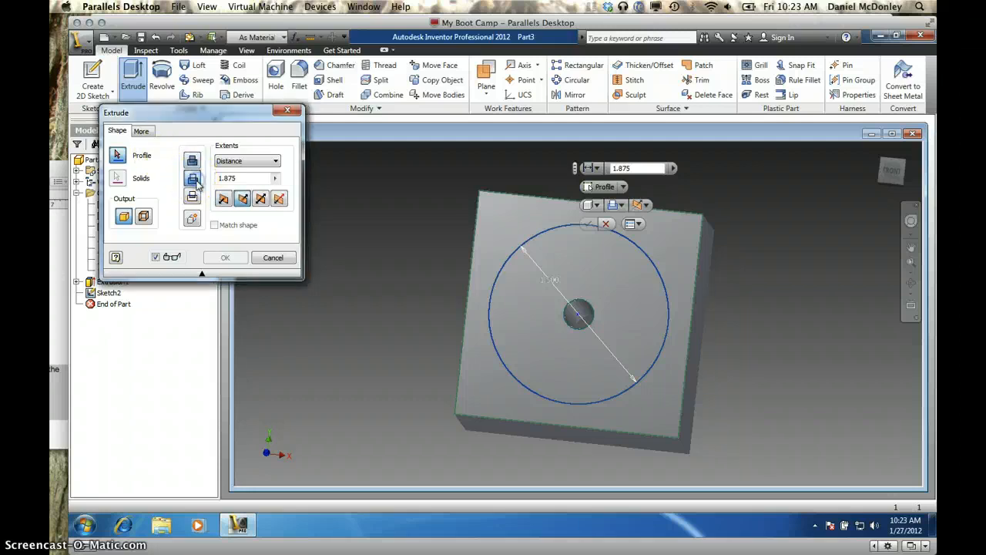
left_click(541, 309)
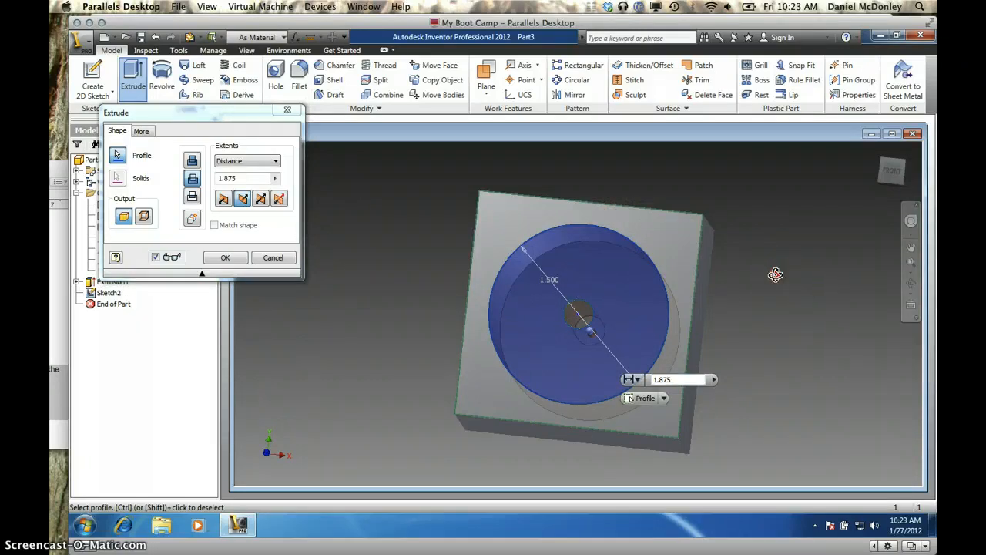
mouse_move(775, 275)
middle_mouse_down("shift")
mouse_move(636, 277)
mouse_move(709, 294)
mouse_move(685, 273)
mouse_move(696, 274)
mouse_move(671, 274)
mouse_move(747, 271)
mouse_move(739, 249)
mouse_move(781, 261)
middle_mouse_up("shift")
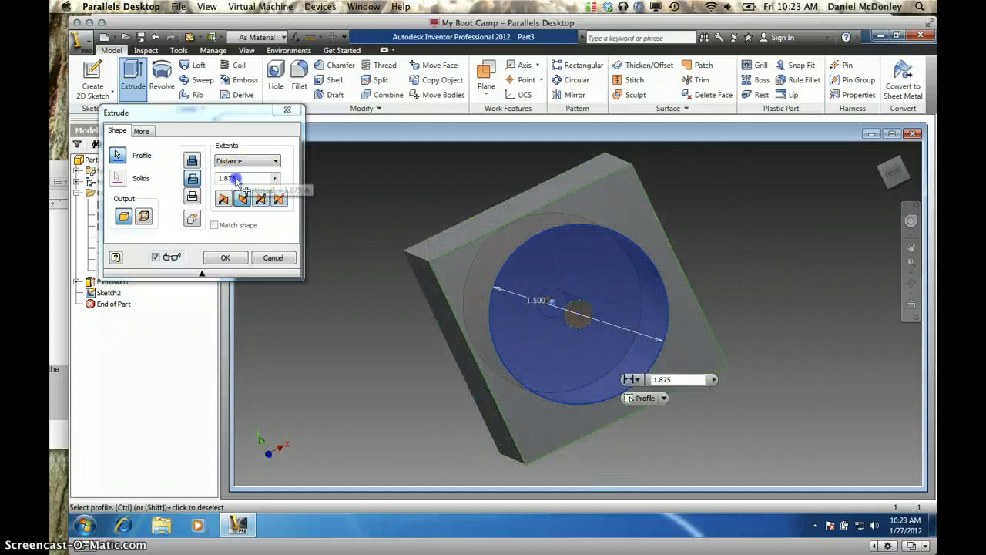
Step: Set the front cut's depth to 0.5 in and check the preview from the side of the cube
left_click_drag(237, 178, 212, 180)
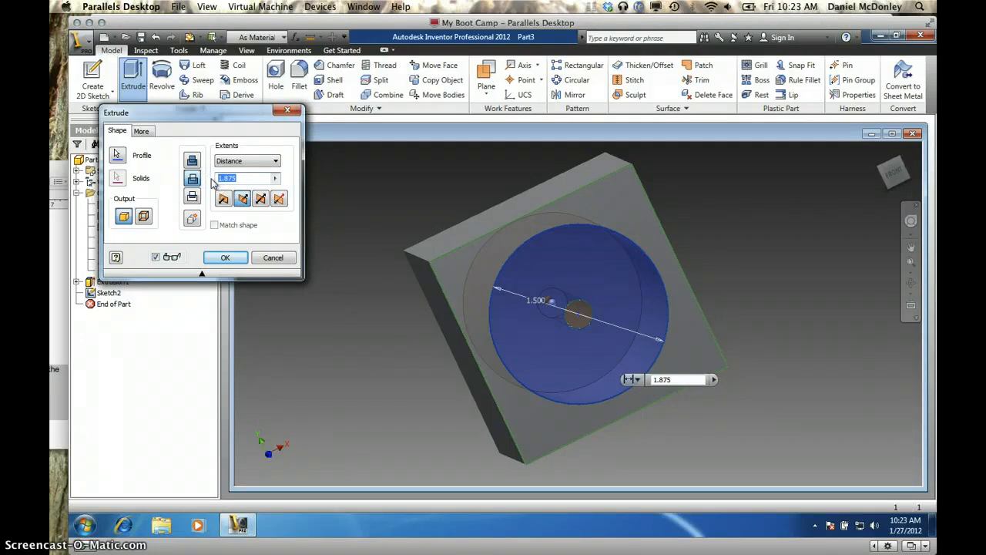
type(".5")
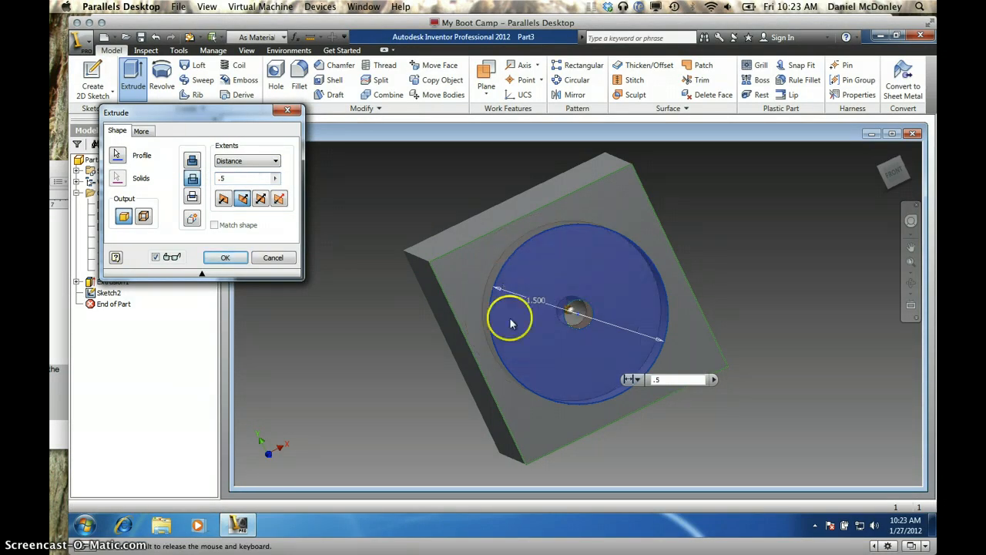
middle_click_drag(771, 232, 660, 249, "shift")
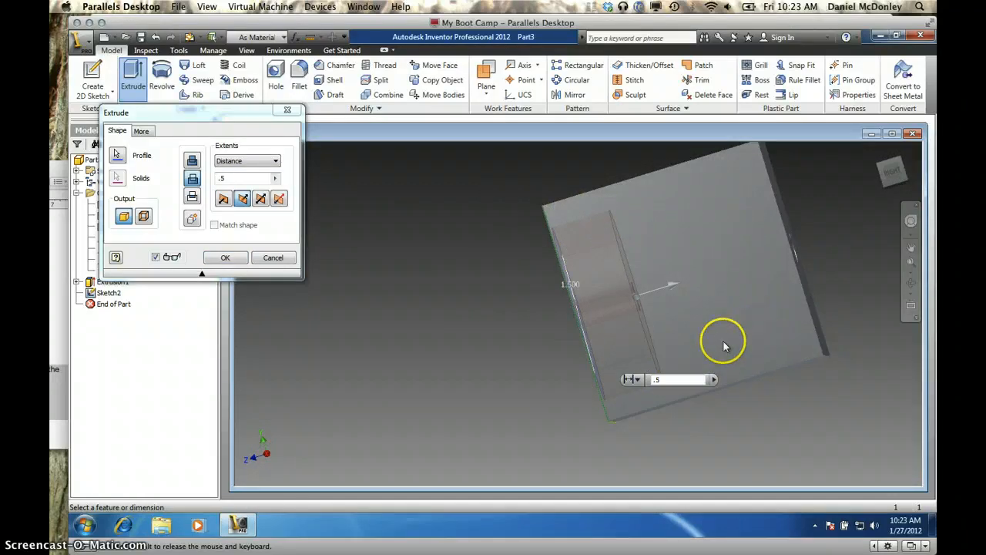
Step: Set the front cut's depth to 0.333 in and complete the extrusion
left_click(229, 177)
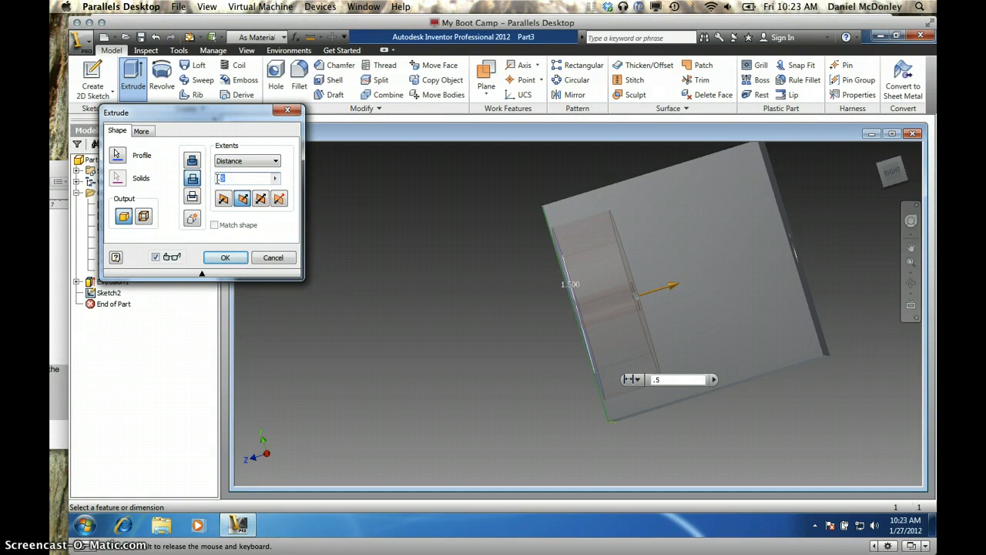
type(".33")
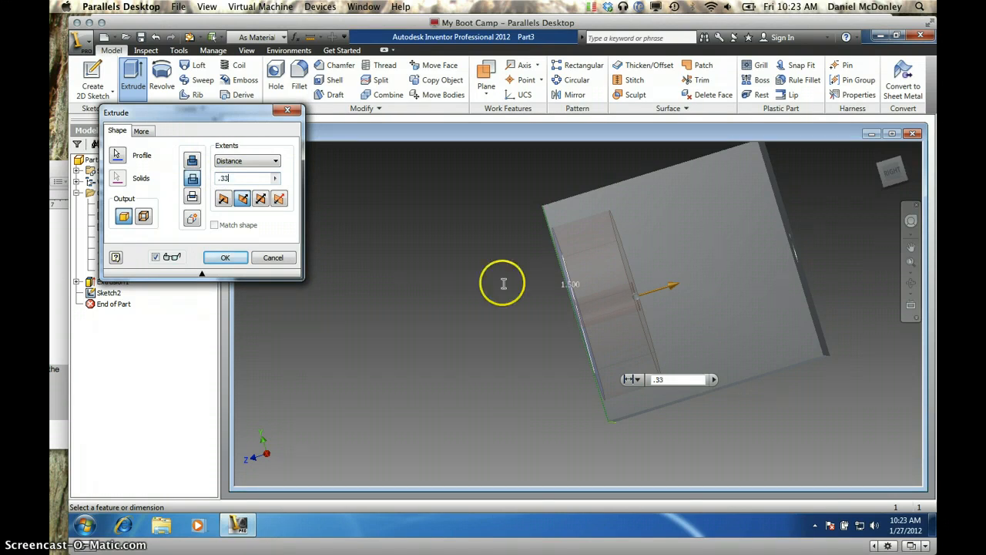
type("3")
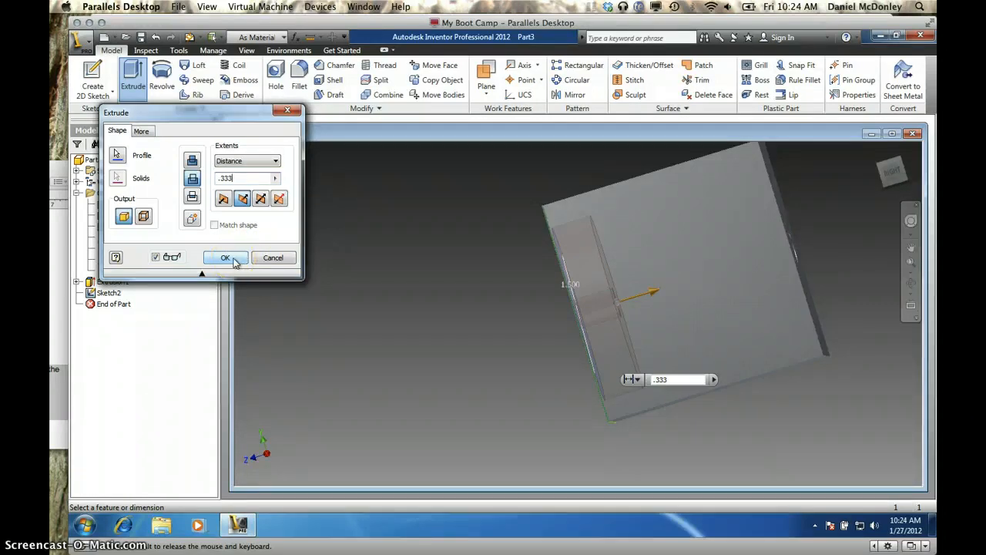
left_click(227, 257)
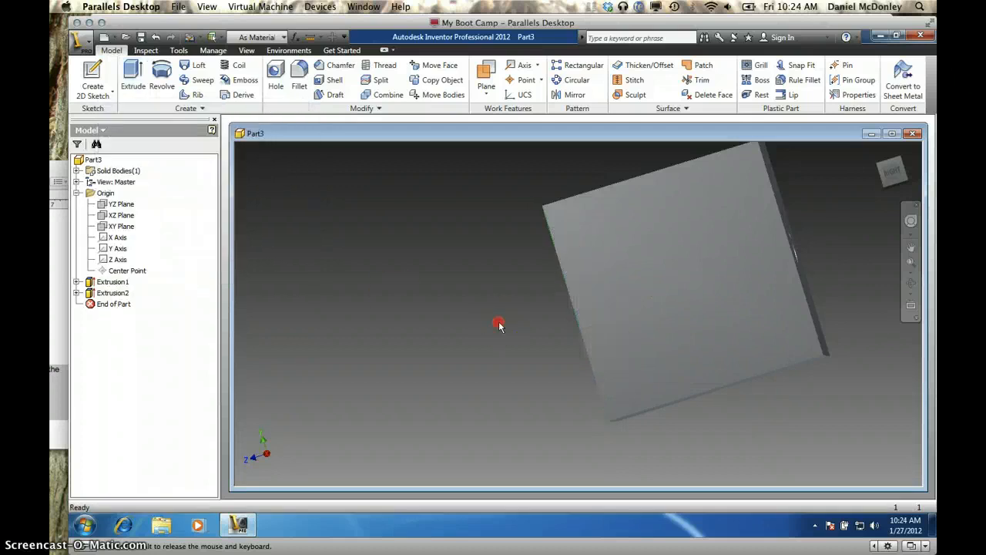
Step: Start a new sketch on the cube's right face and draw a 1.5 in diameter circle at the center of that face
middle_click_drag(498, 325, 738, 273, "shift")
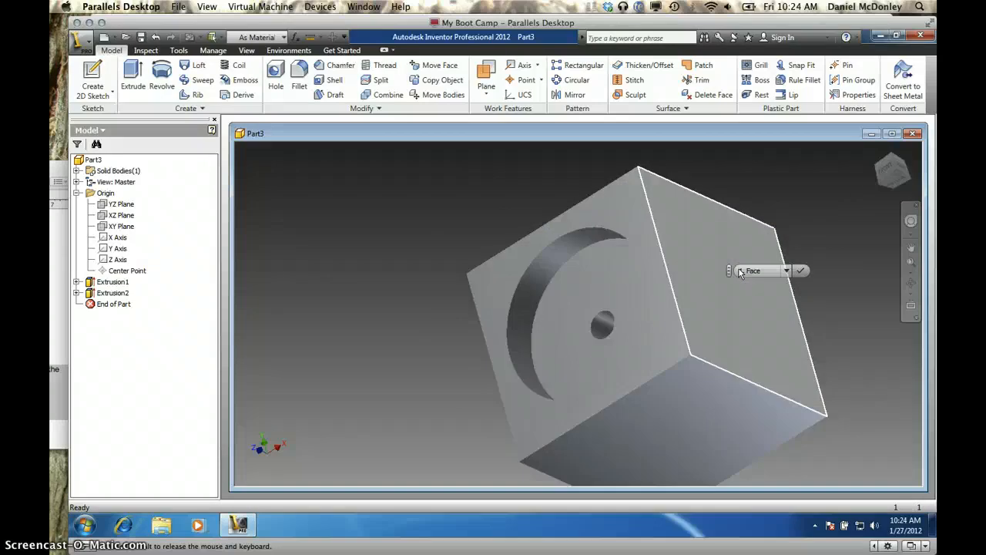
left_click(715, 285)
left_click(728, 284)
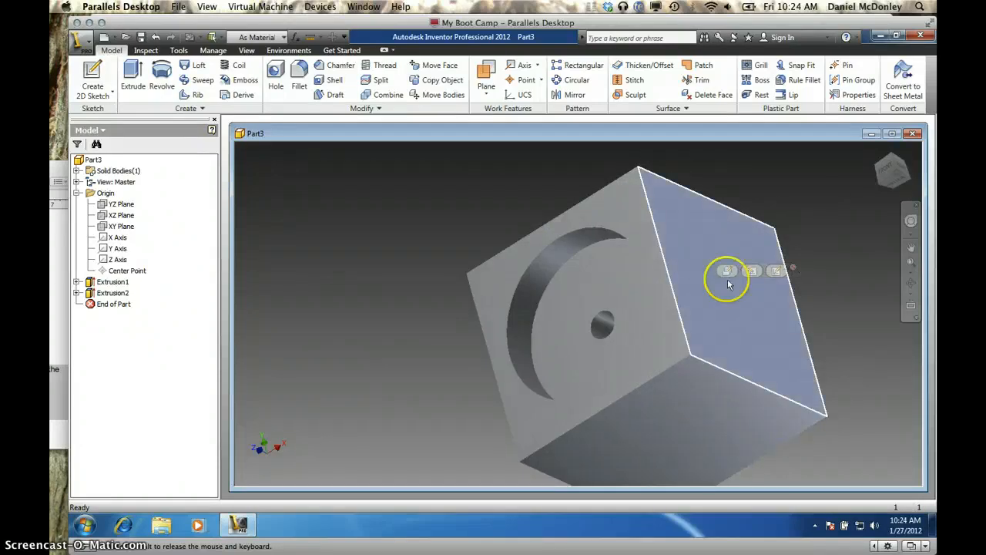
left_click(778, 271)
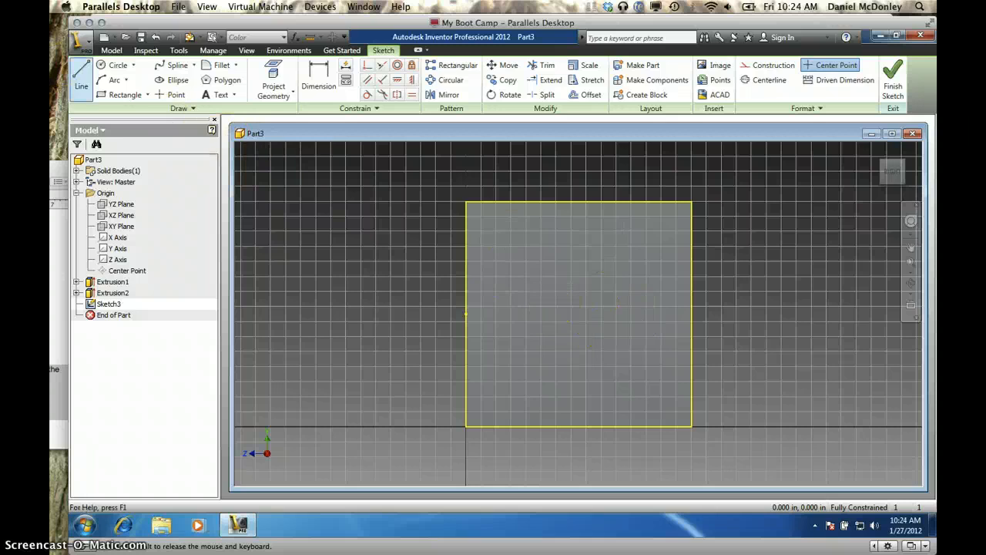
left_click(112, 65)
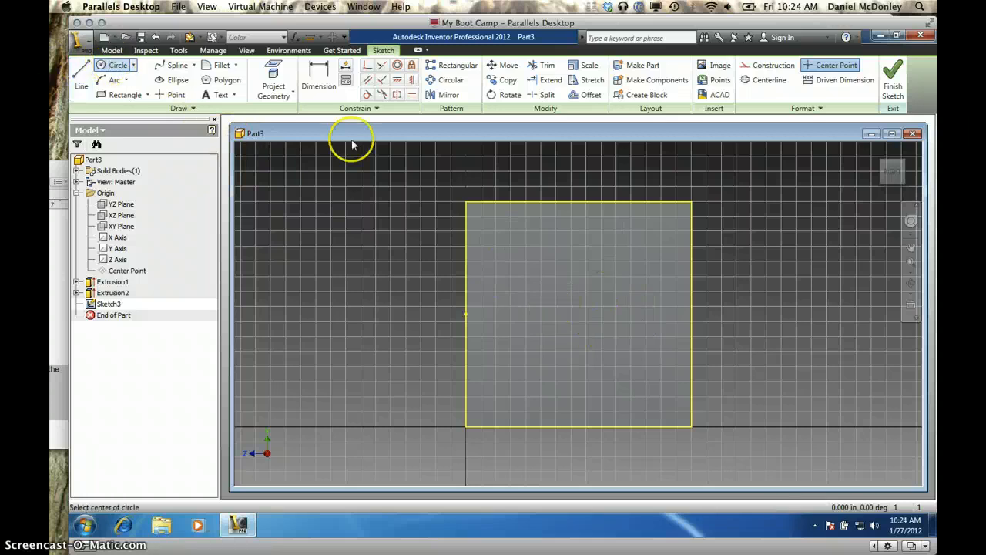
left_click(578, 314)
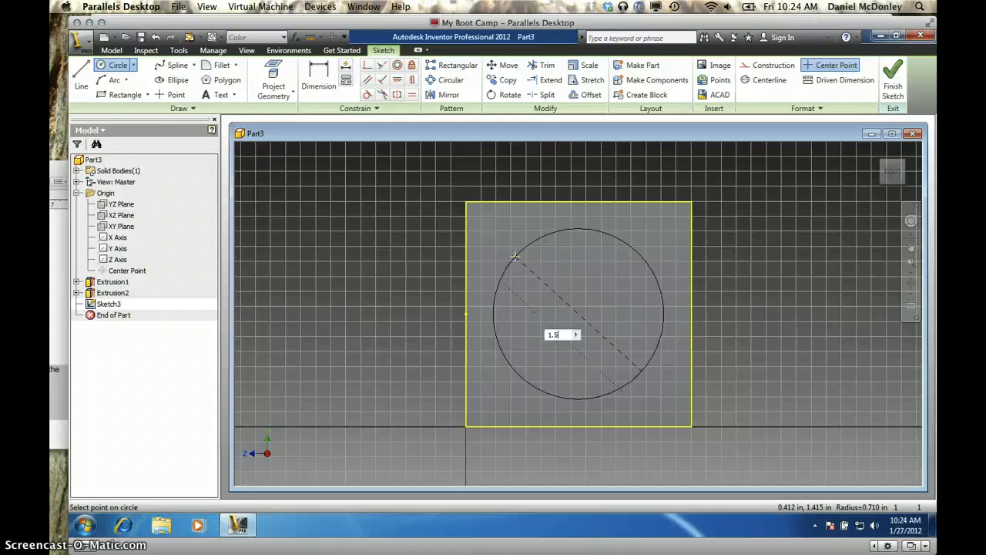
key("Return")
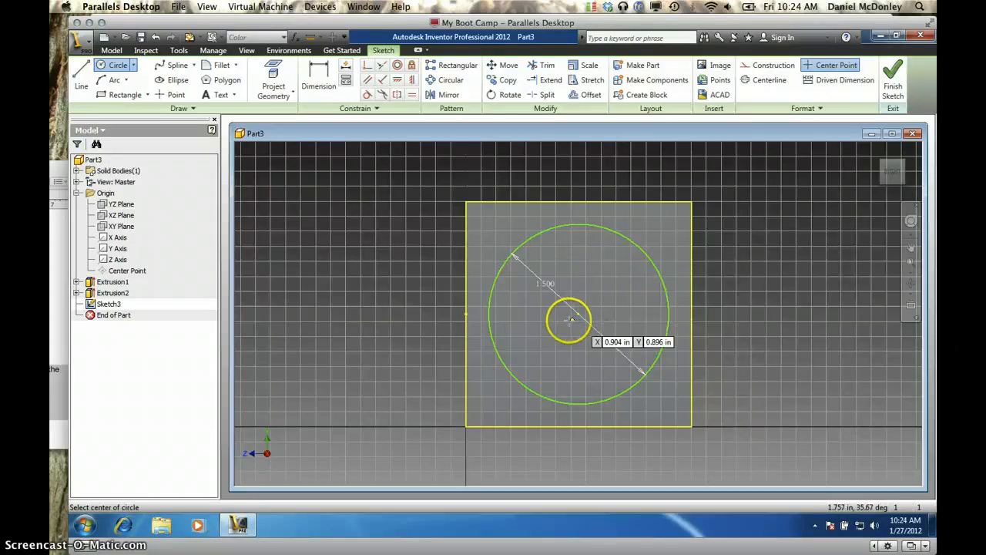
Step: Apply a Fix constraint to the center point of the right face's circle and finish the sketch
left_click(412, 66)
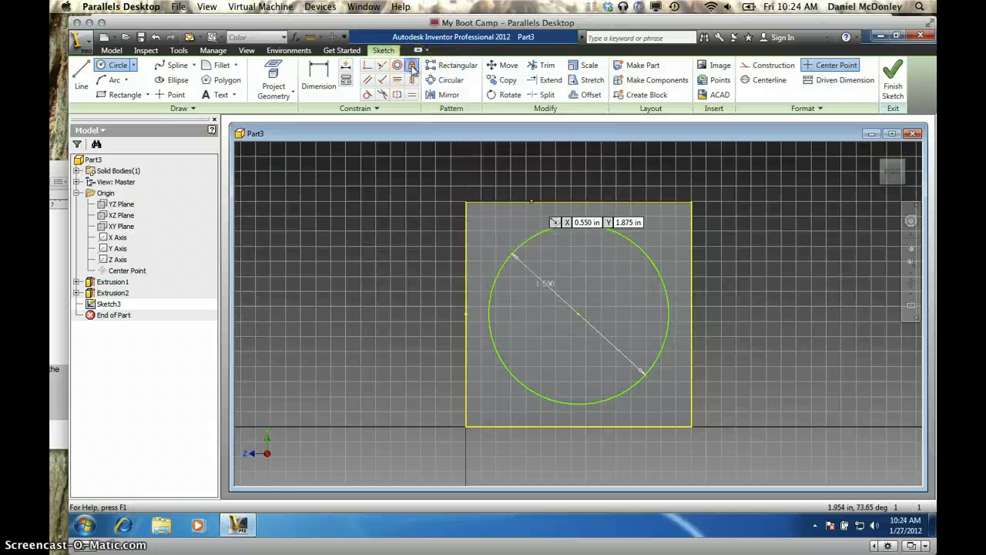
left_click(579, 314)
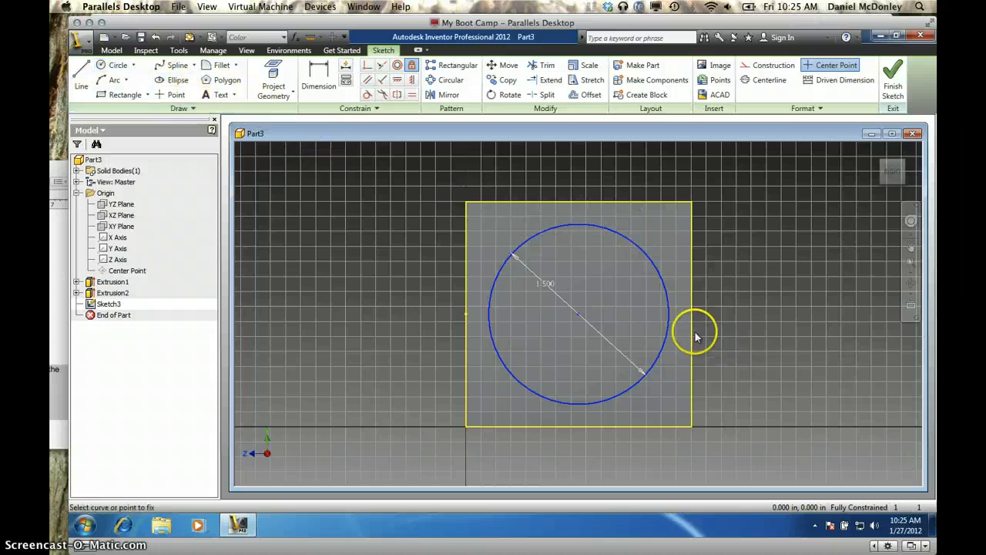
left_click(85, 77)
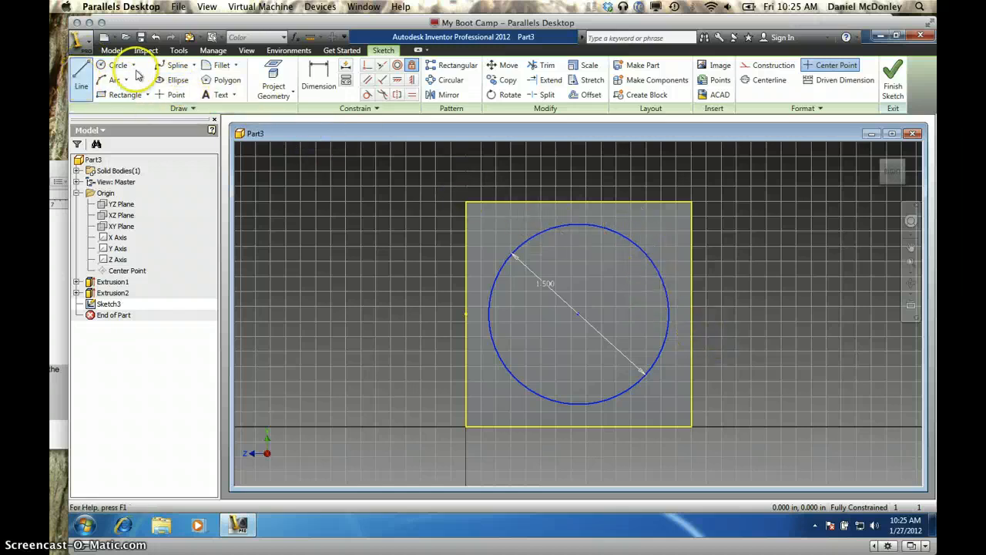
left_click(893, 74)
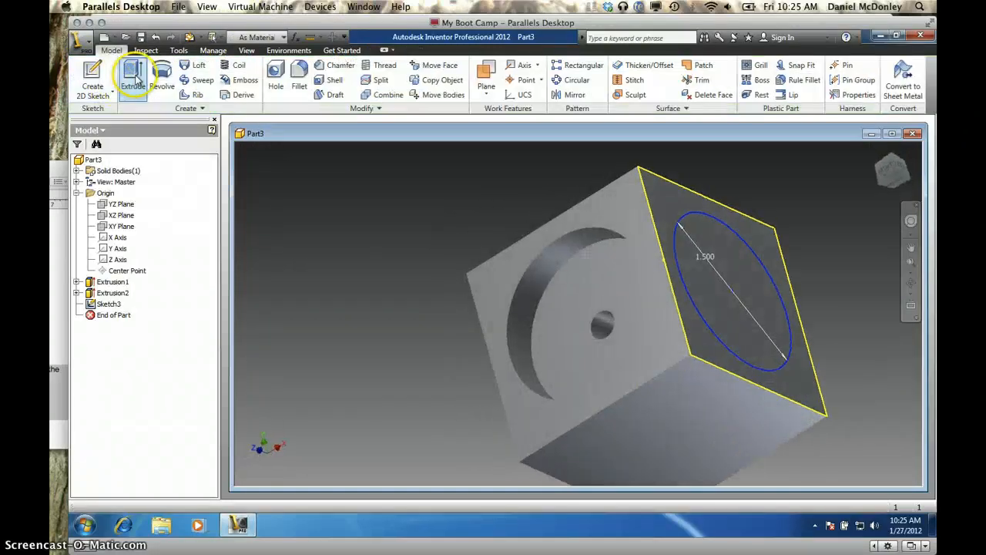
Step: Extrude the right face's 1.5 in circle as a cut 0.333 in deep into the cube
left_click(133, 76)
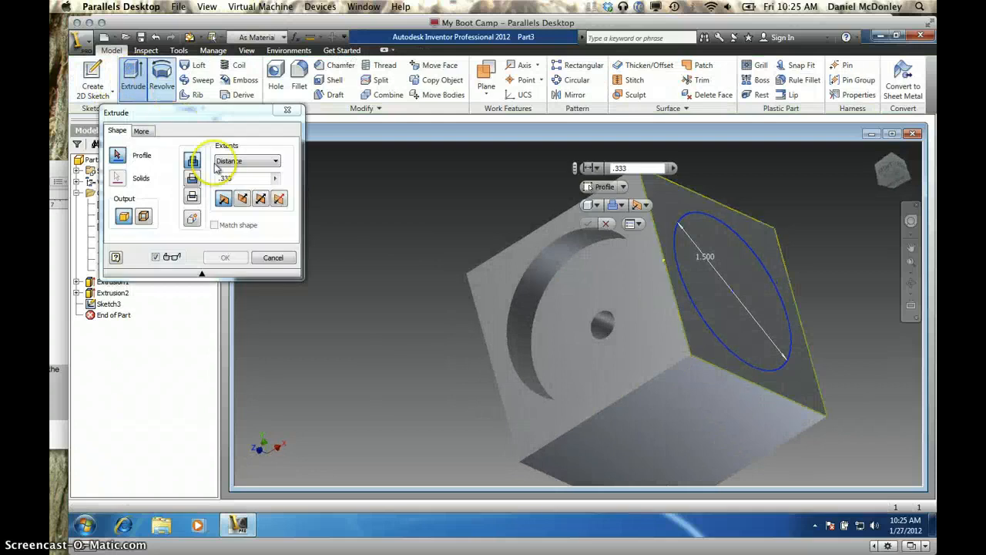
left_click(191, 178)
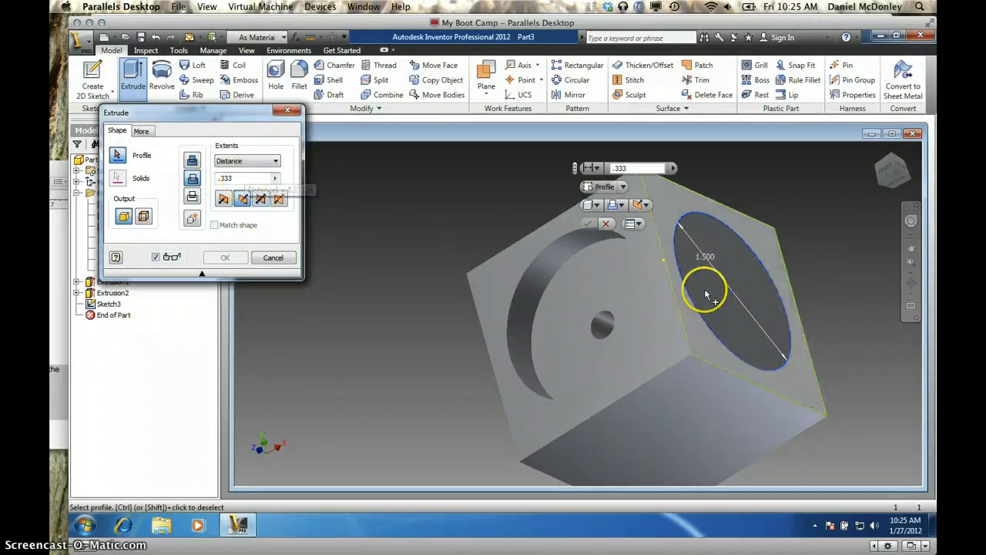
left_click(760, 315)
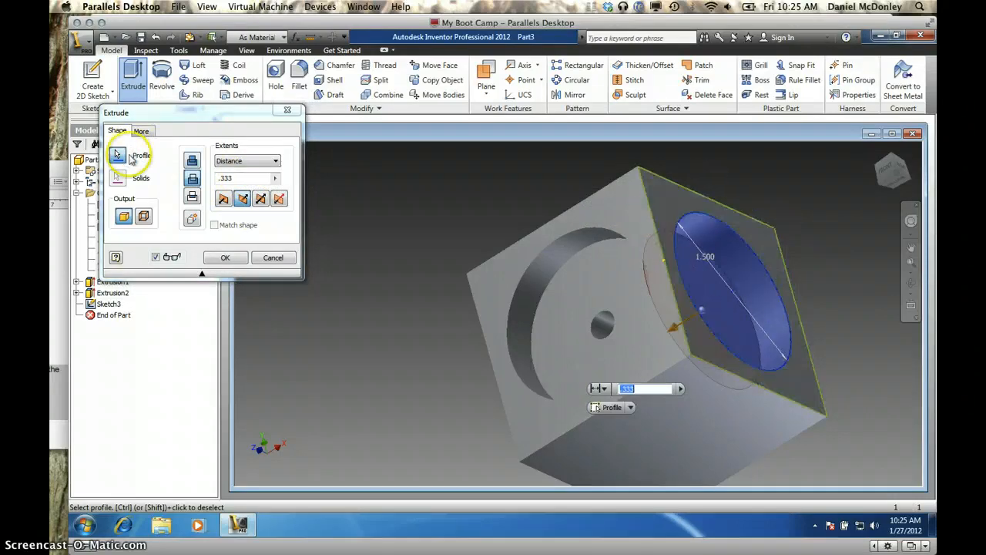
left_click(727, 258)
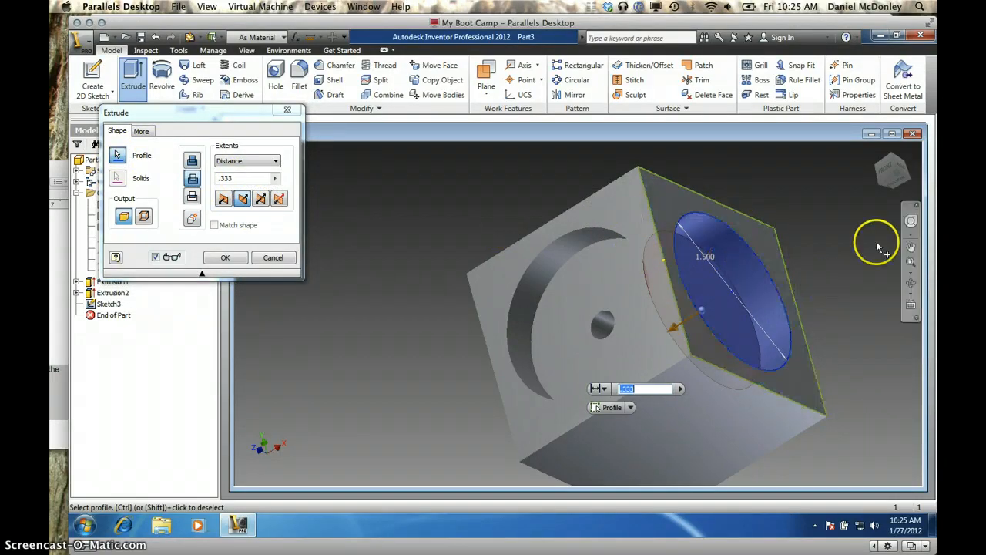
mouse_move(827, 266)
left_mouse_down()
mouse_move(729, 260)
mouse_move(732, 295)
mouse_move(728, 275)
left_mouse_up()
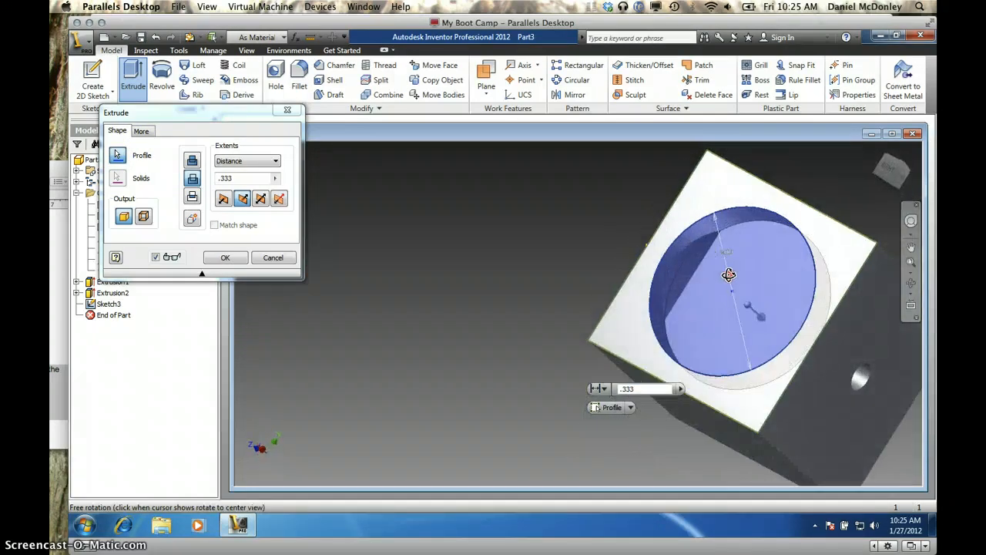
key("Escape")
left_click(724, 231)
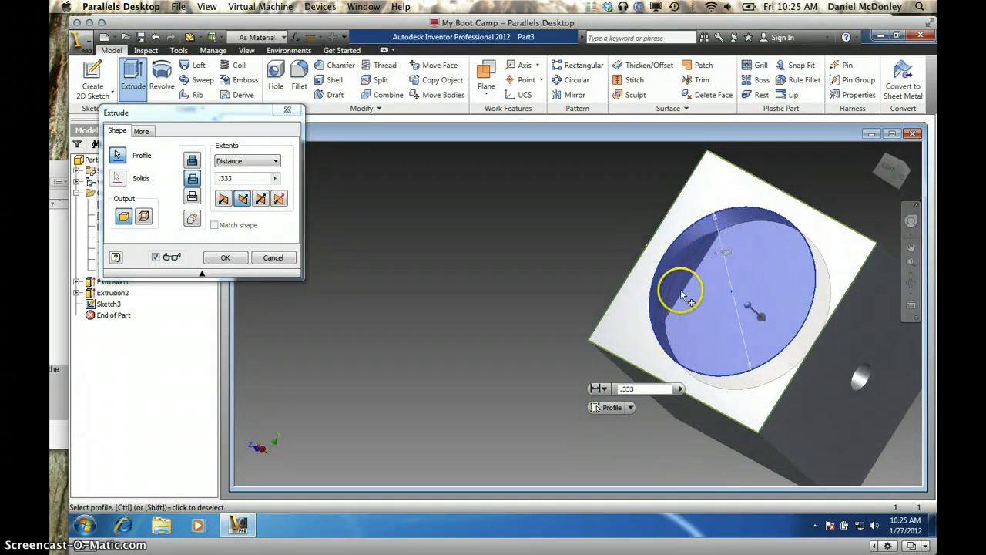
left_click_drag(511, 229, 655, 245)
middle_click_drag(656, 245, 661, 245, "shift")
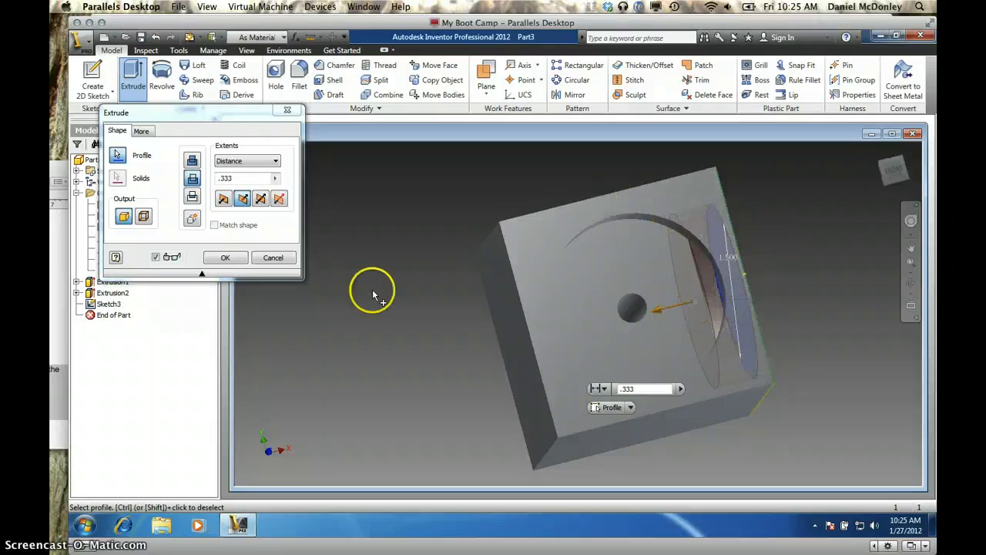
left_click(240, 261)
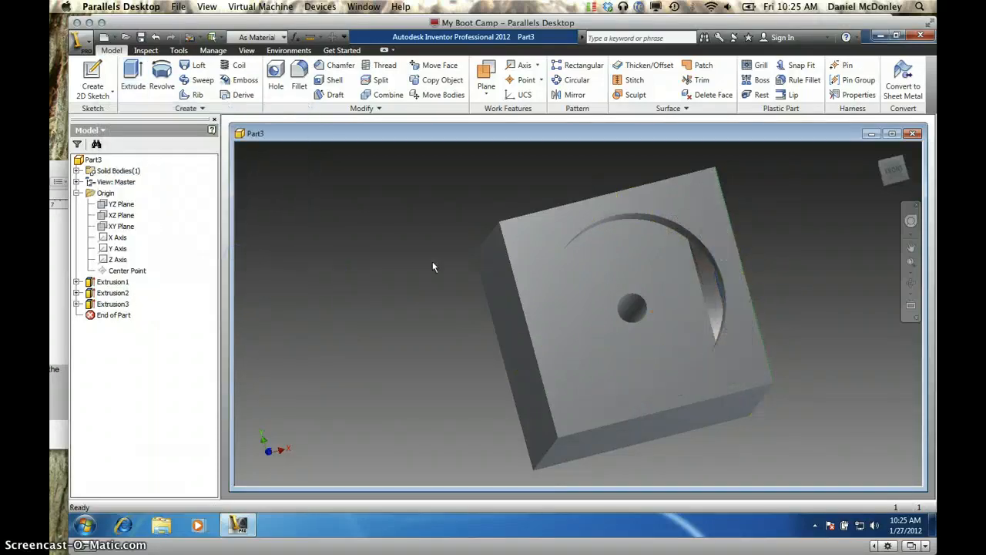
Step: Inspect the circular pockets cut into the cube's front and right faces from several angles
left_click_drag(800, 243, 811, 288)
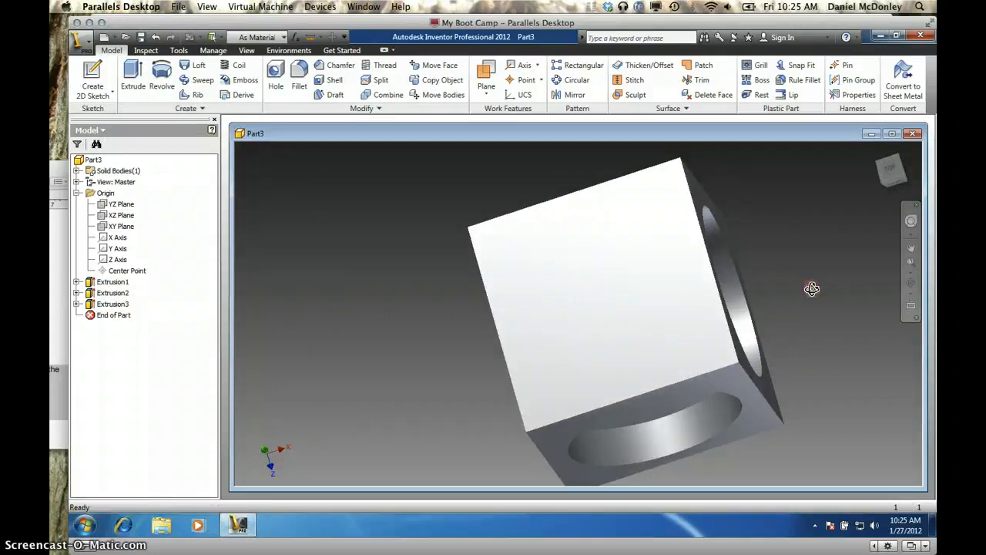
left_click(800, 262)
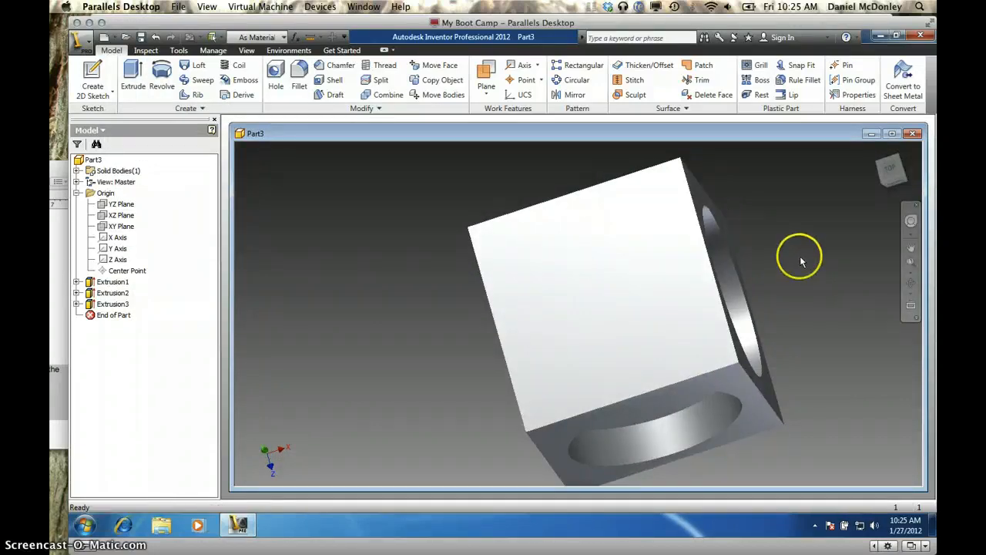
mouse_move(784, 243)
left_mouse_down()
mouse_move(755, 220)
mouse_move(771, 230)
left_mouse_up()
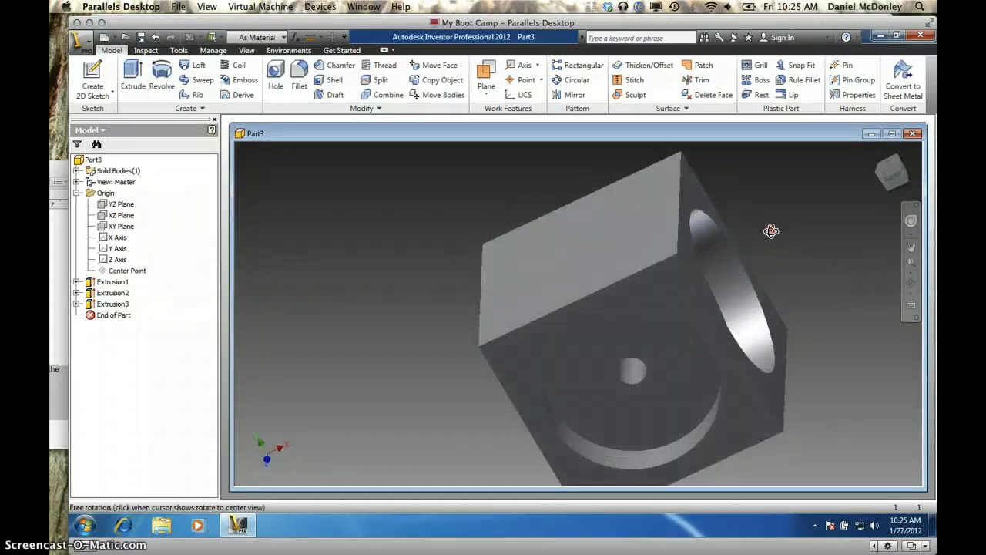
scroll(773, 236, "down", 3)
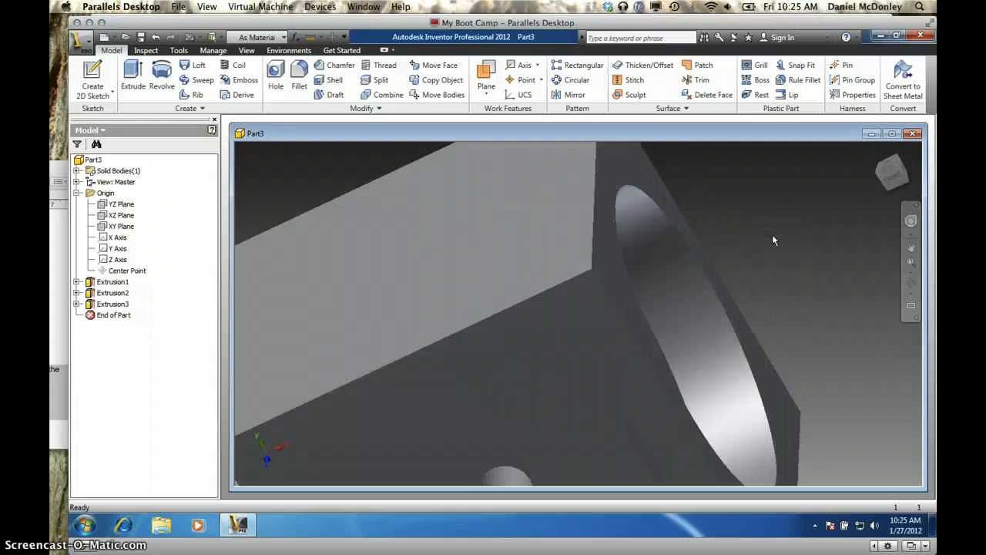
scroll(773, 235, "up", 5)
scroll(772, 236, "down", 3)
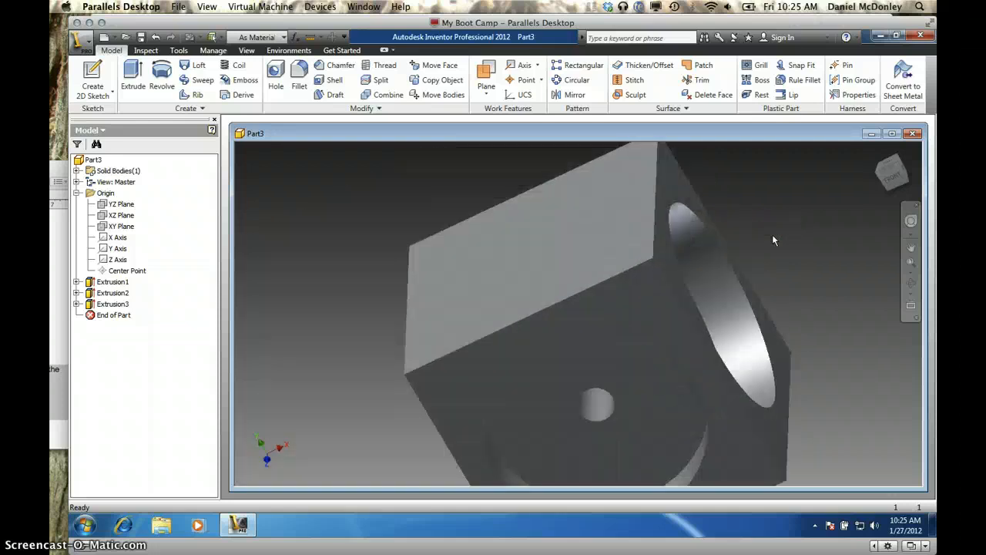
scroll(772, 235, "up", 4)
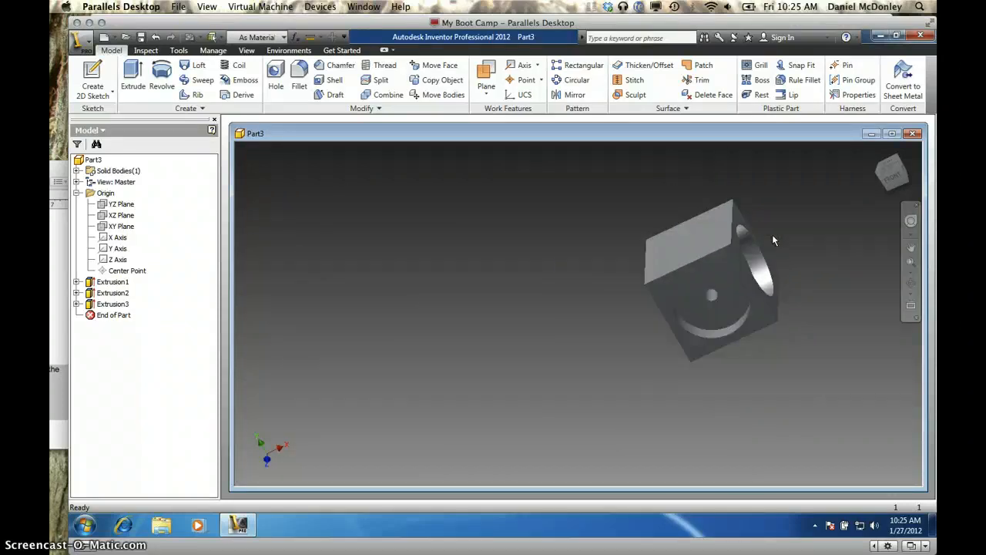
scroll(772, 234, "down", 3)
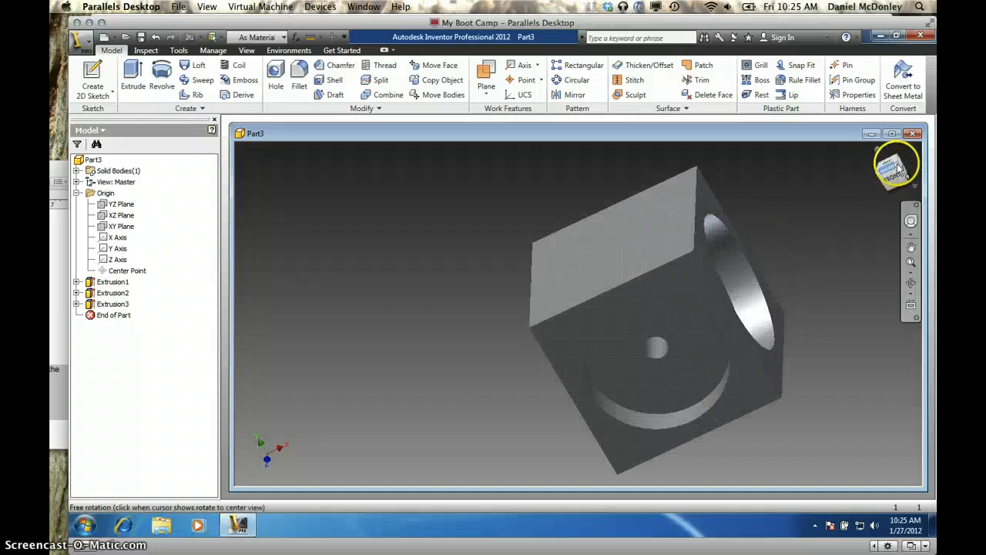
left_click_drag(897, 165, 893, 167)
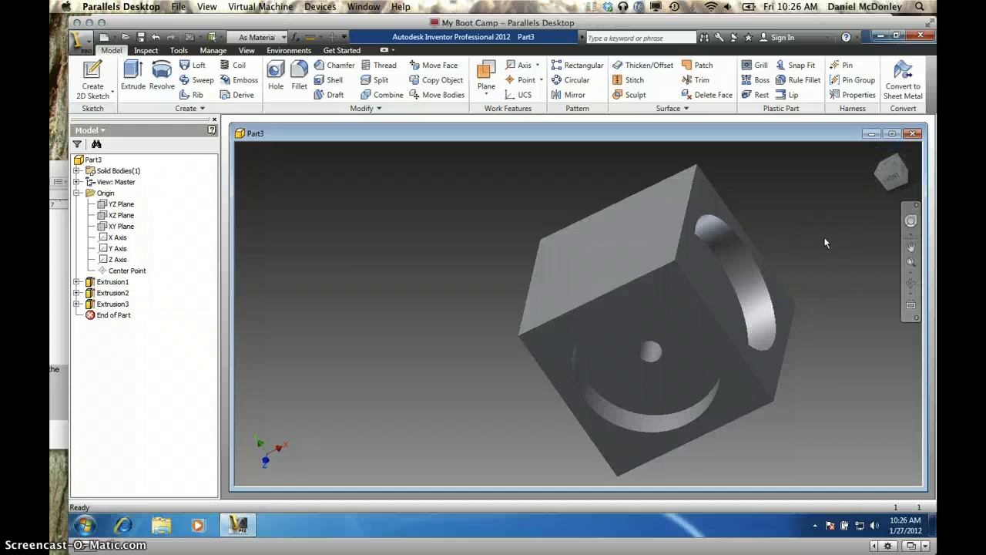
Step: Start a new sketch on the cube's top face and draw a 1.5 in diameter circle at the center of that face
middle_click_drag(824, 239, 865, 229, "shift")
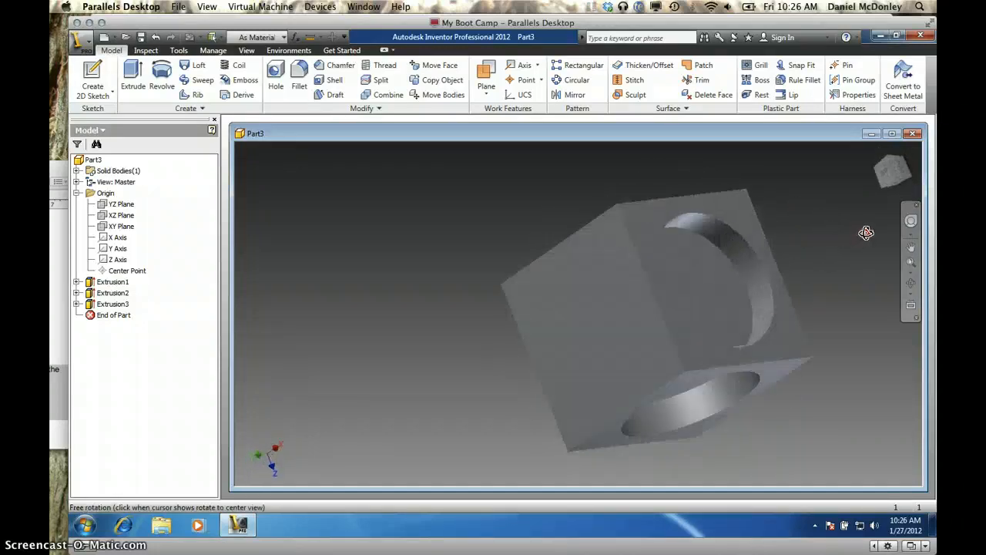
left_click(611, 288)
left_click(673, 269)
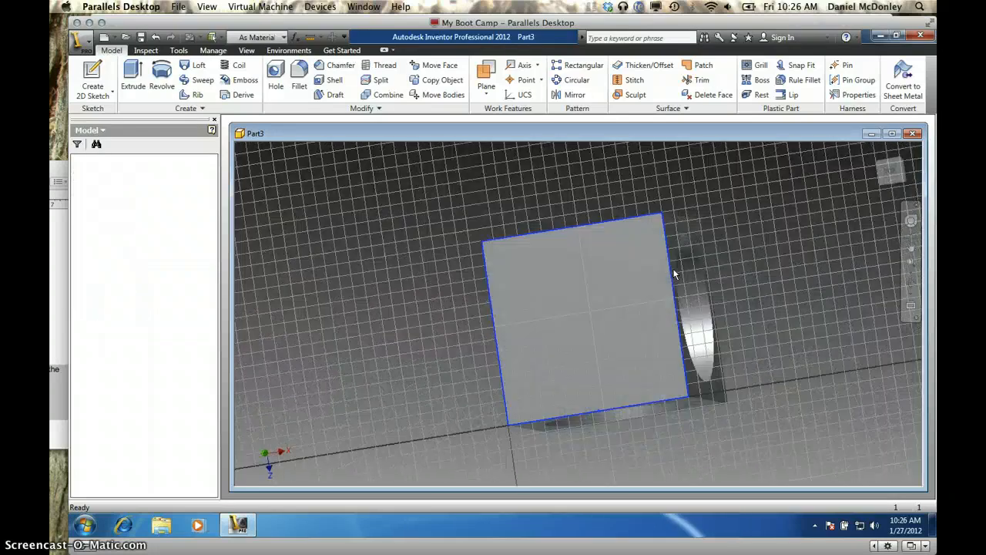
left_click(627, 268)
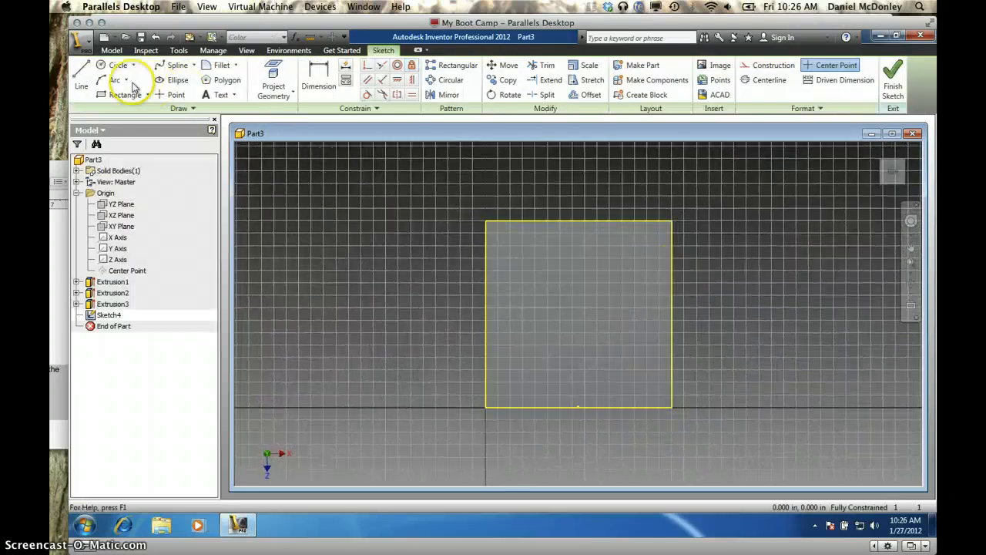
left_click(108, 65)
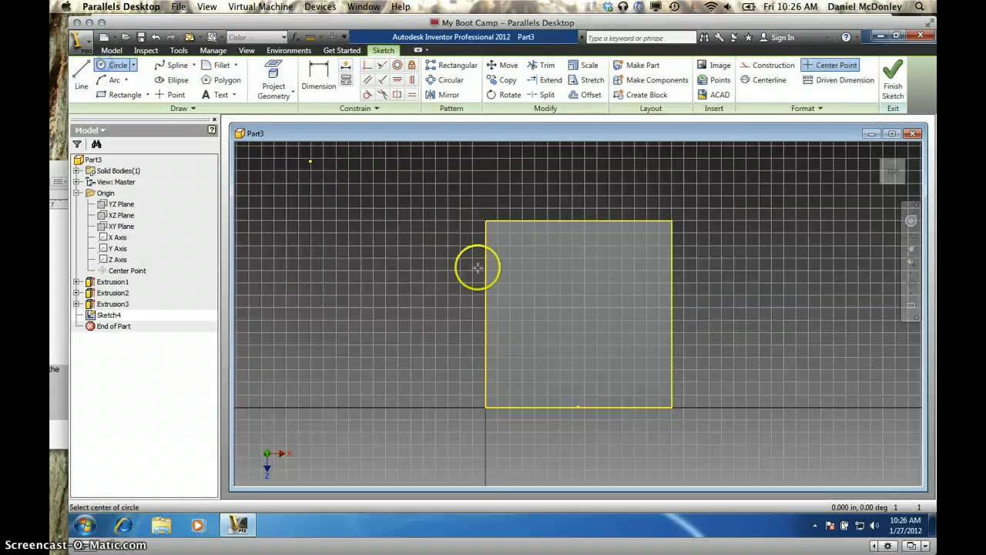
left_click(577, 312)
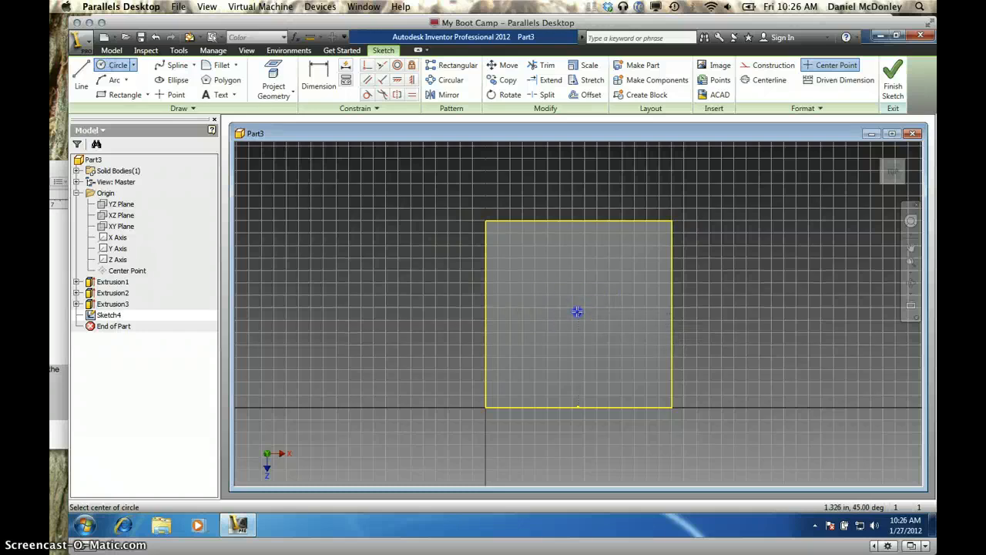
type("1")
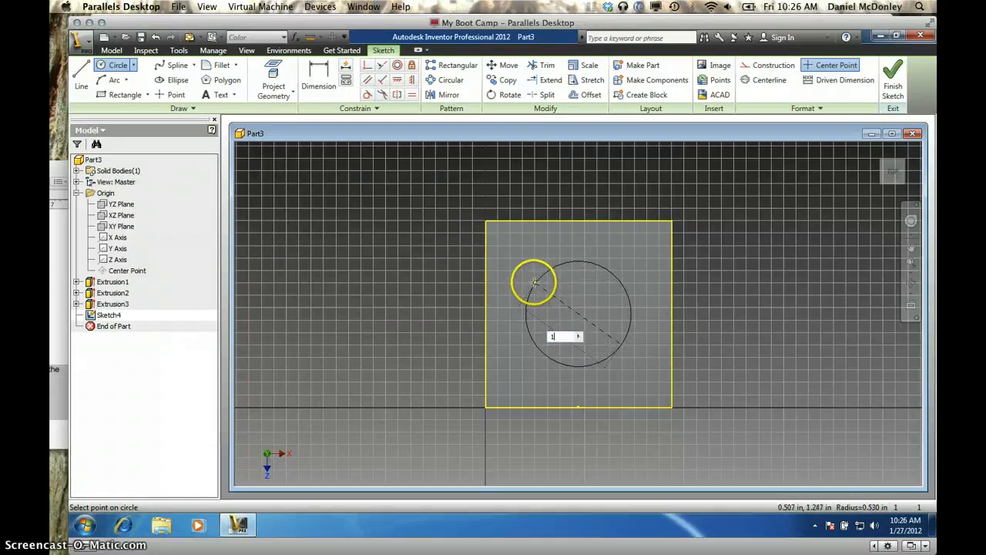
type(".5")
key("Return")
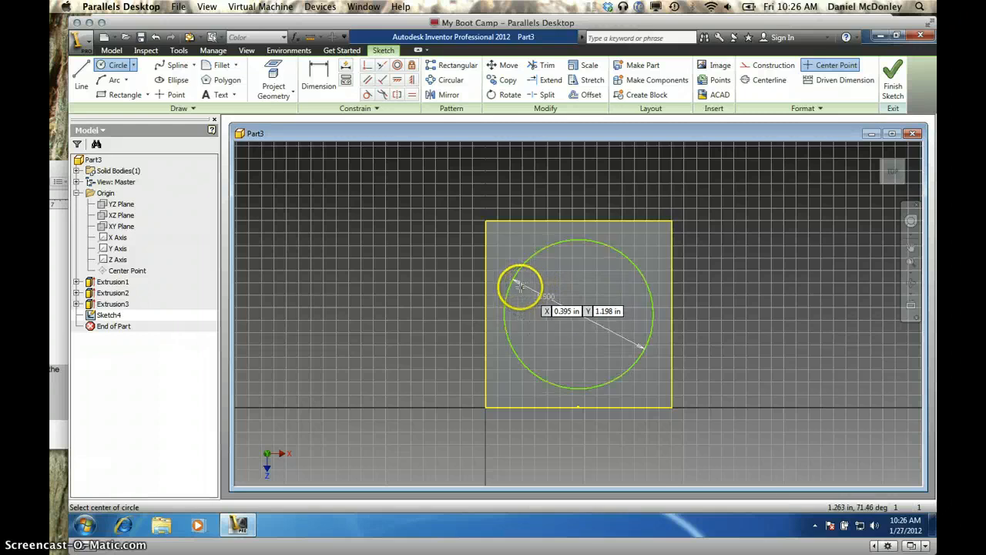
Step: Apply a Fix constraint to the center point of the top face's circle and finish the sketch
left_click(413, 65)
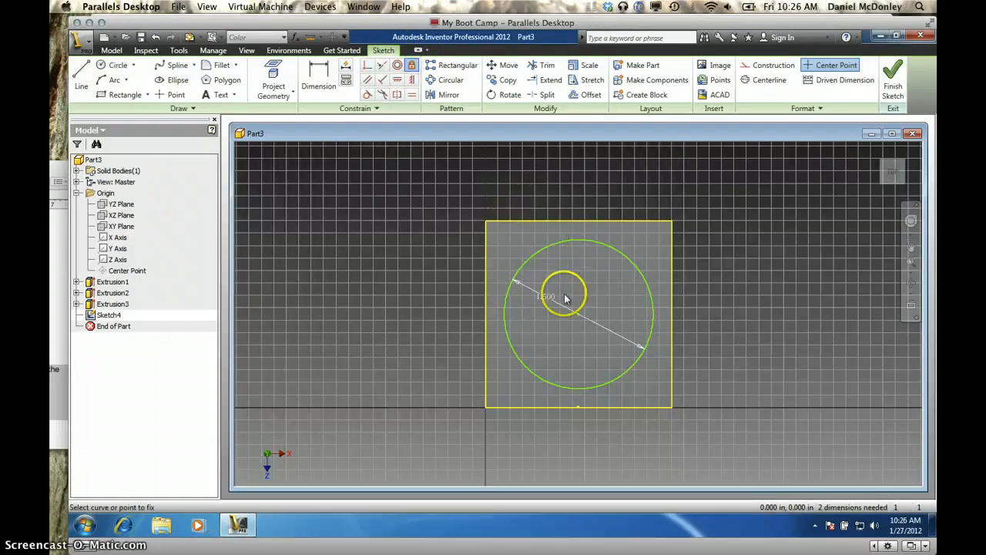
left_click(579, 315)
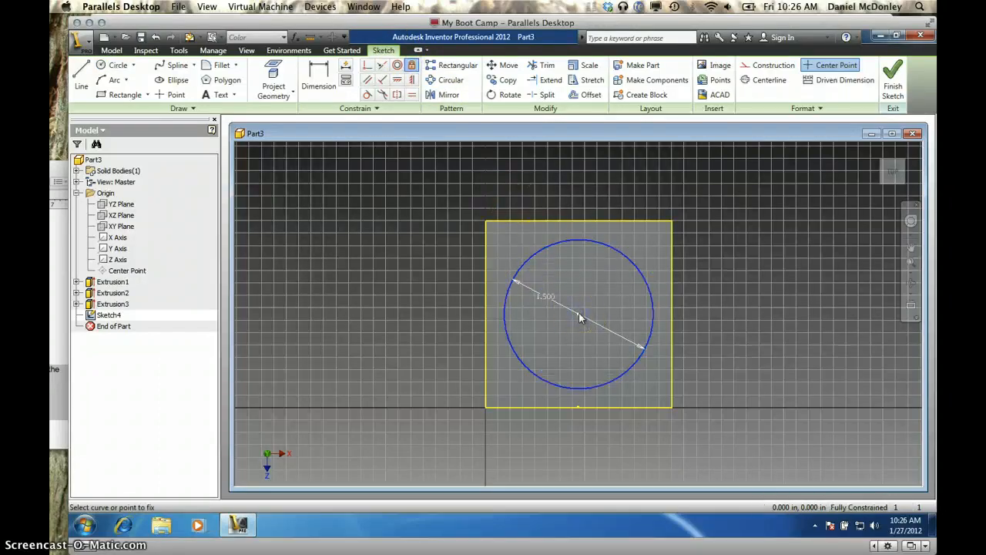
left_click(893, 77)
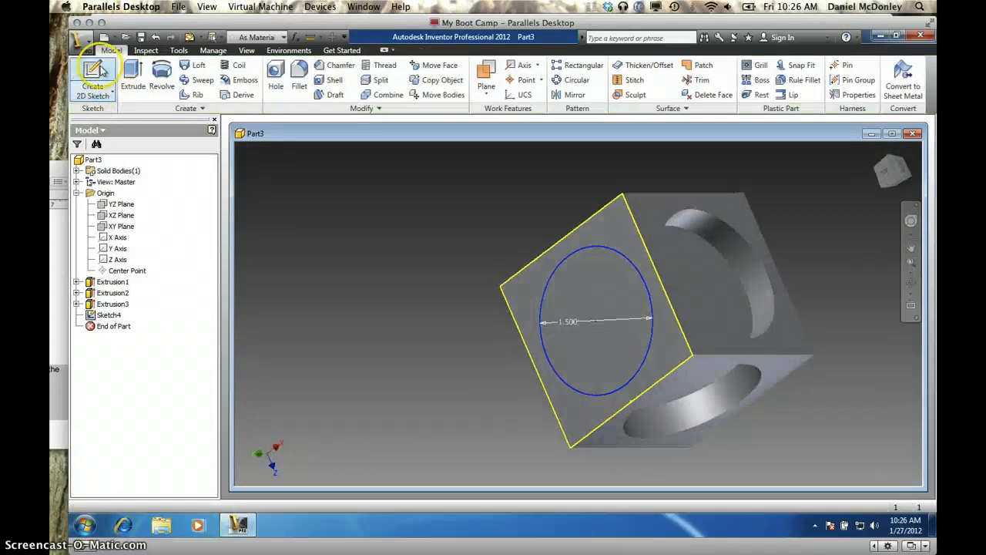
Step: Extrude the top face's 1.5 in circle as a cut 0.333 in deep into the cube
left_click(133, 74)
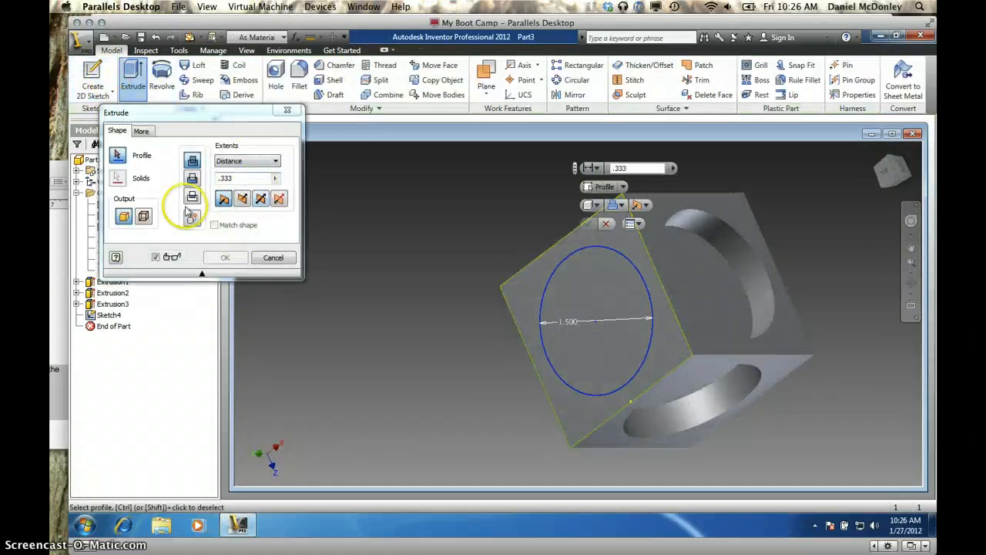
left_click(592, 306)
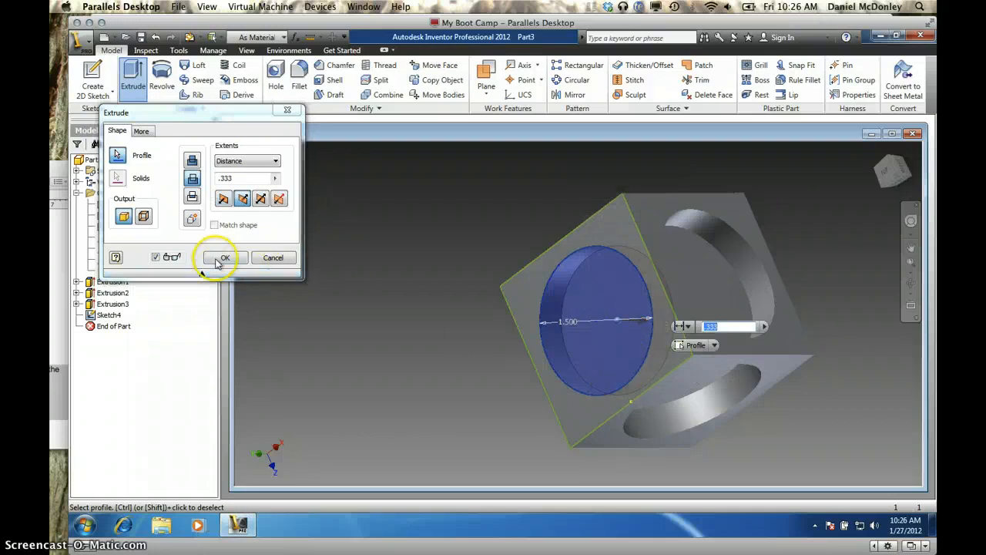
left_click(220, 258)
Step: Start a new sketch on the cube's bottom face and draw a 1.5 in diameter circle at the center of that face
left_click_drag(522, 334, 499, 329)
middle_click_drag(499, 330, 476, 292, "shift")
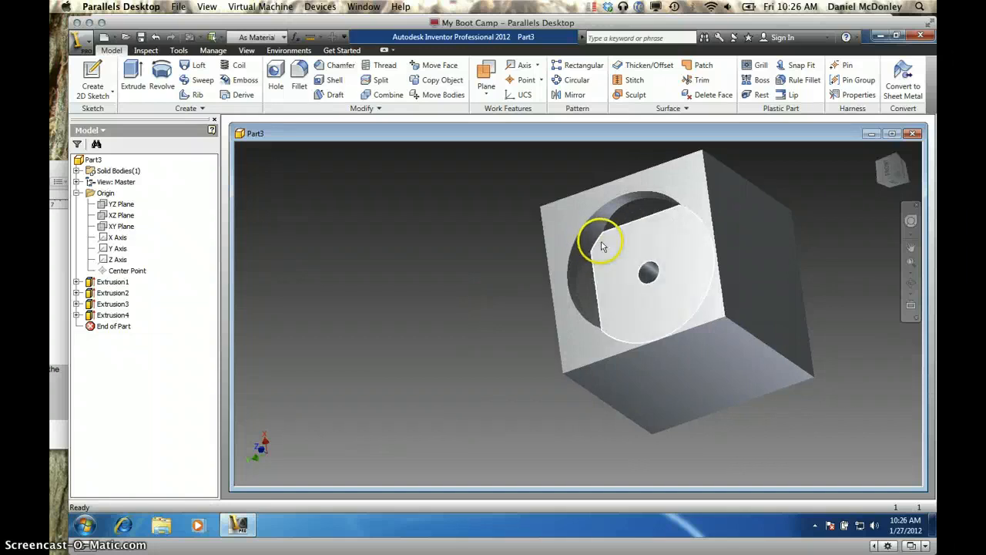
middle_click_drag(450, 317, 696, 222, "shift")
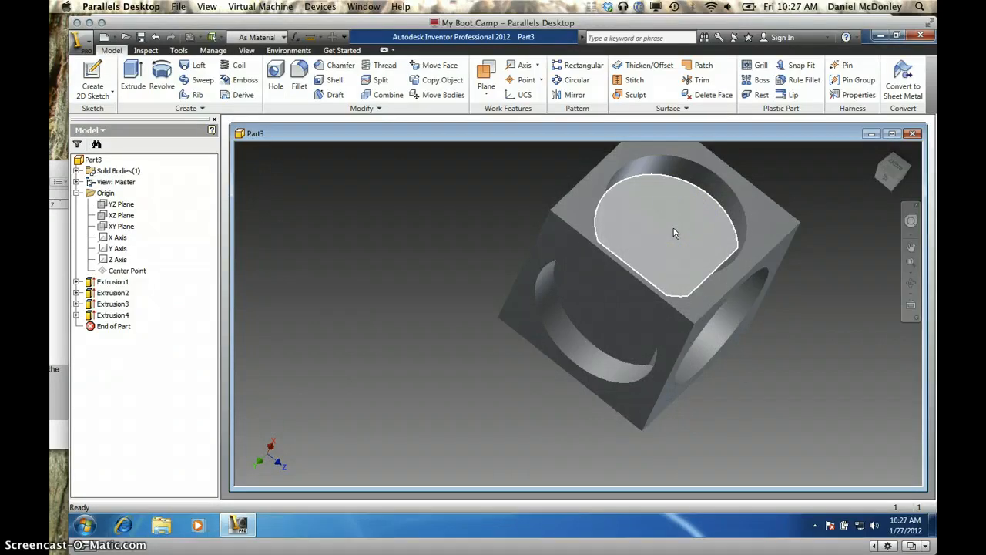
middle_click_drag(748, 247, 634, 345, "shift")
left_click(583, 305)
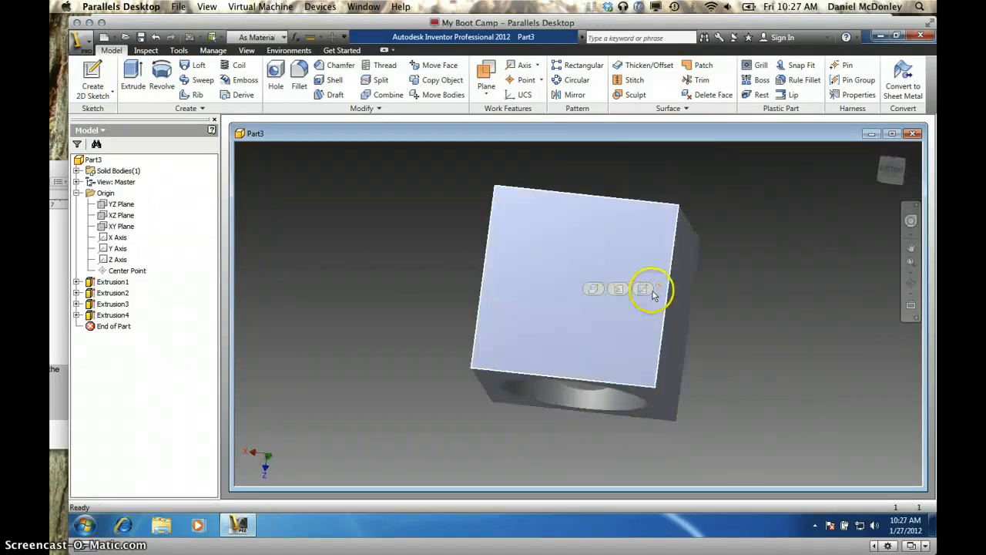
left_click(652, 293)
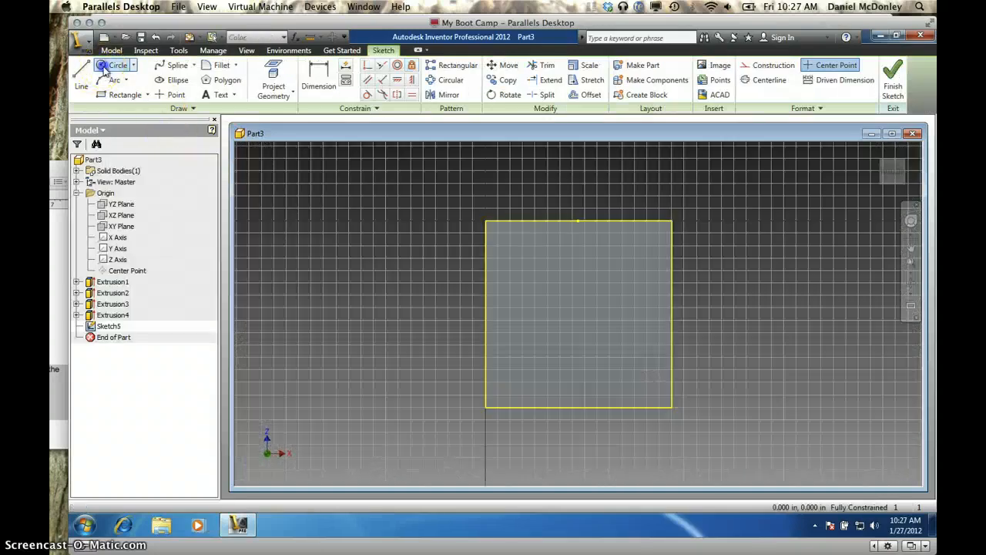
left_click(104, 68)
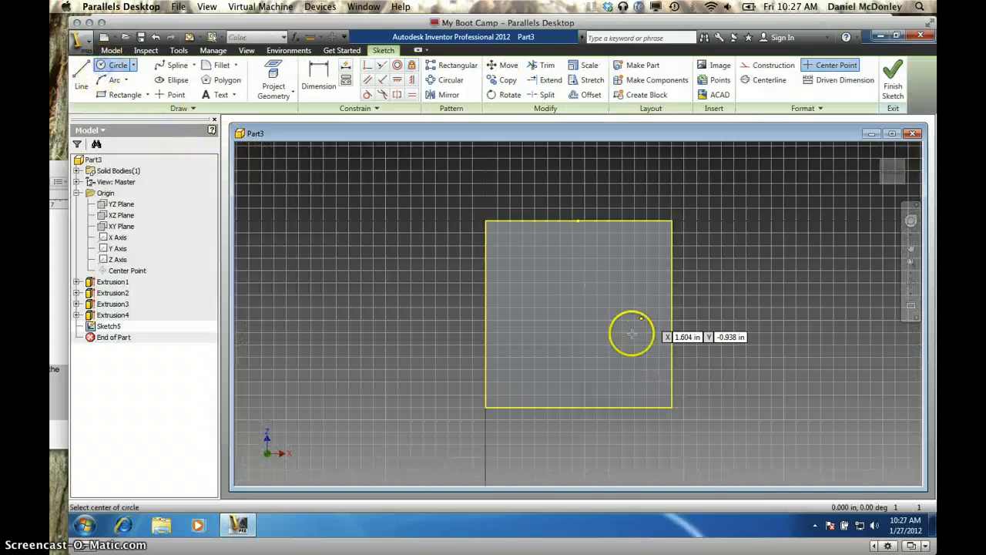
left_click(577, 314)
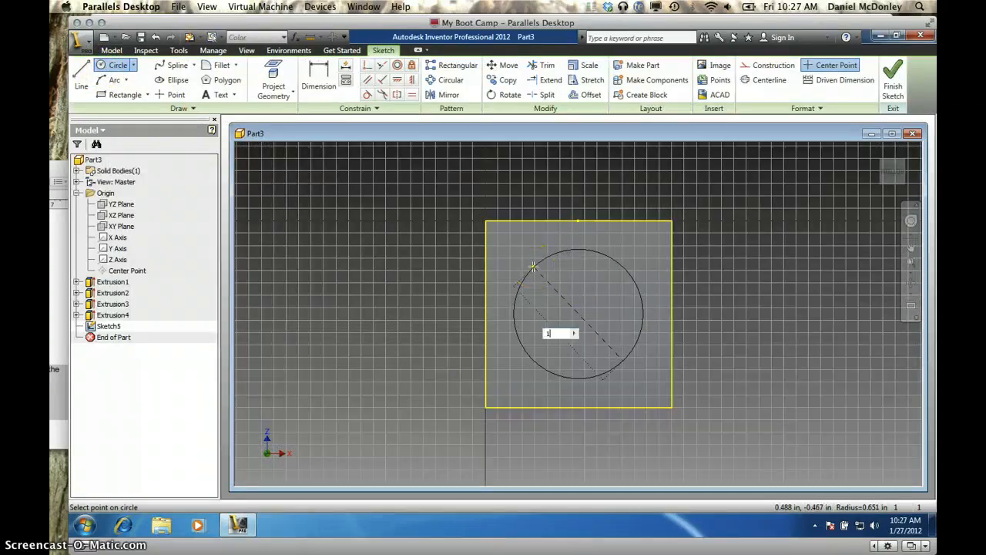
type("1.5")
key("Return")
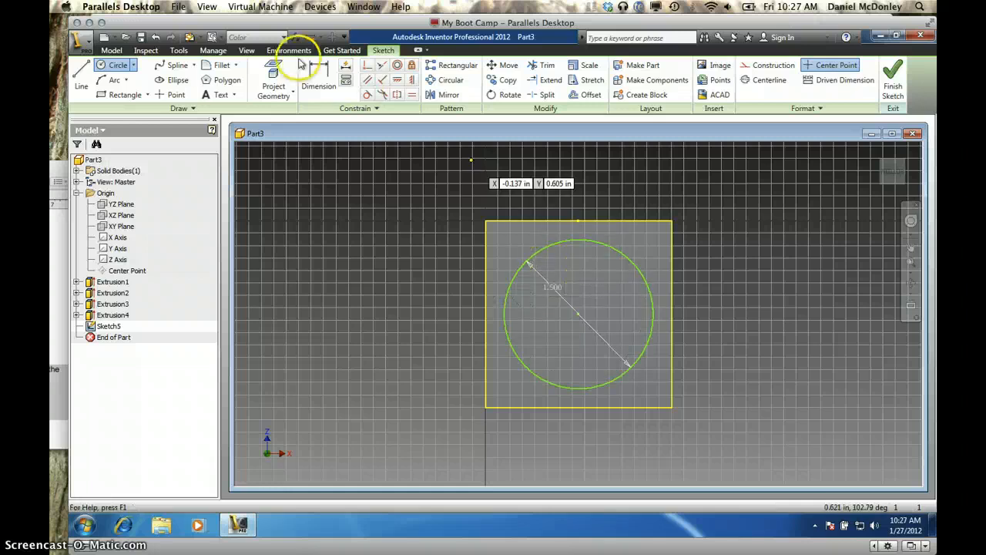
Step: Apply a Fix constraint to the center point of the bottom face's circle and finish the sketch
left_click(412, 68)
left_click(578, 316)
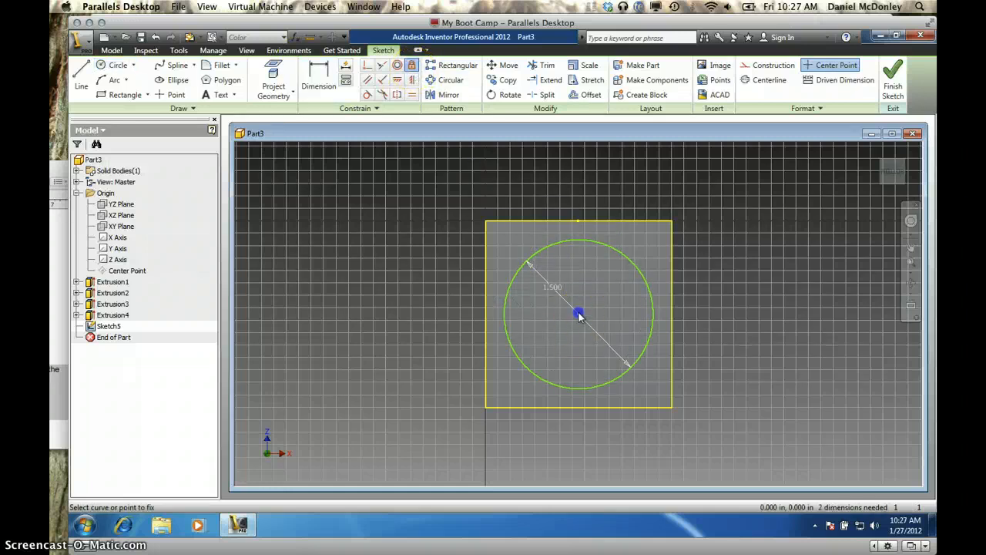
left_click(894, 81)
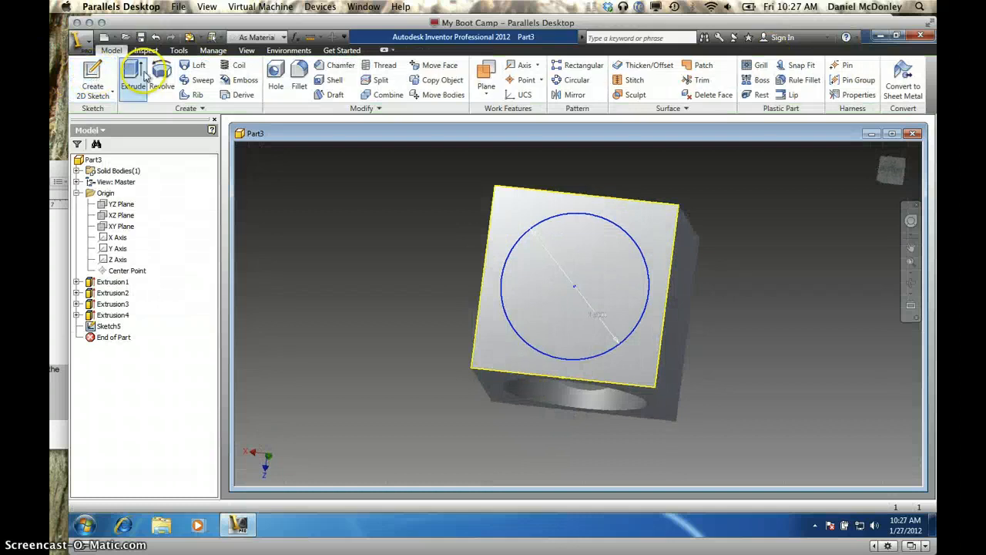
Step: Extrude the bottom face's 1.5 in circle as a cut 0.333 in deep into the cube
left_click(143, 74)
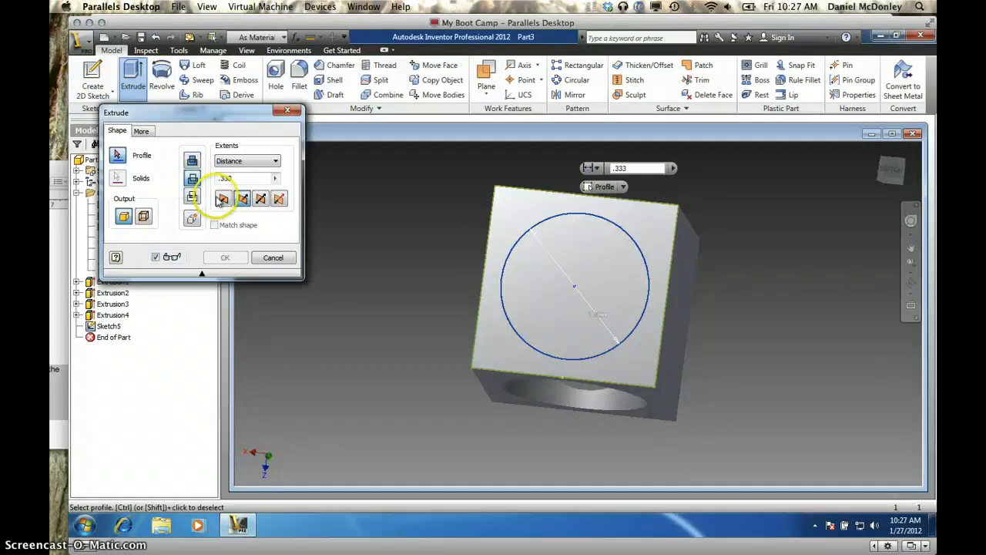
left_click(502, 291)
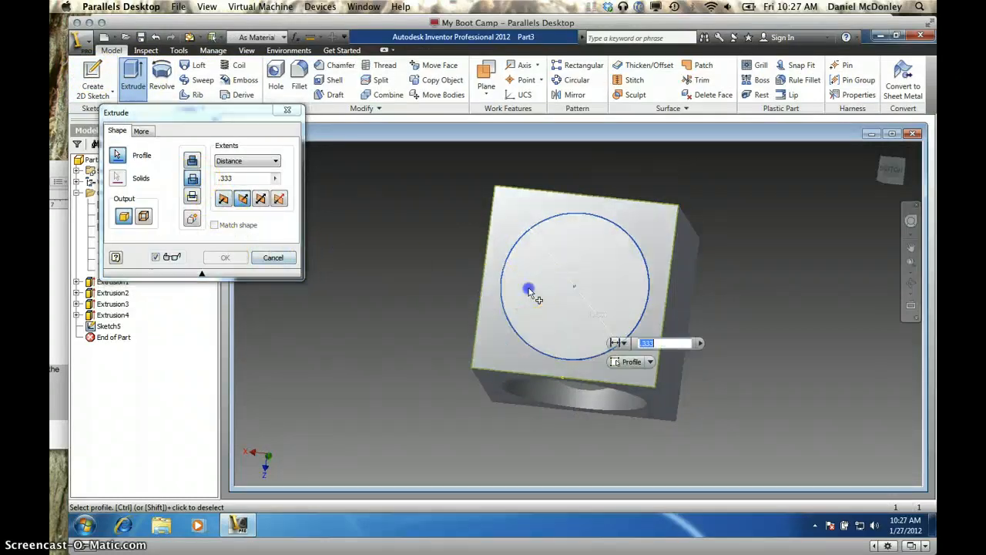
left_click(229, 257)
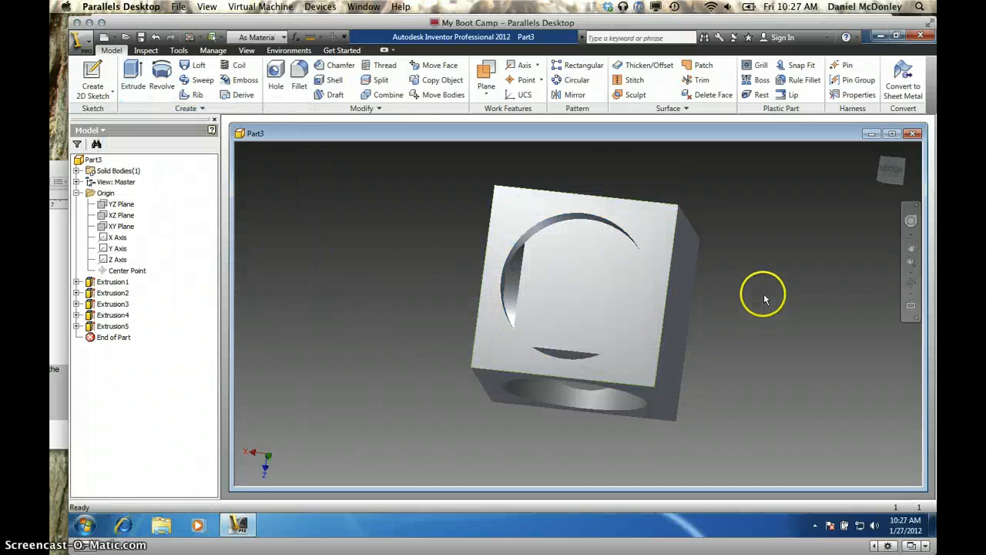
Step: Start a new sketch on the cube's uncut left face and draw a 1.5 in diameter circle at its center
middle_click_drag(764, 298, 708, 299, "shift")
left_click(701, 293)
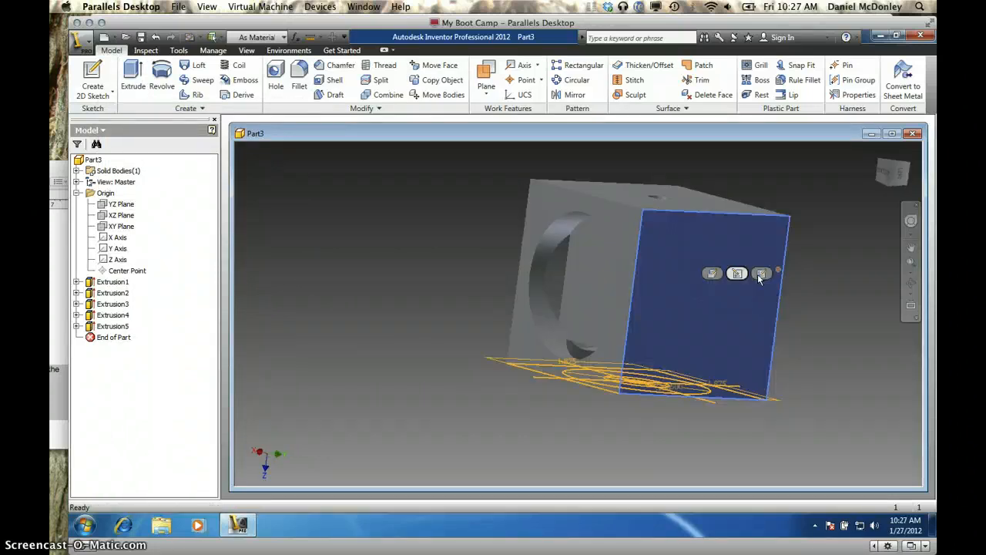
left_click(759, 271)
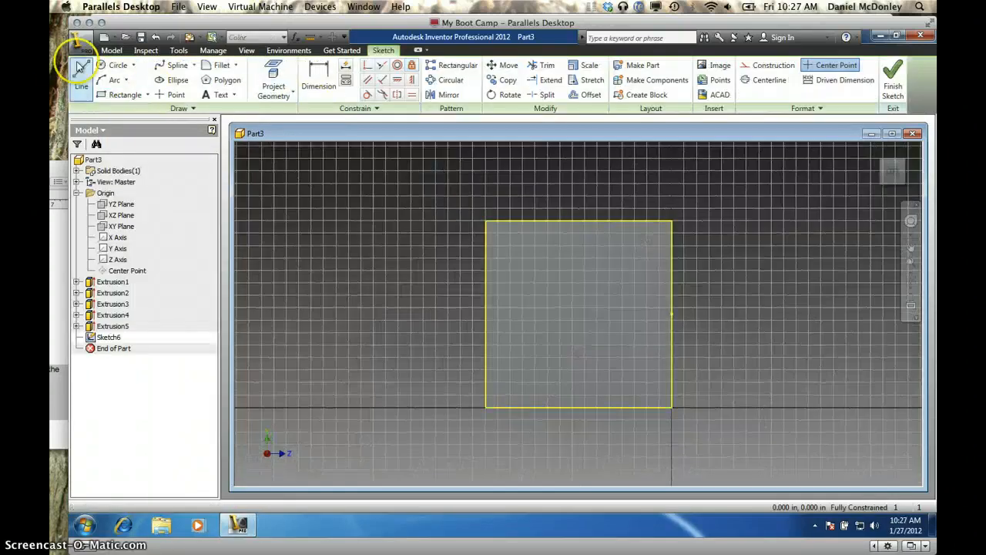
left_click(116, 65)
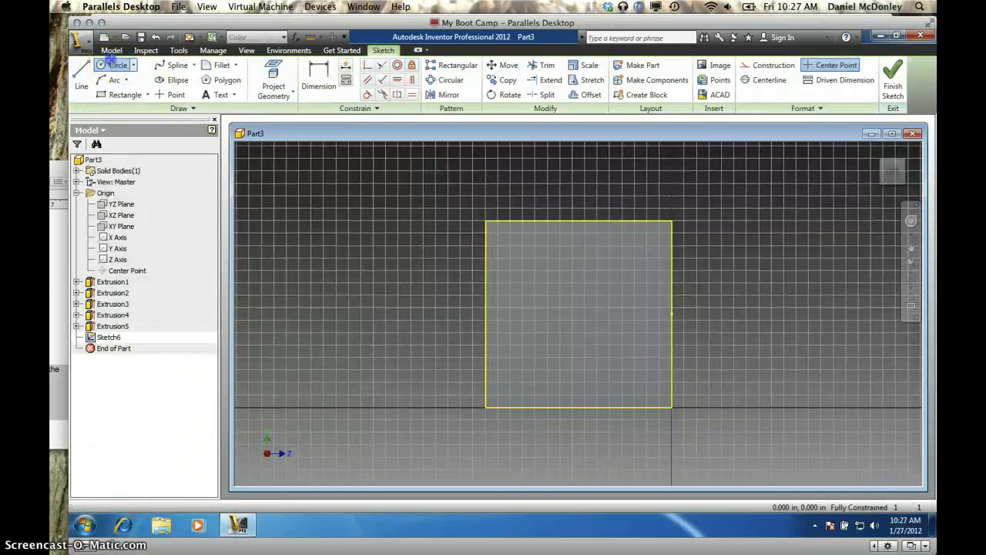
left_click(576, 312)
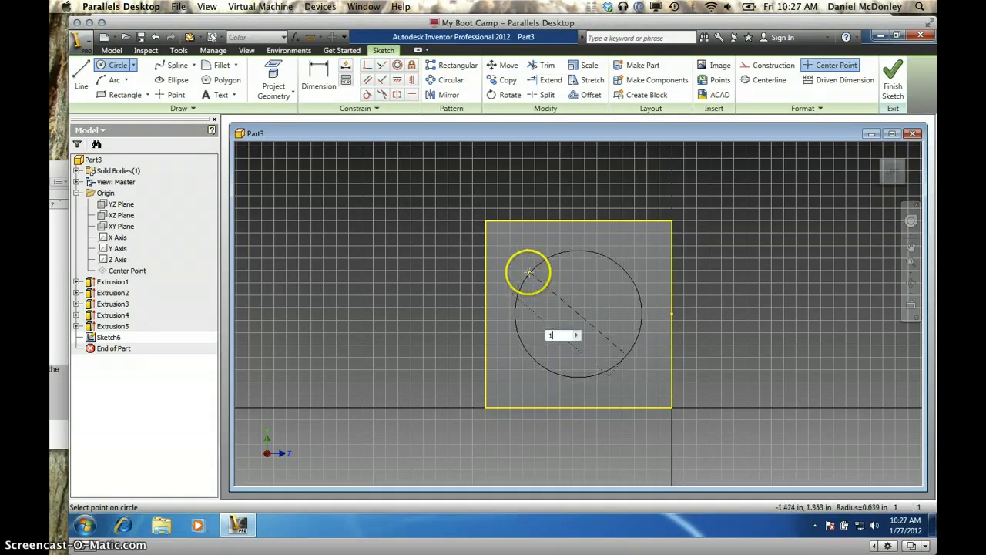
key("Return")
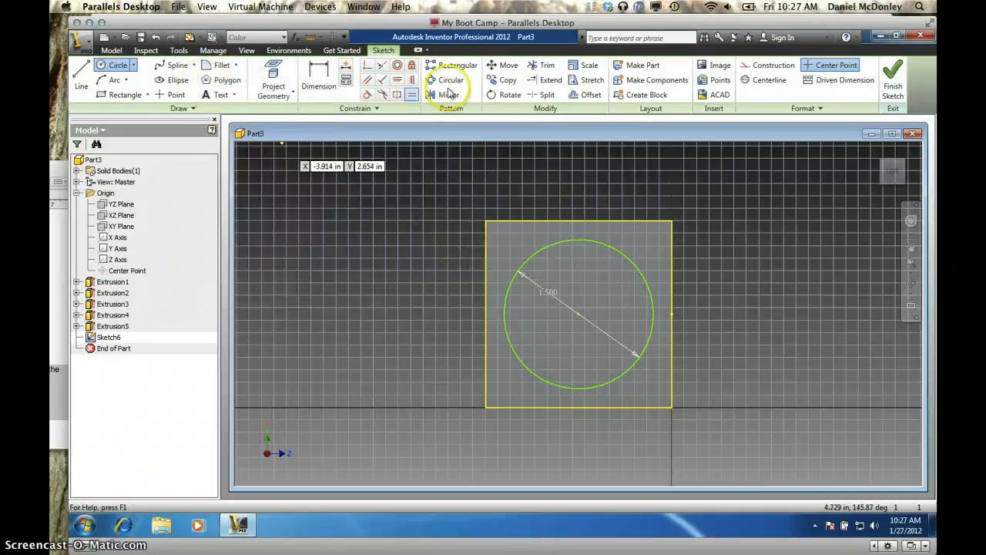
Step: Apply a Fix constraint to the center point of the left face's circle and finish the sketch
left_click(412, 66)
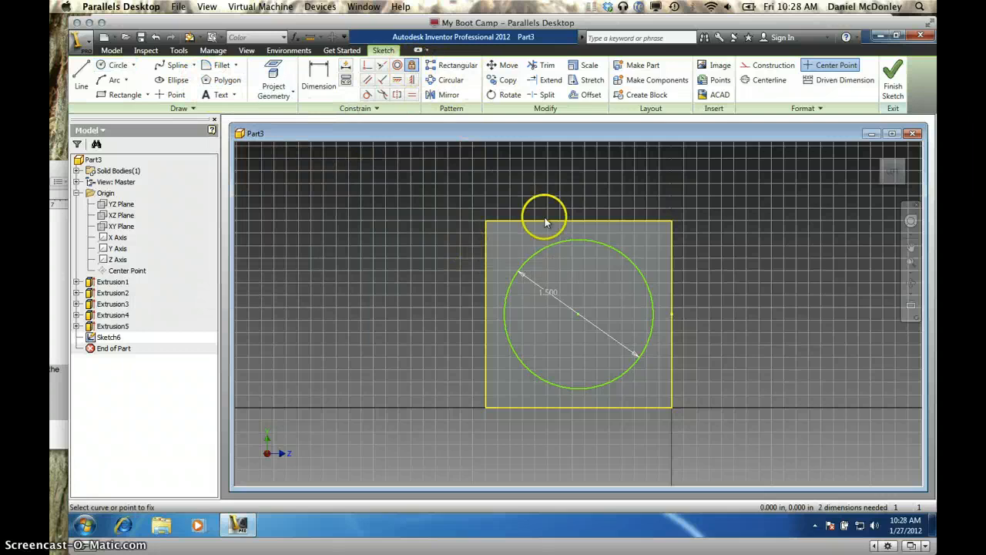
left_click(578, 316)
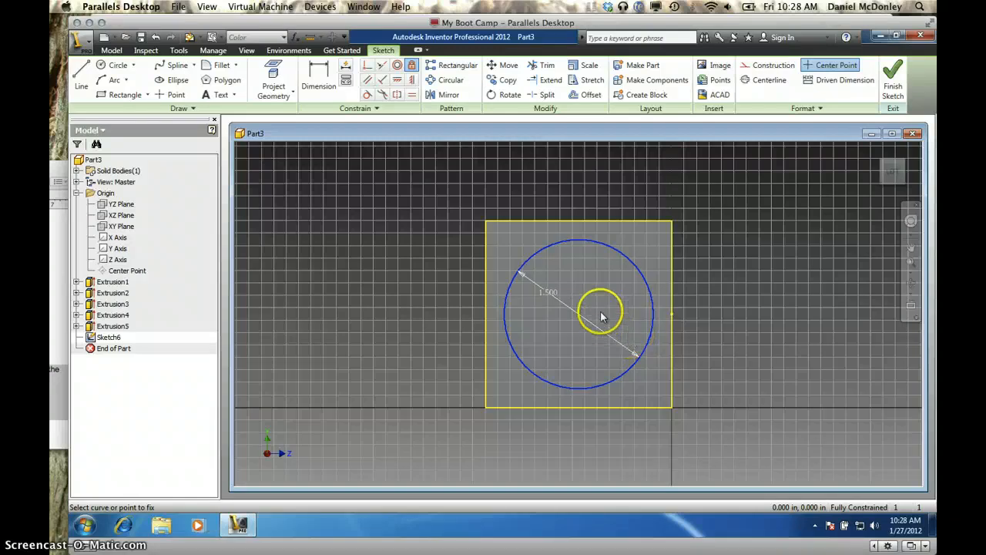
left_click(893, 77)
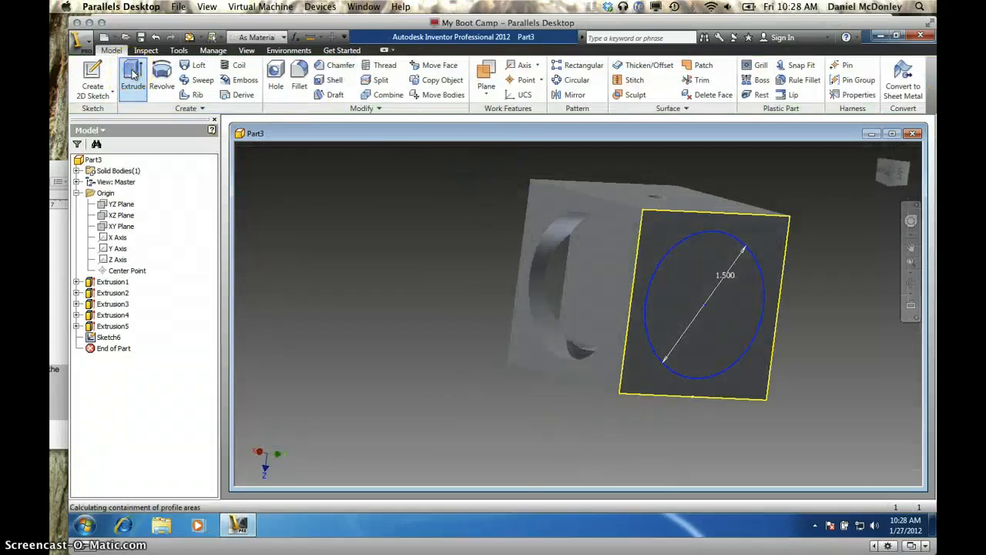
Step: Extrude the left face's 1.5 in circle as a cut 0.333 in deep into the cube
left_click(133, 73)
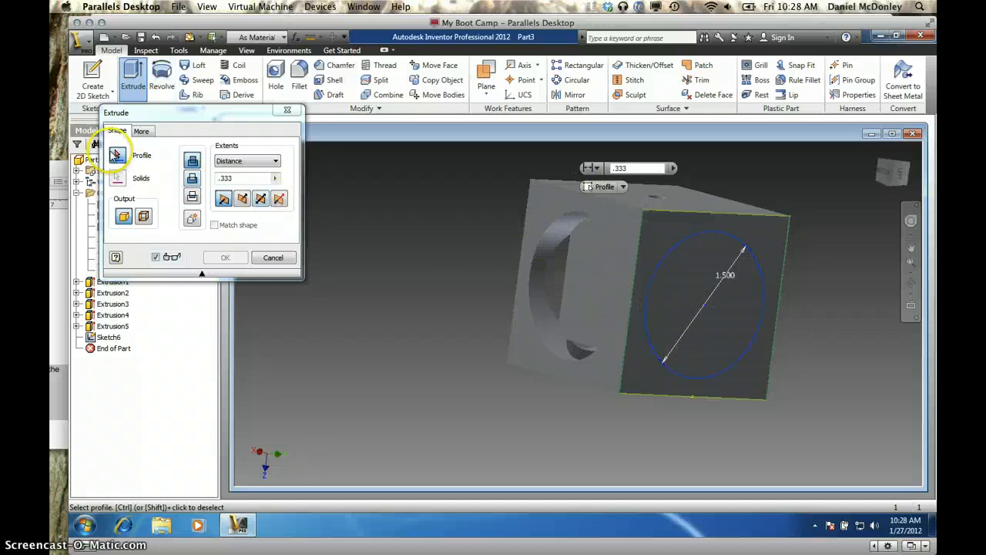
left_click(679, 278)
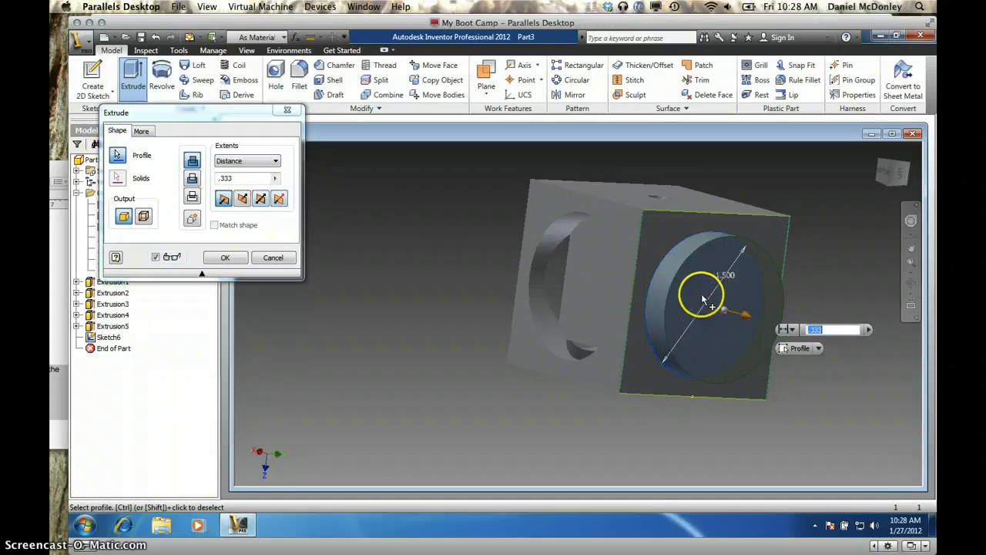
left_click(191, 179)
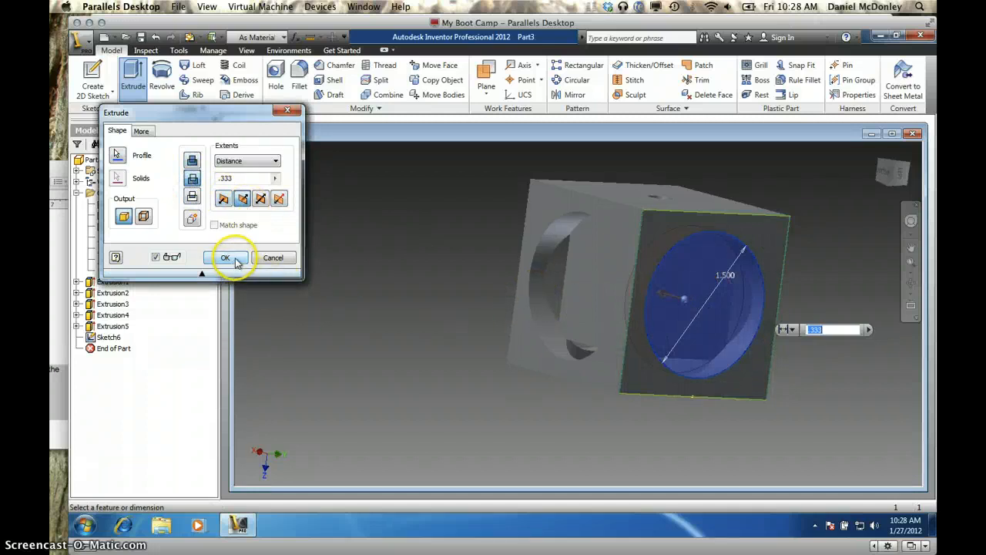
left_click(225, 257)
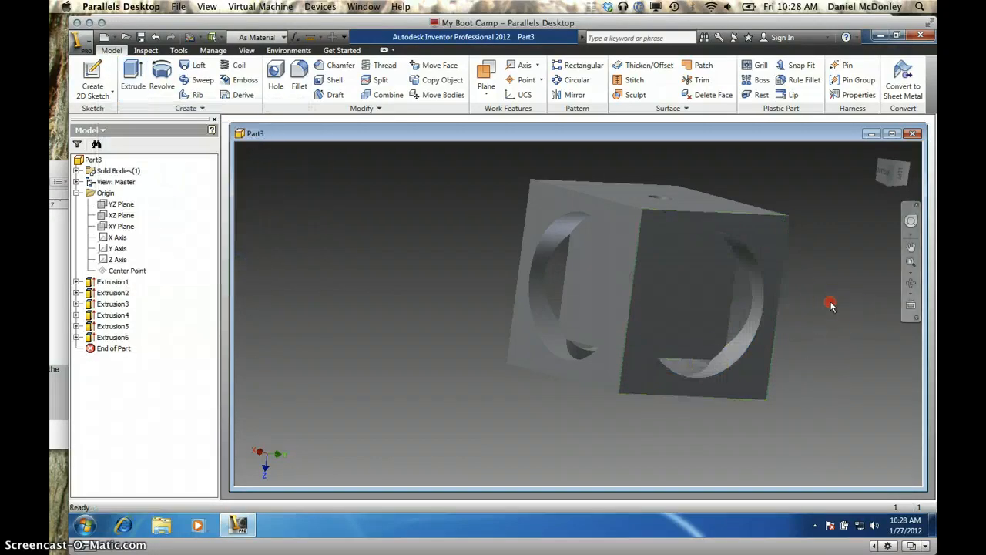
Step: Sketch a 1.5 in diameter circle on the cube's back face, concentric with the small center hole, and finish the sketch
middle_click_drag(830, 304, 797, 348, "shift")
left_click(768, 220)
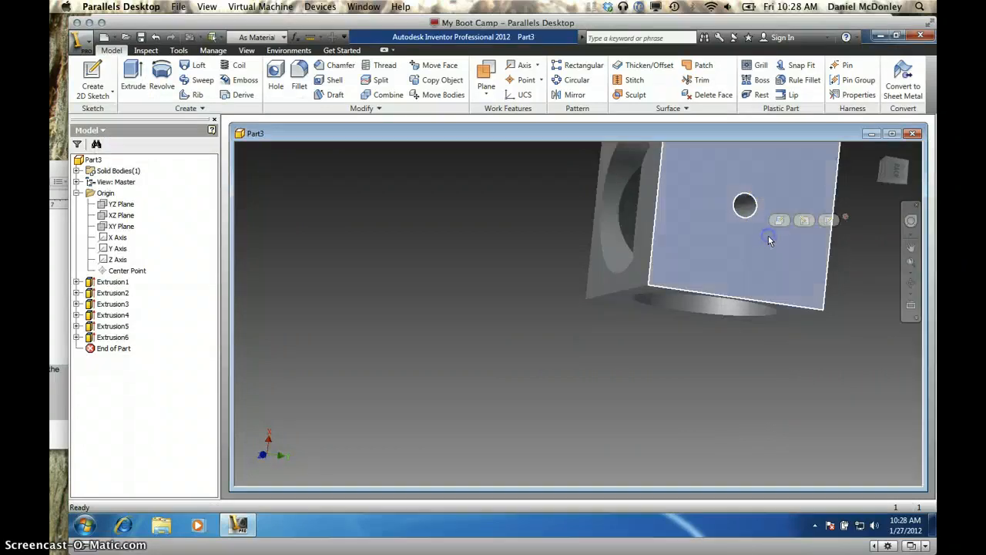
left_click(507, 228)
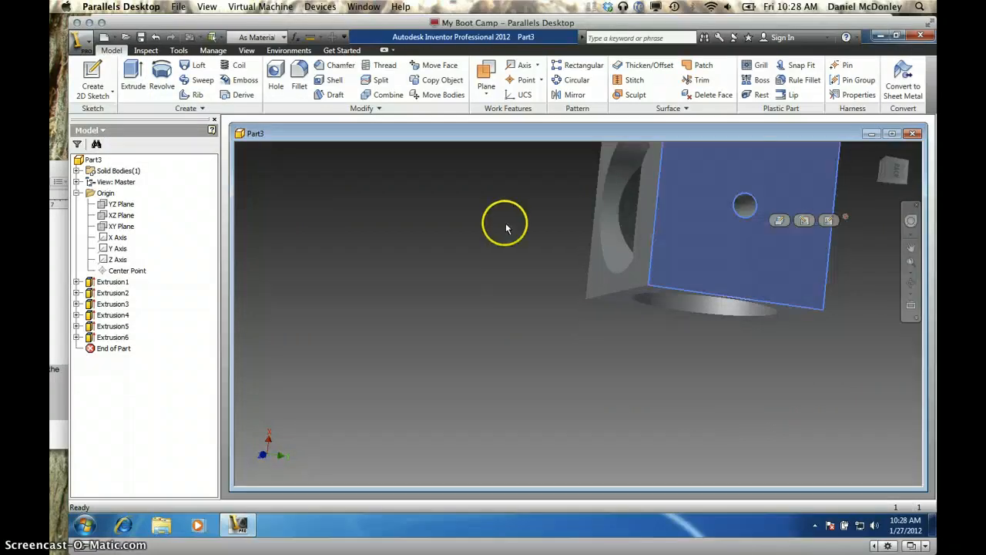
left_click(828, 221)
left_click(116, 65)
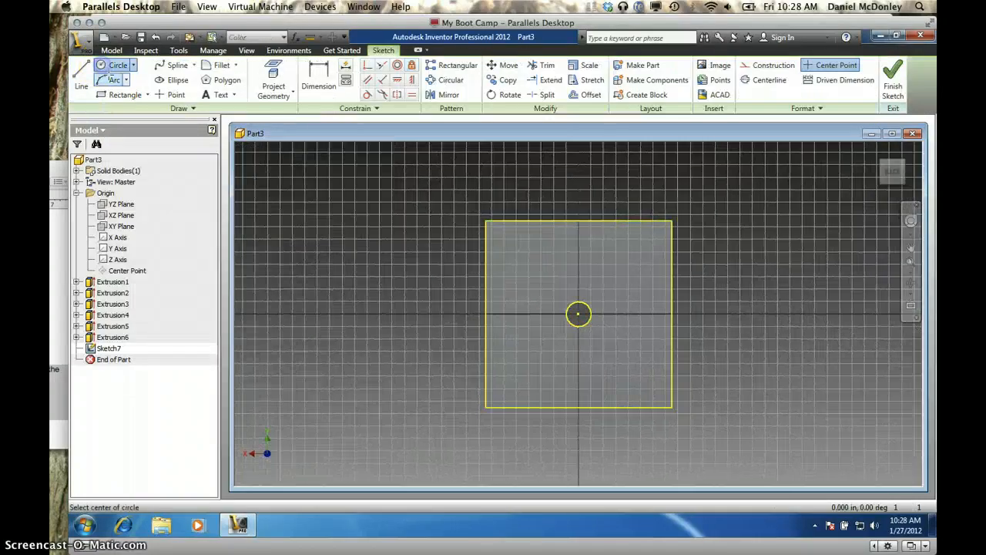
left_click(578, 314)
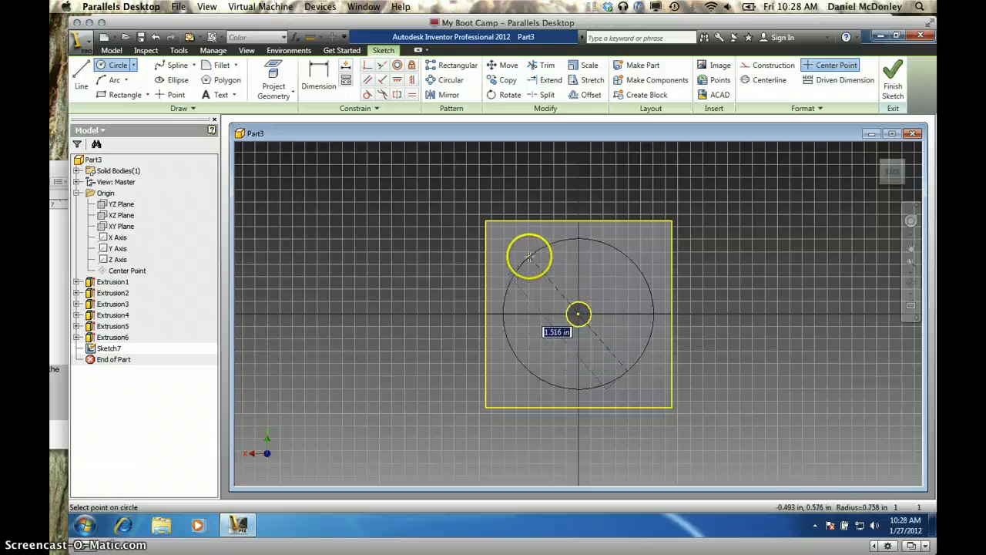
type("1.5")
key("Return")
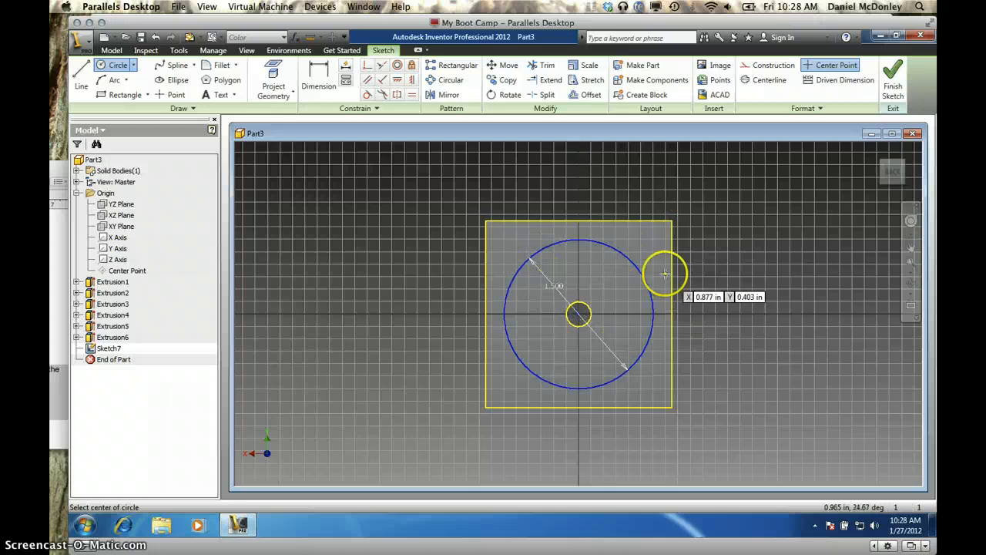
left_click(897, 79)
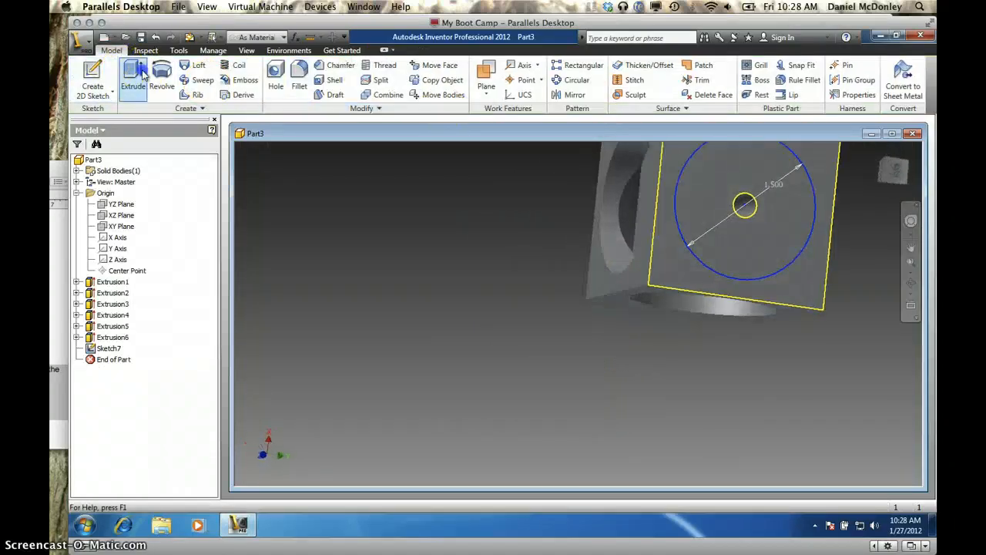
Step: Extrude the back face's 1.5 in circle as a cut 0.333 in deep, leaving the center hole region unselected
left_click(132, 77)
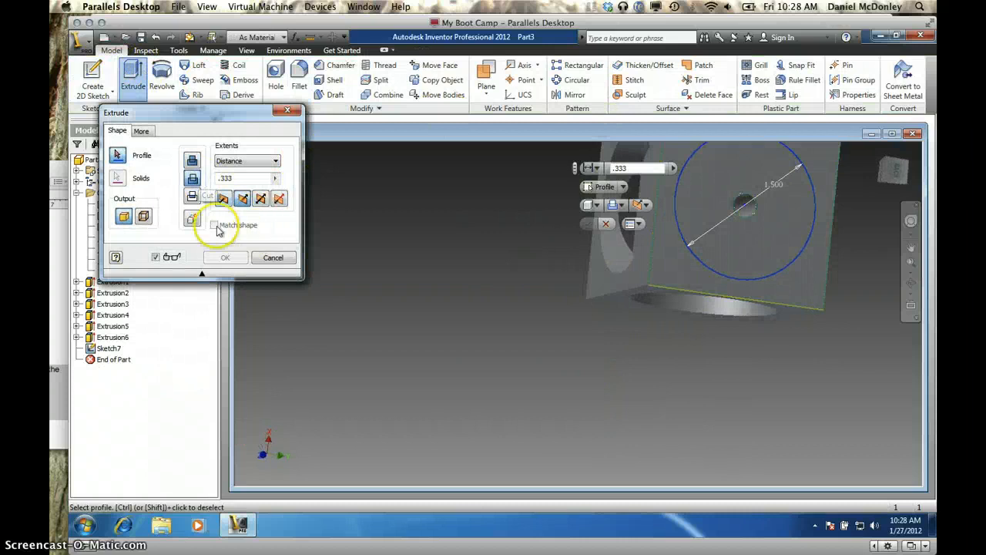
left_click(696, 189)
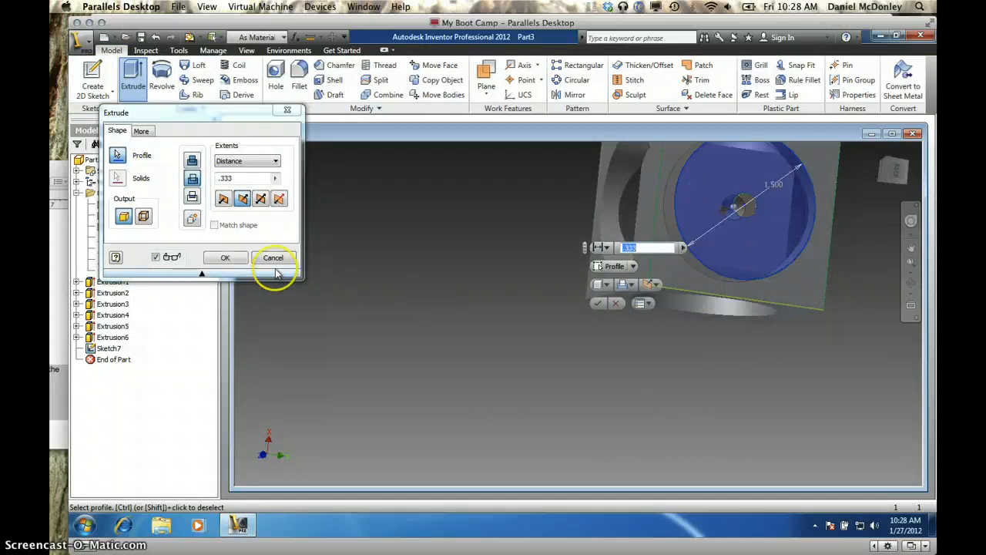
left_click(225, 257)
Step: Sketch a 0.667 in diameter circle centered on the floor of the left face's circular pocket and finish the sketch
middle_click_drag(811, 383, 785, 344, "shift")
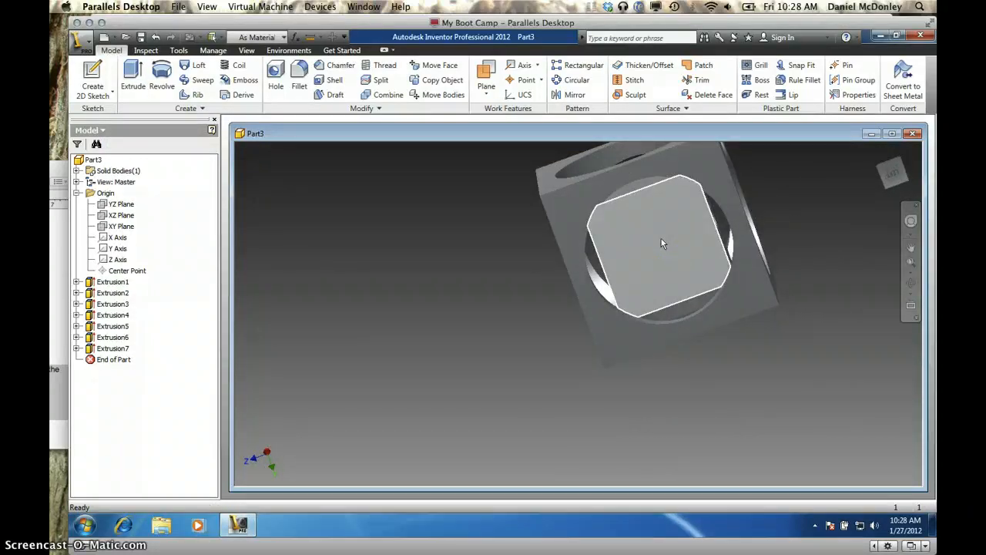
left_click(743, 192)
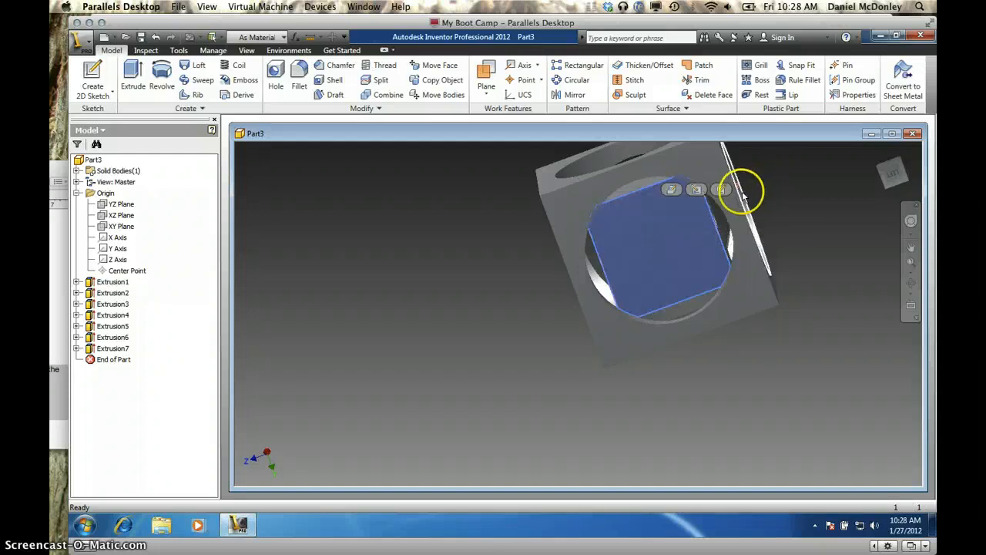
left_click(721, 190)
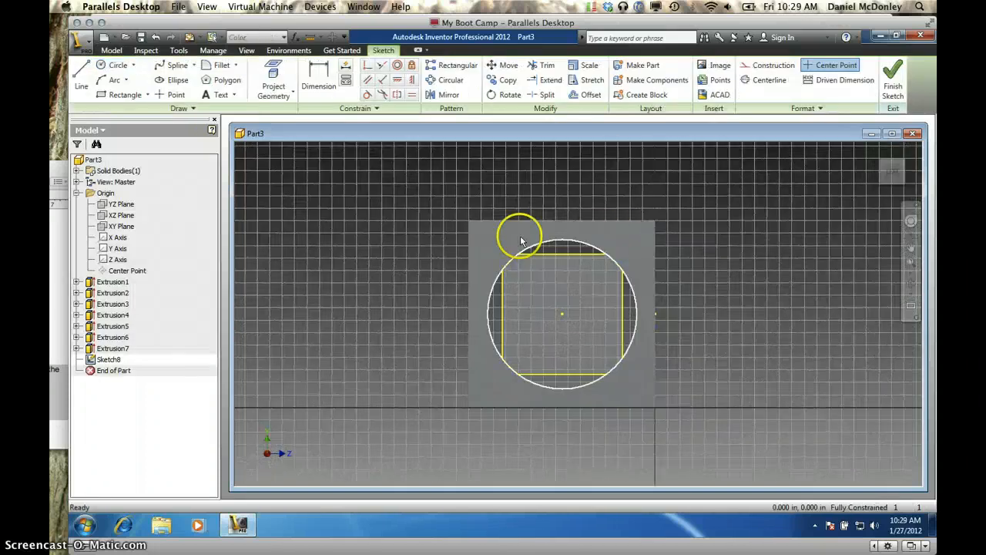
left_click(116, 65)
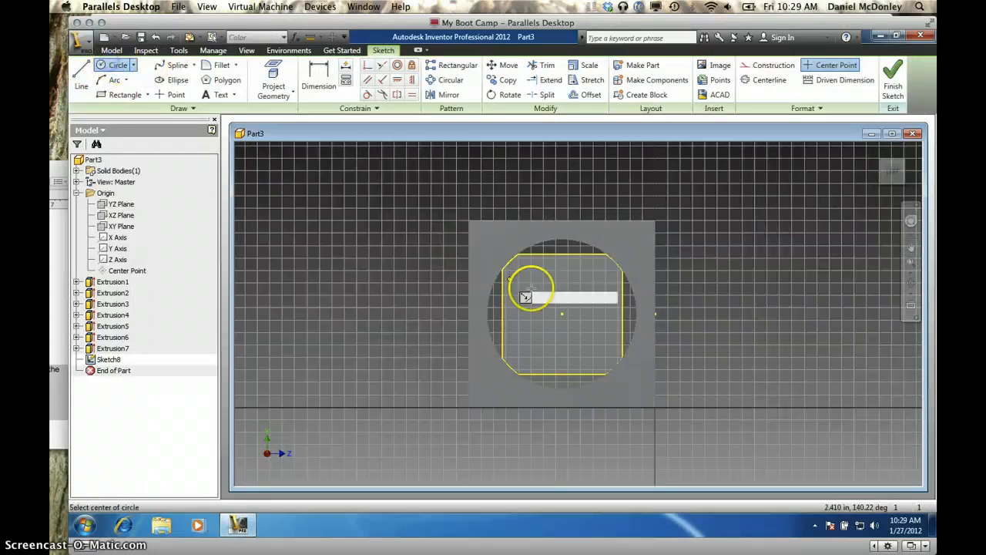
left_click(563, 313)
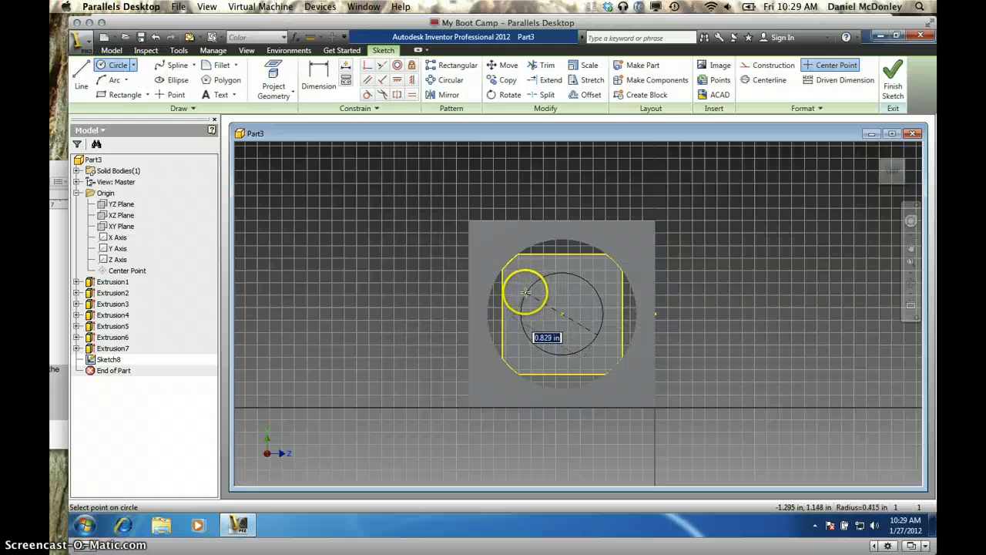
type(".667")
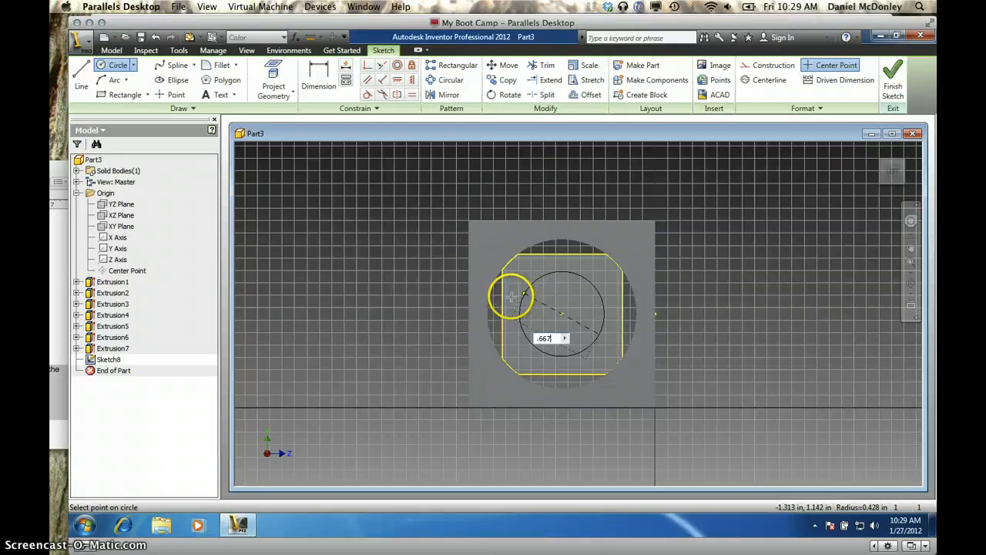
key("Return")
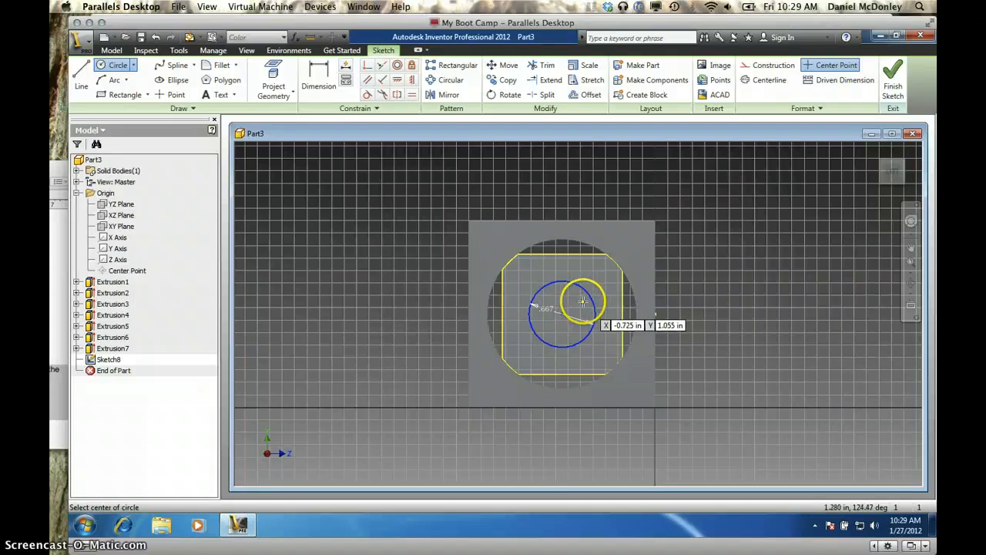
left_click(892, 77)
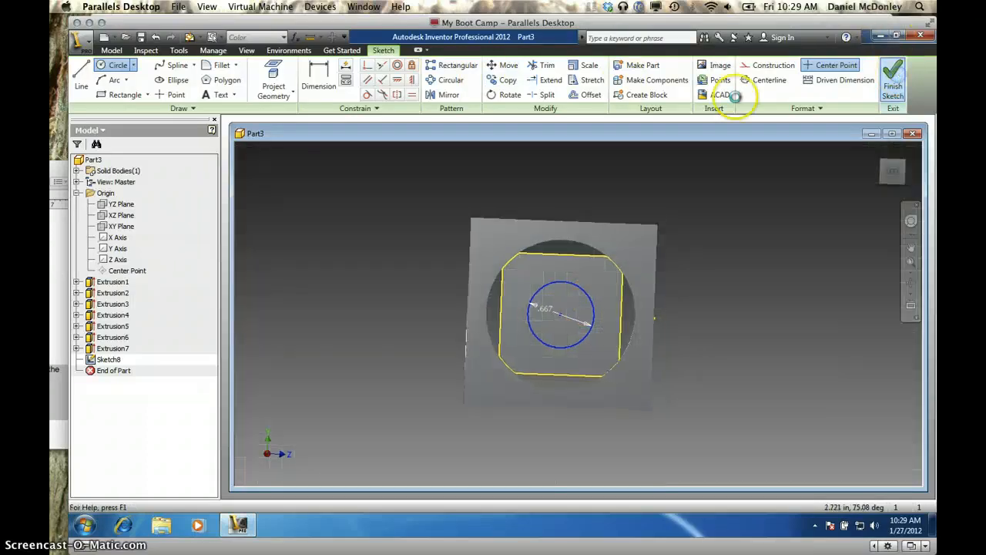
Step: Extrude the 0.667 in circle as a cut 0.333 in deep into the left pocket's floor
left_click(133, 77)
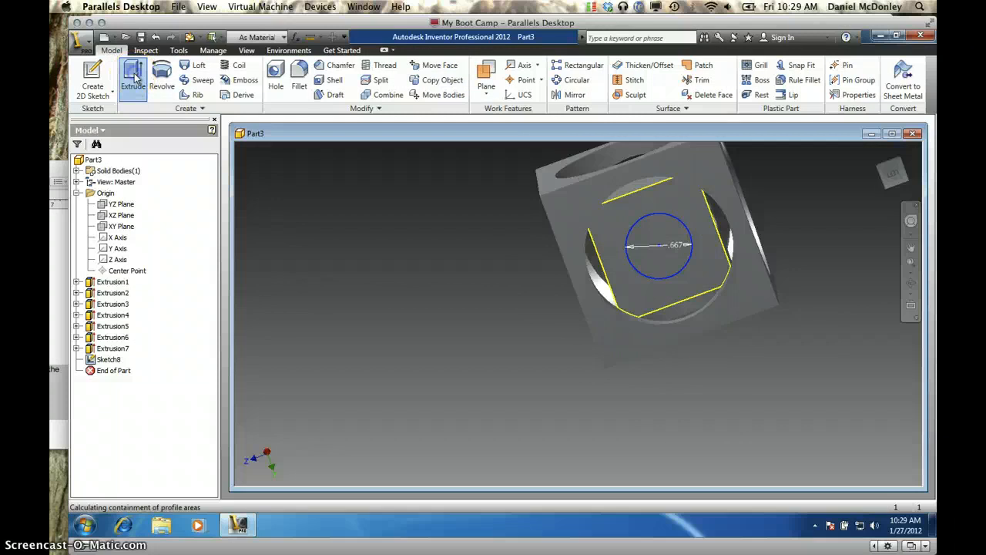
left_click(667, 250)
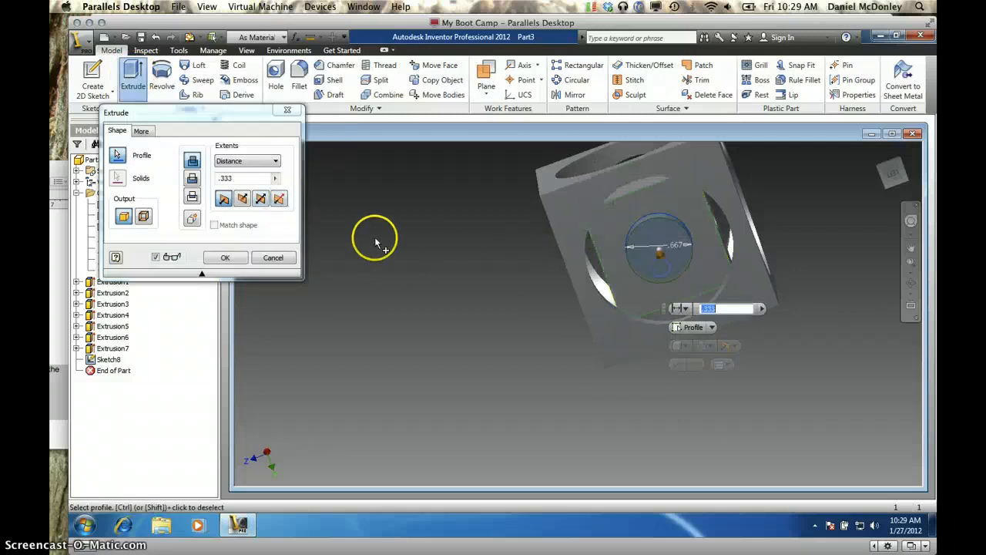
left_click(192, 178)
left_click(236, 258)
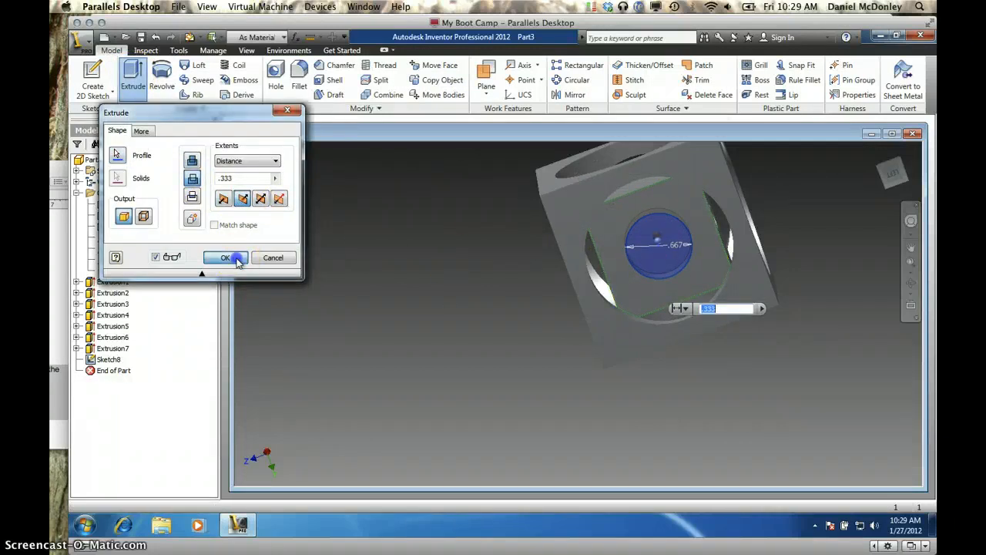
Step: Edit the 0.667 in circular cut in the left pocket and replace its extrusion distance
middle_click_drag(816, 228, 707, 242, "shift")
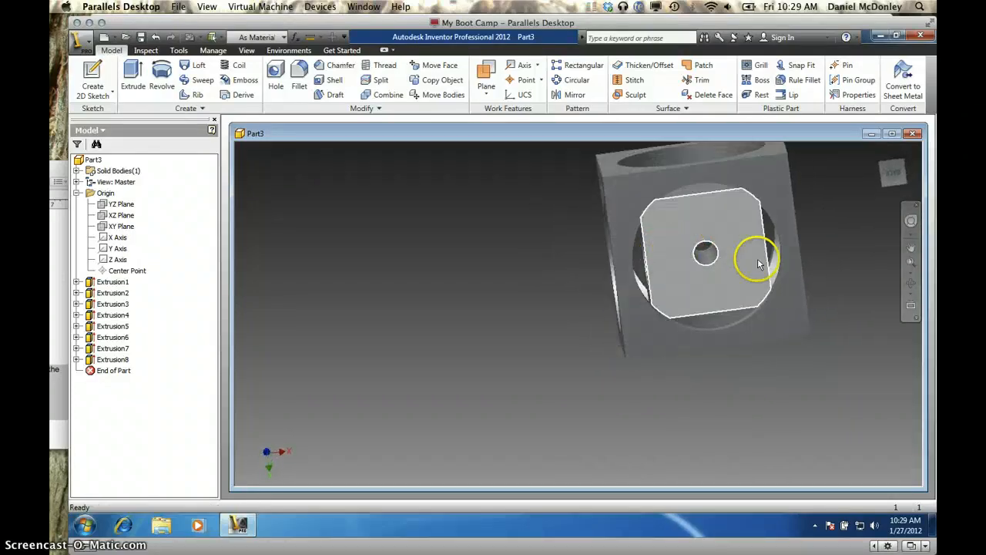
middle_click_drag(758, 264, 881, 245, "shift")
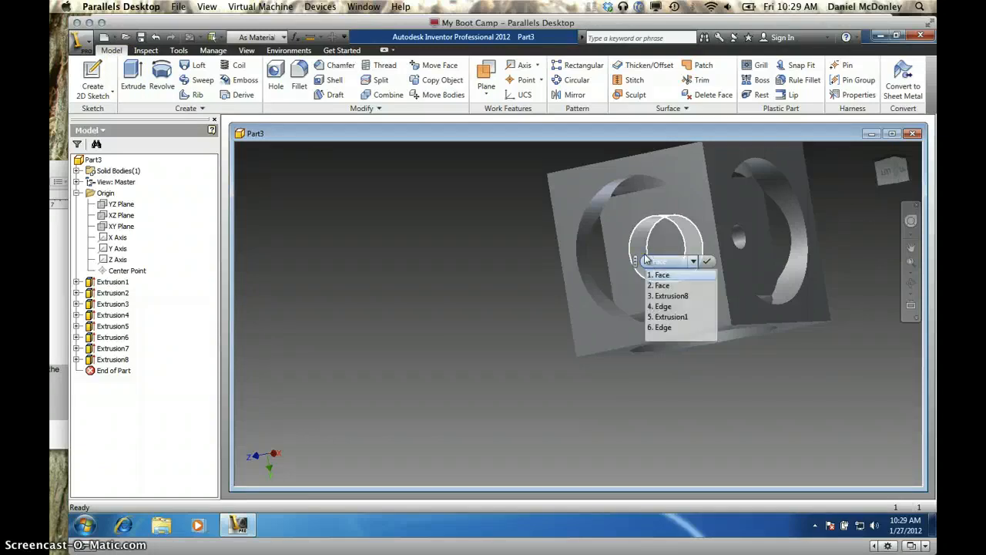
left_click(651, 234)
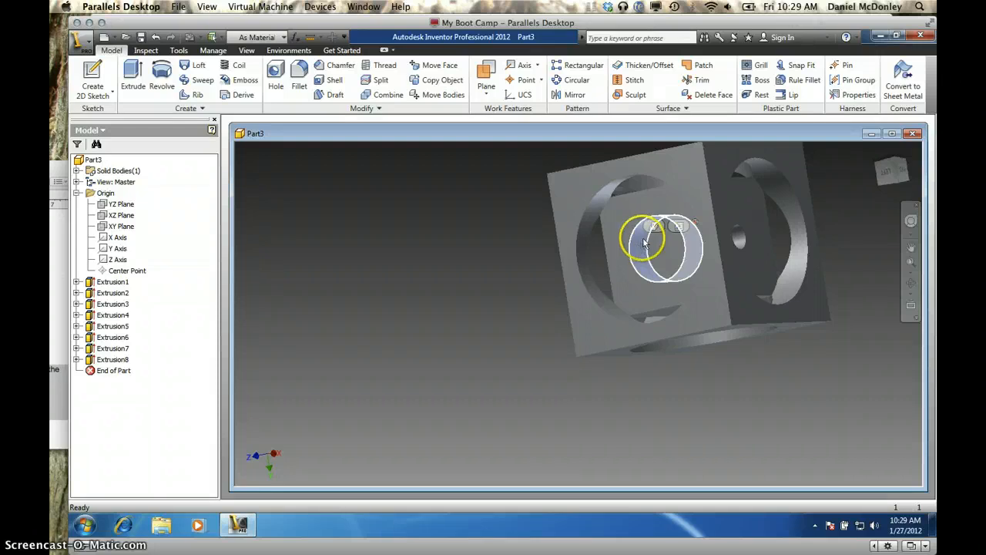
left_click(646, 242)
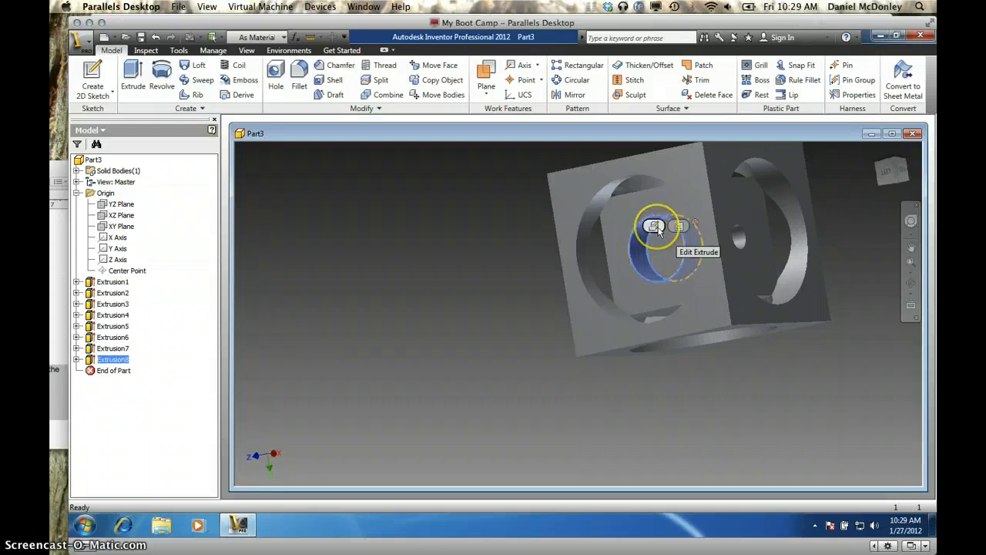
left_click(654, 226)
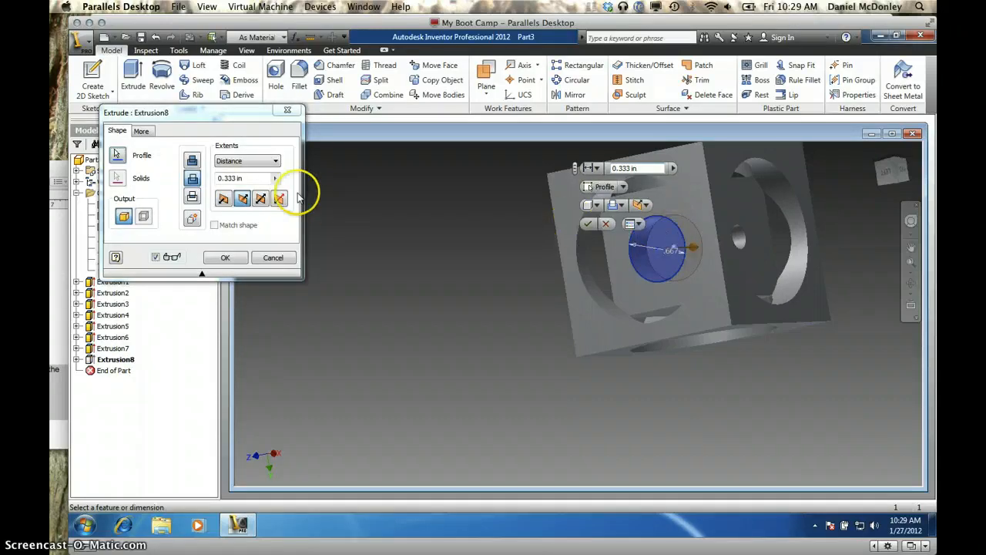
left_click_drag(250, 178, 195, 178)
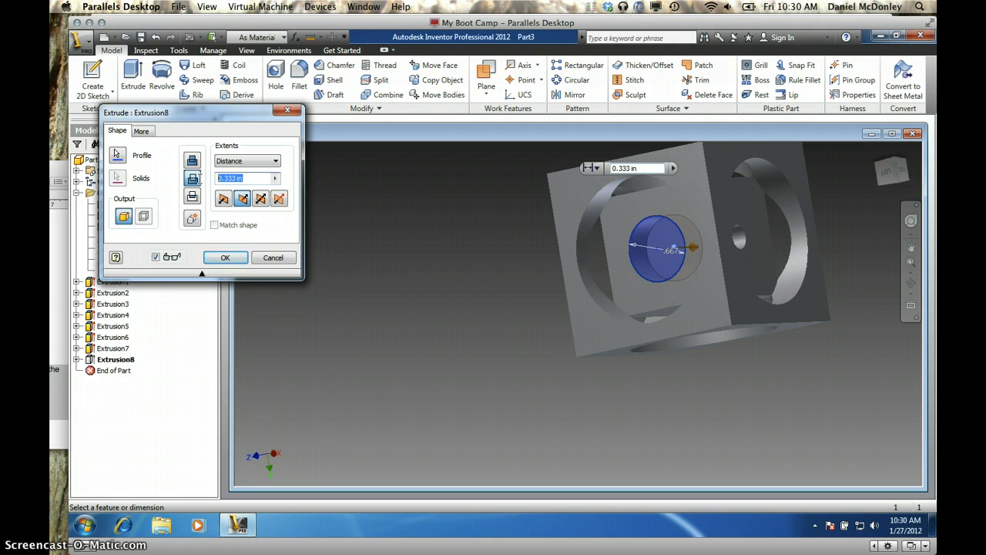
type(".")
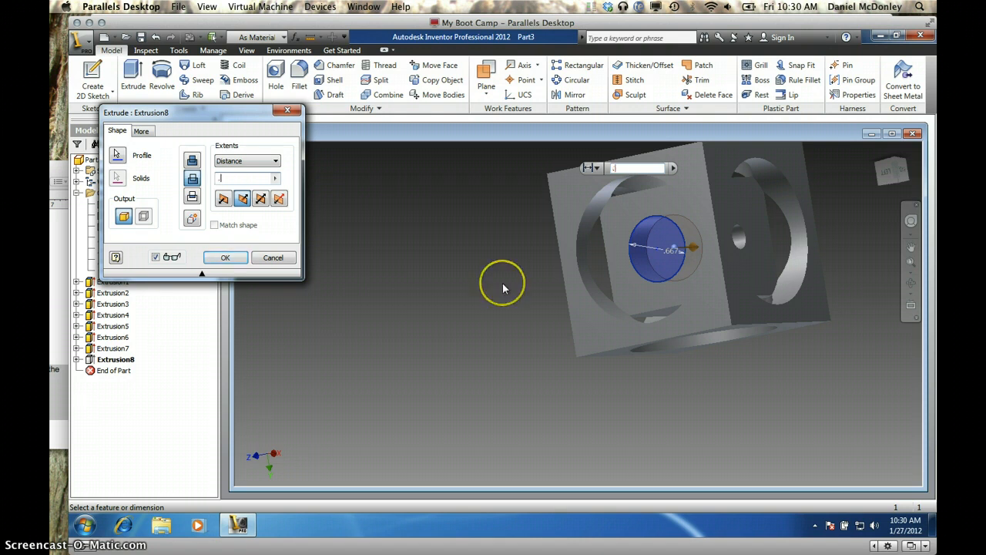